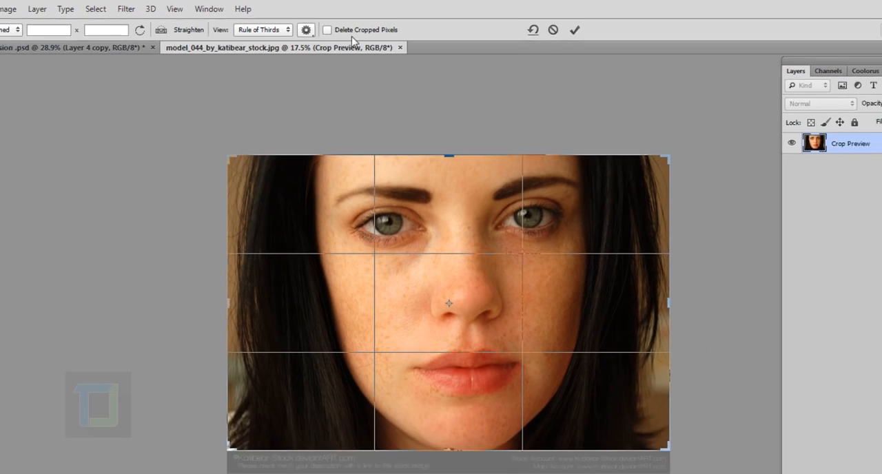
Step: Extend the canvas equally to the left and right of the portrait with the Crop tool and apply the crop
scroll(507, 247, down, 2)
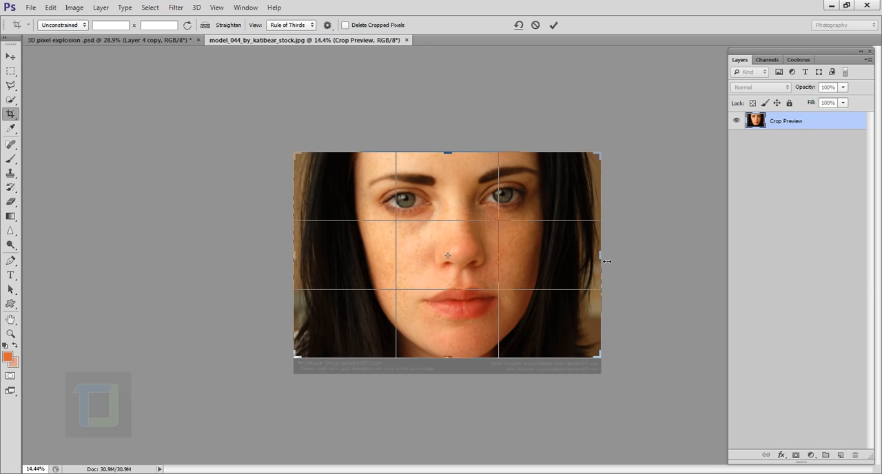
key(alt)
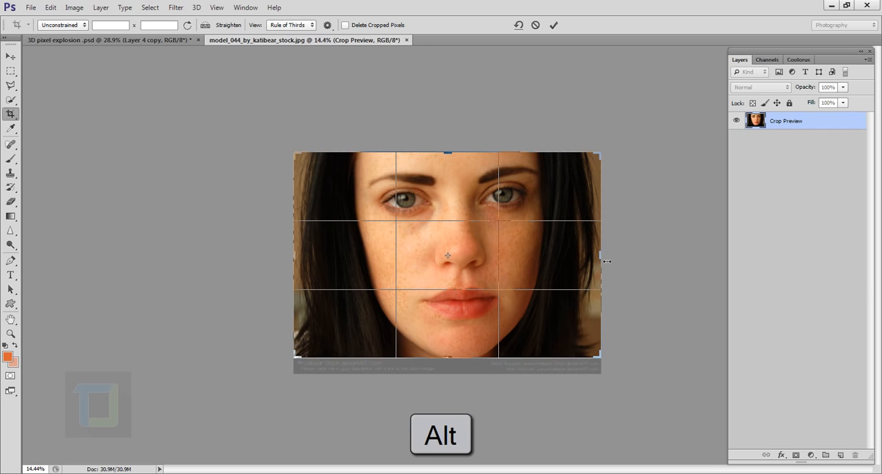
drag(607, 261, 721, 259)
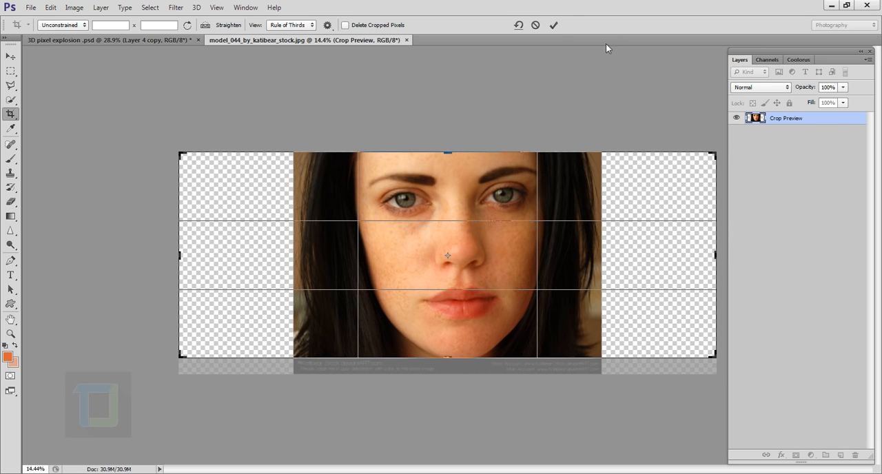
click(554, 25)
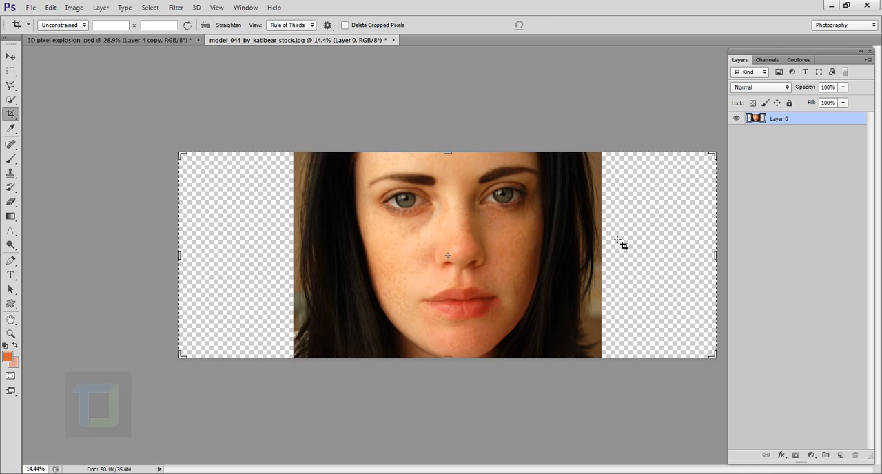
click(10, 57)
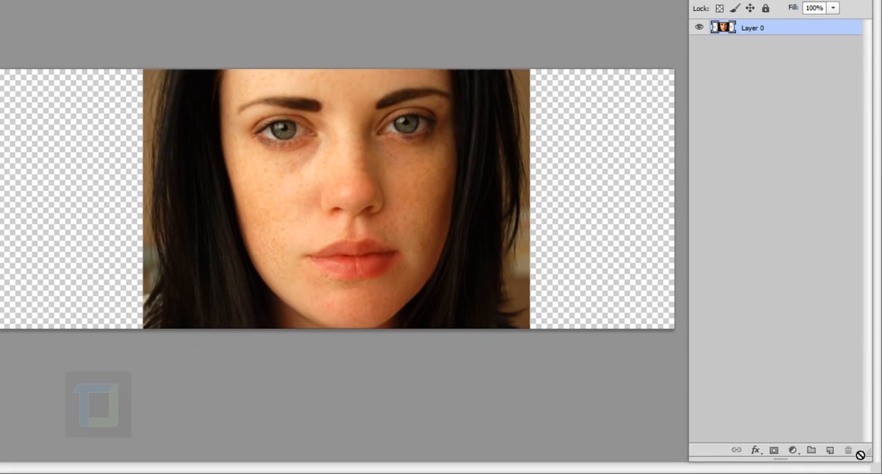
Step: Add a new layer beneath the portrait layer and fill it with solid black using the Paint Bucket
click(830, 450)
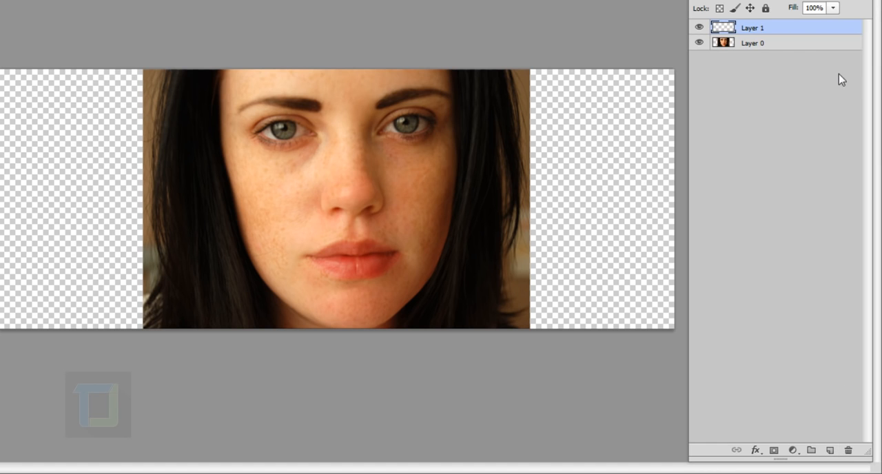
drag(779, 27, 779, 58)
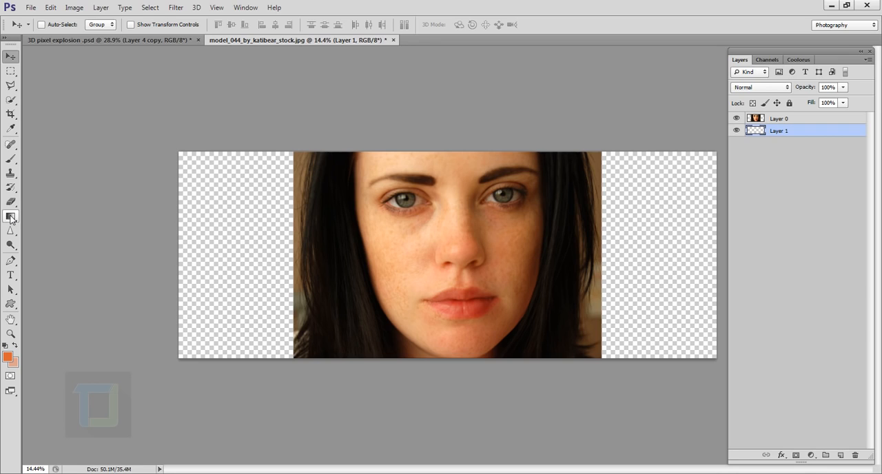
click(10, 217)
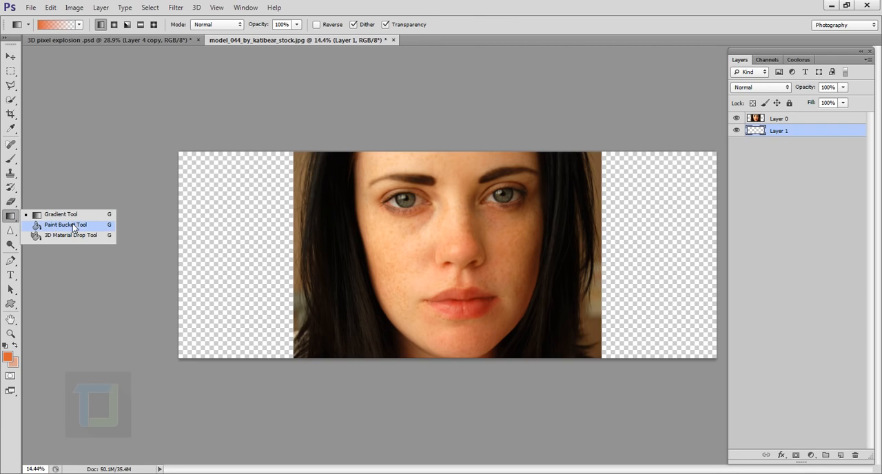
click(66, 224)
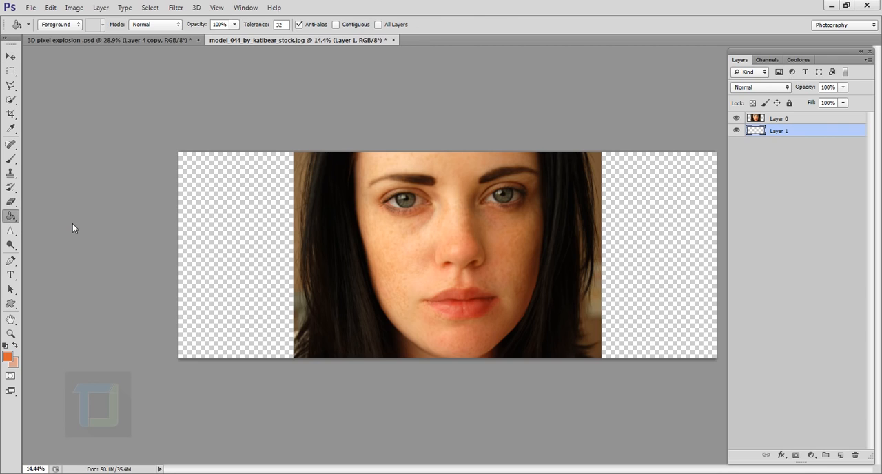
click(248, 266)
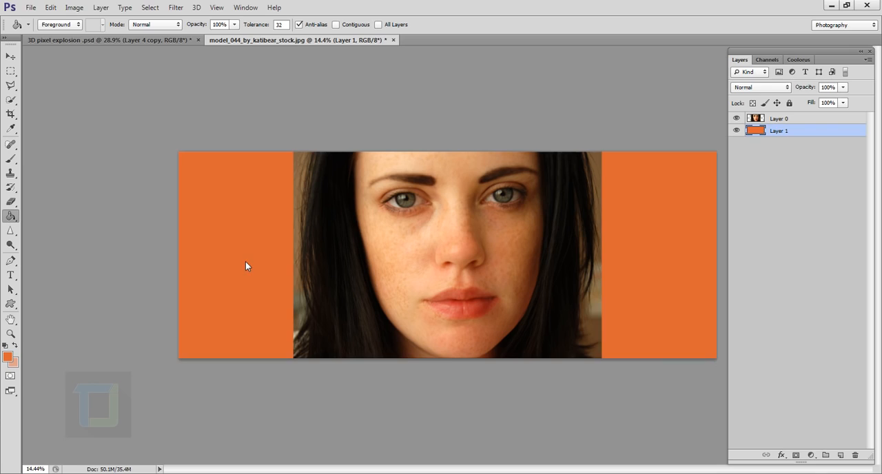
click(5, 346)
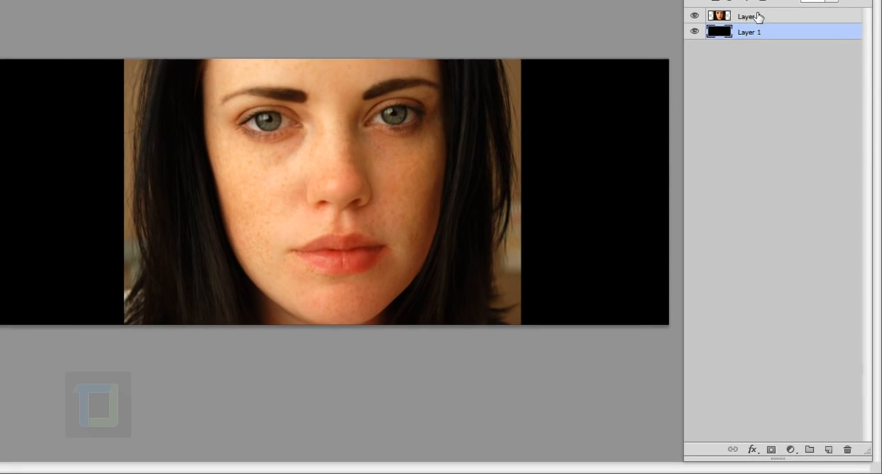
Step: Add a layer mask to the portrait layer, Layer 0, and activate the Brush tool
click(782, 119)
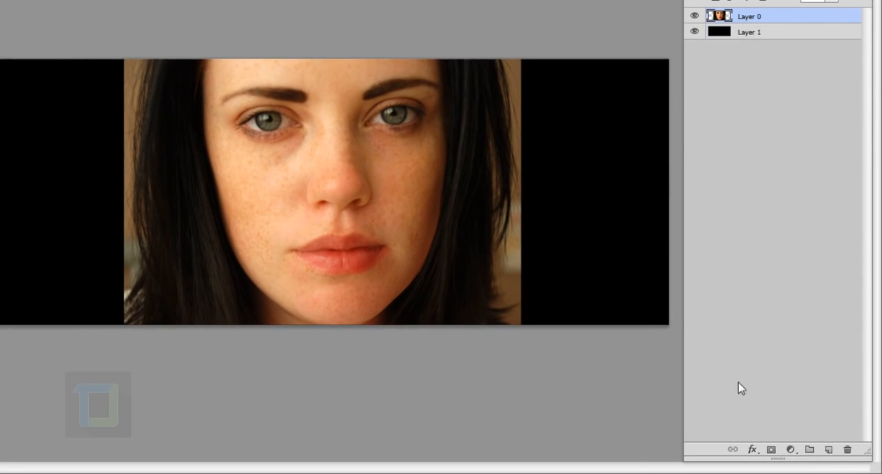
click(773, 449)
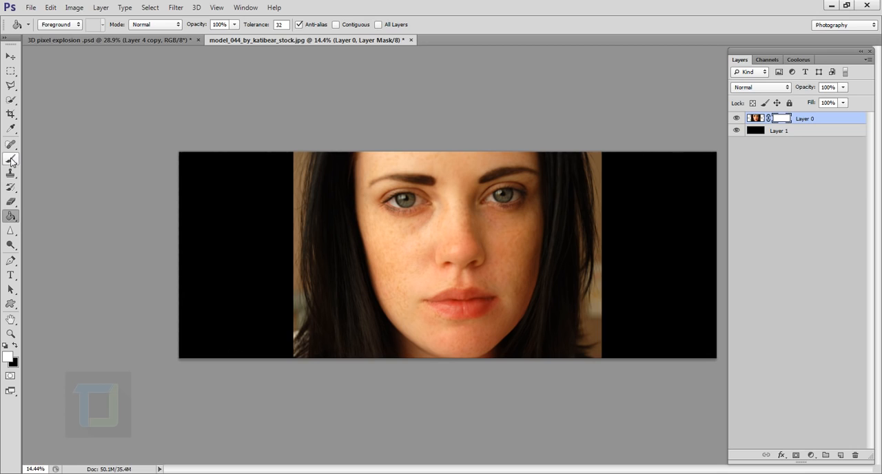
click(11, 160)
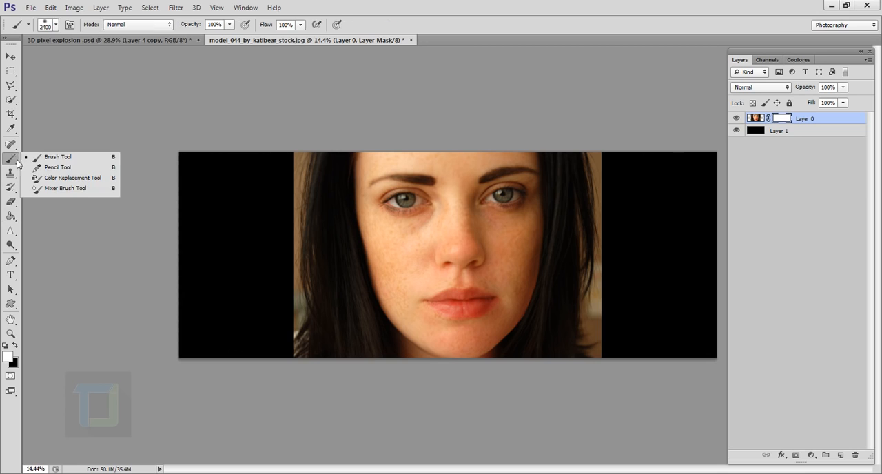
click(51, 159)
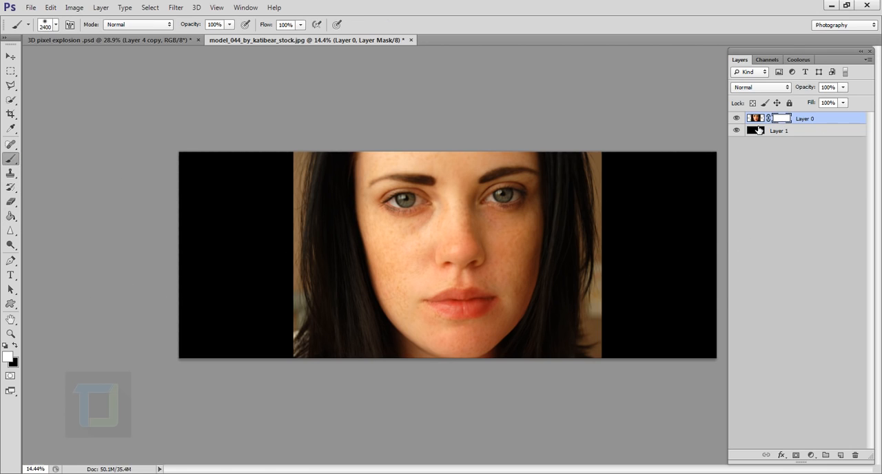
Step: Paint black on the mask with an 800 px brush along the portrait's left edge to blend the hair into the background
key(bracketleft)
key(bracketleft)
key(bracketleft)
key(bracketleft)
key(bracketleft)
key(bracketleft)
key(bracketleft)
key(bracketleft)
key(bracketleft)
key(bracketleft)
key(bracketleft)
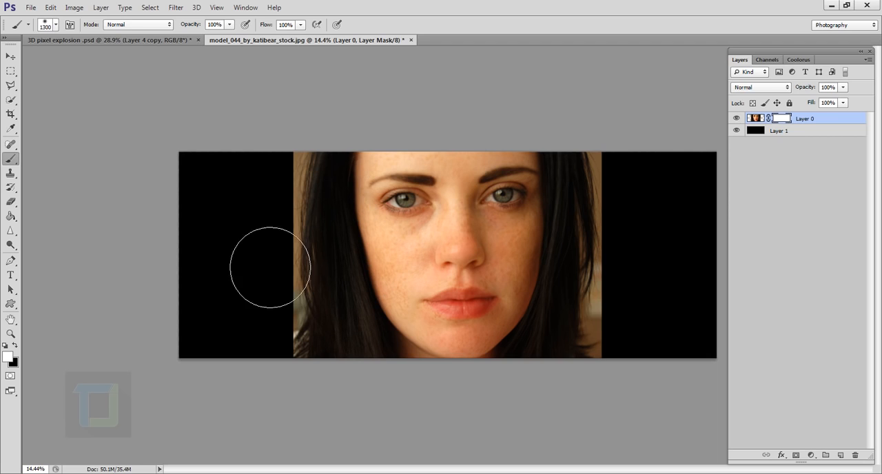
key(bracketleft)
click(14, 346)
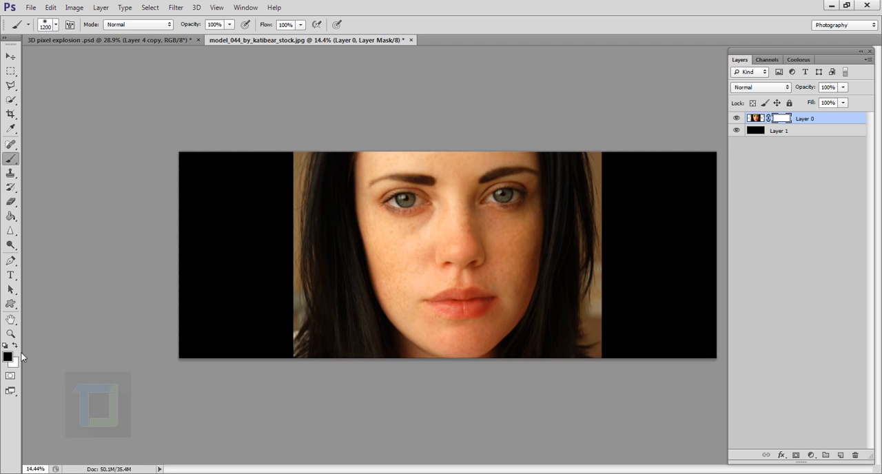
key(bracketleft)
key(bracketleft)
key(bracketleft)
key(bracketleft)
click(312, 182)
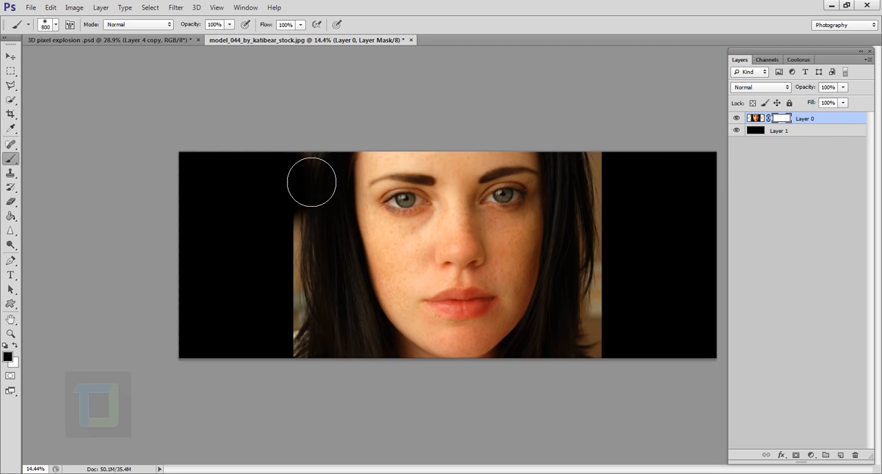
mouse_move(311, 182)
mouse_down()
mouse_move(314, 148)
mouse_move(299, 274)
mouse_move(303, 234)
mouse_move(319, 344)
mouse_up()
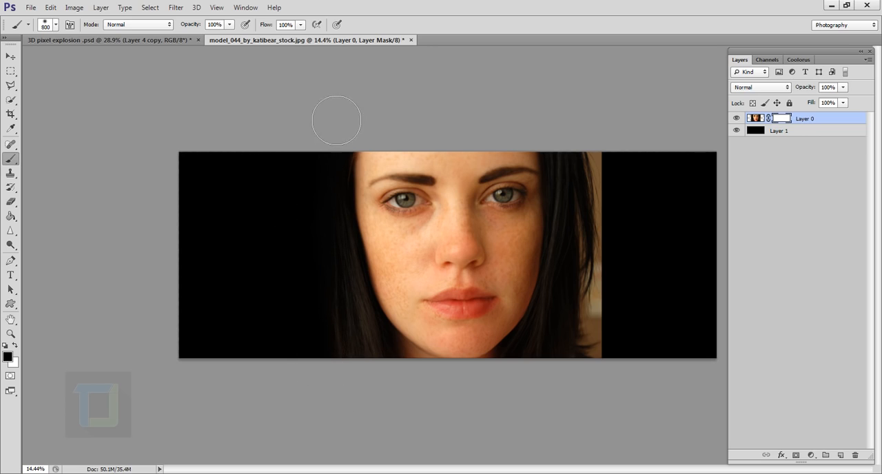
Step: Enlarge the brush to 1000 px and paint black on the mask over the portrait's right edge and hair
click(56, 24)
click(432, 5)
key(bracketright)
key(bracketright)
drag(630, 374, 620, 170)
mouse_move(622, 227)
mouse_down()
mouse_move(616, 211)
mouse_move(608, 300)
mouse_up()
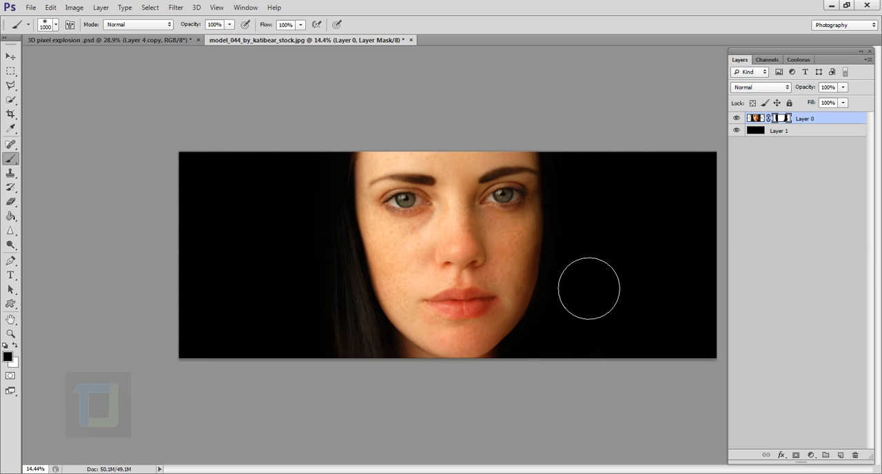
Step: Paint white on the mask to restore the hair on the portrait's right side, and hide it again with black
click(14, 346)
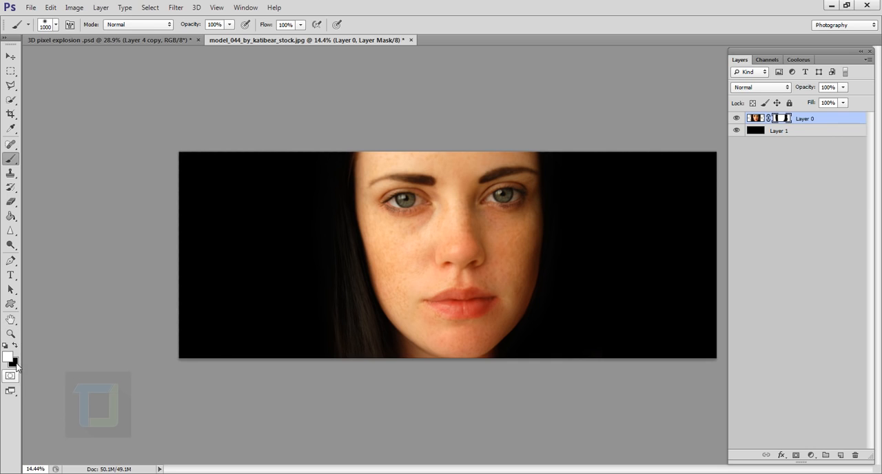
mouse_move(561, 290)
mouse_down()
mouse_move(590, 254)
mouse_move(607, 253)
mouse_move(621, 265)
mouse_move(630, 327)
mouse_up()
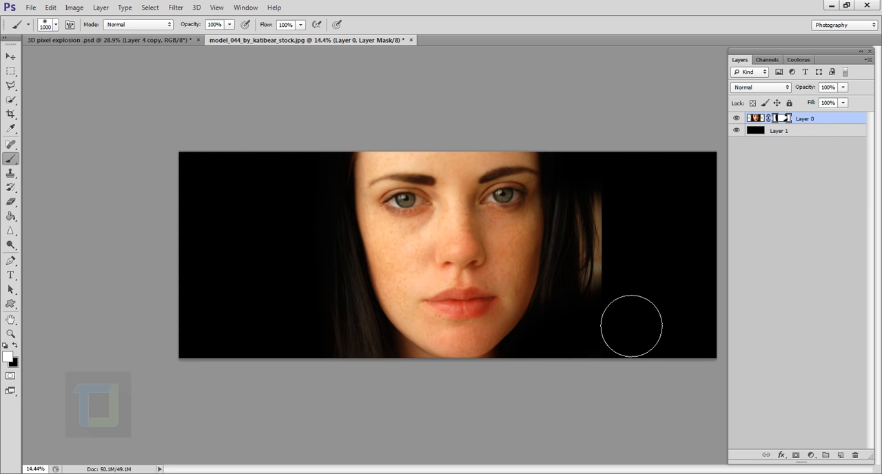
click(14, 347)
mouse_move(603, 338)
mouse_down()
mouse_move(622, 310)
mouse_move(639, 276)
mouse_up()
key(x)
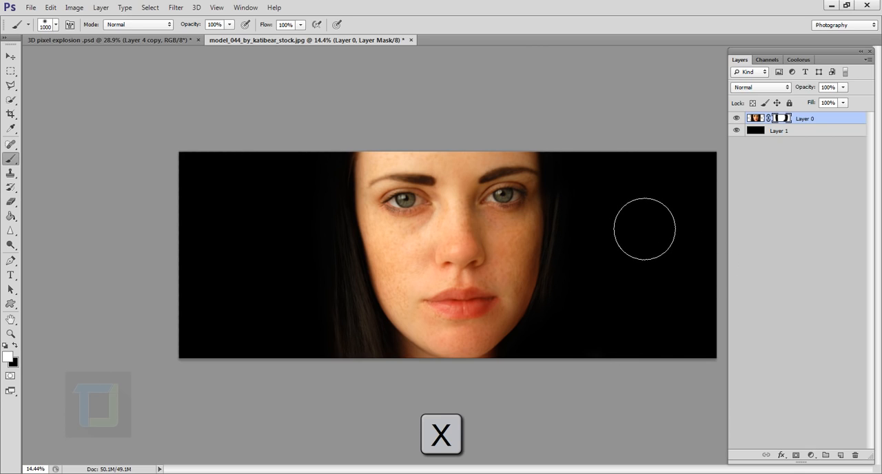
key(x)
key(x)
key(x)
key(x)
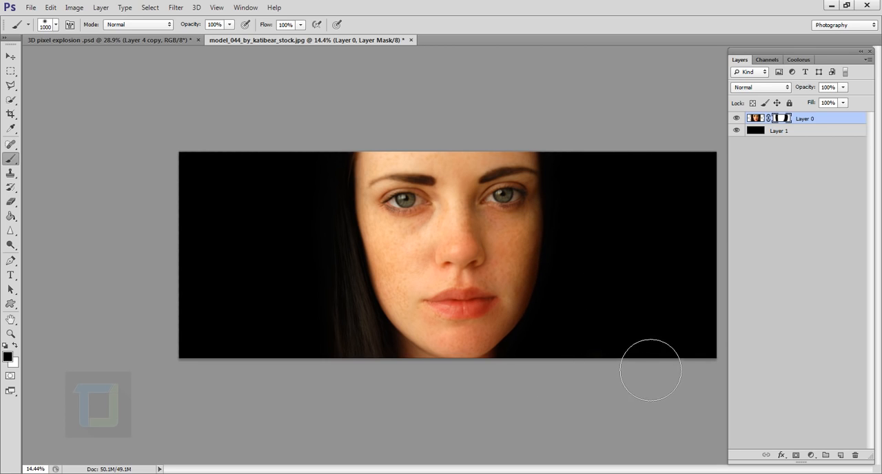
scroll(625, 348, down, 2)
scroll(625, 348, up, 2)
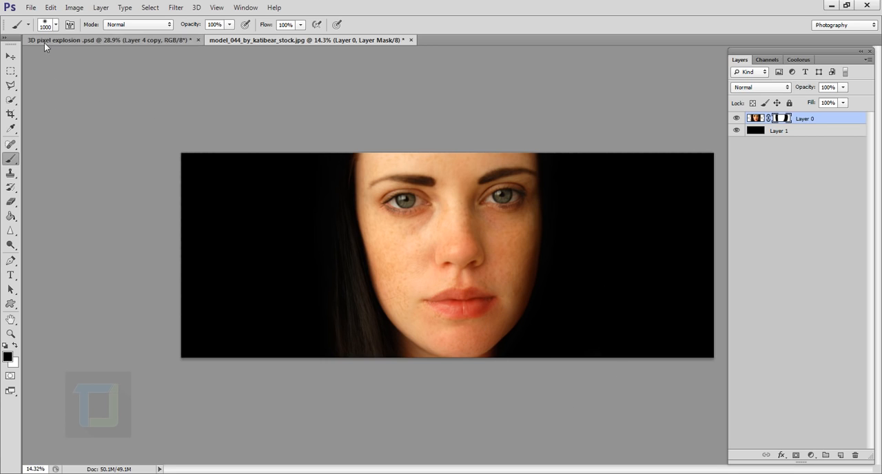
Step: Create a new 20 × 20 pixel RGB document at 100 pixels/inch with a white background
click(28, 8)
click(38, 21)
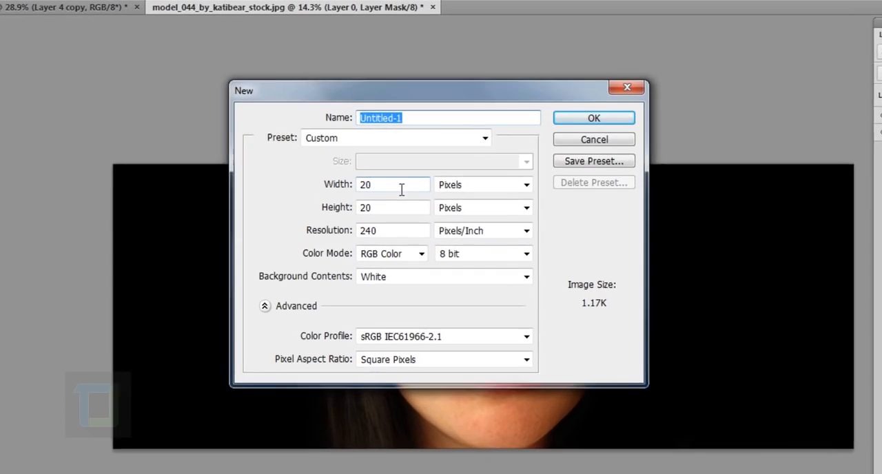
drag(385, 170, 344, 176)
drag(414, 228, 354, 230)
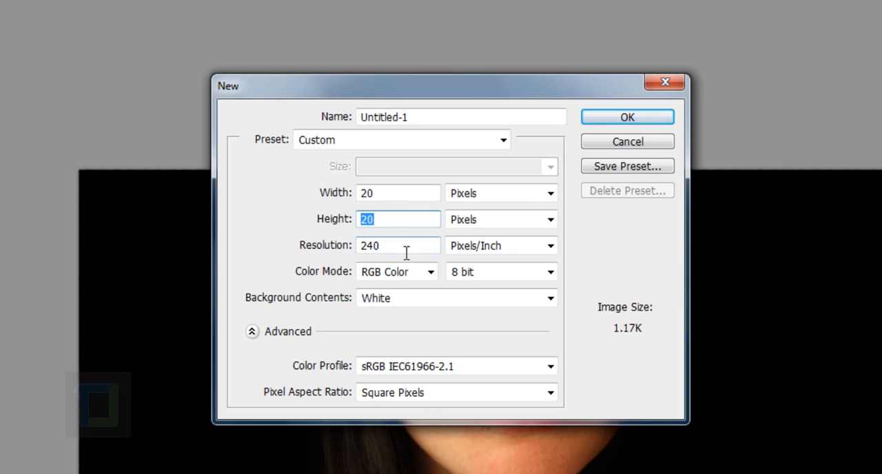
drag(406, 250, 374, 244)
text(1)
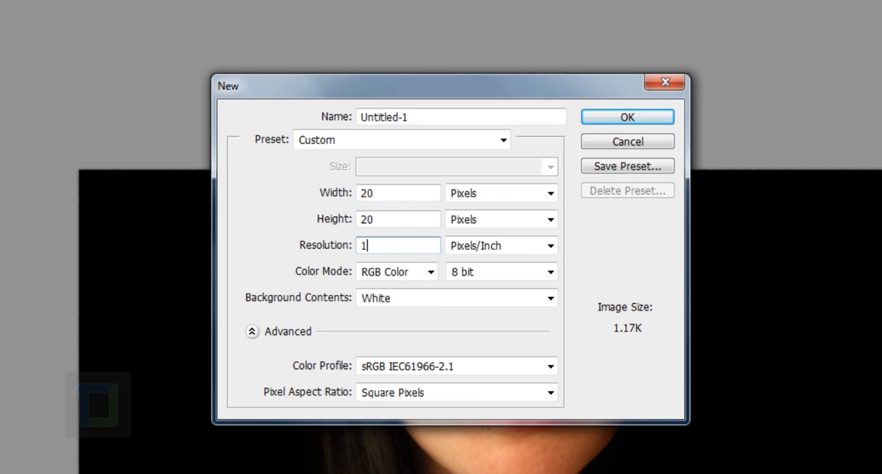
text(00)
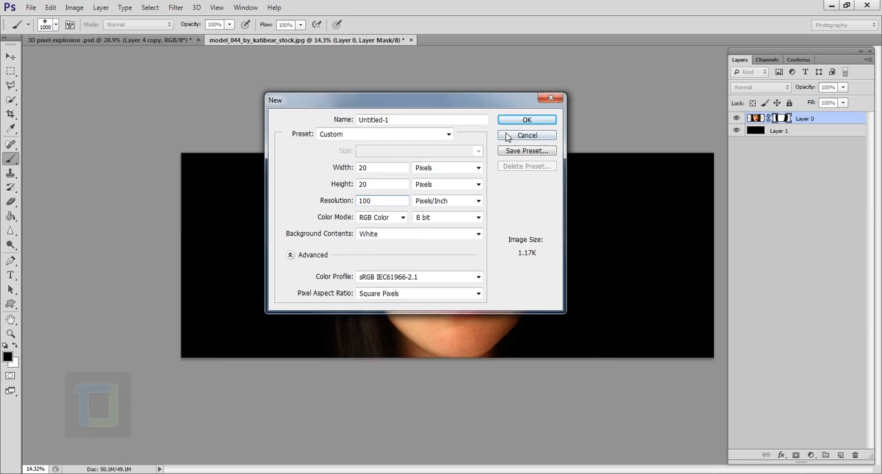
click(520, 121)
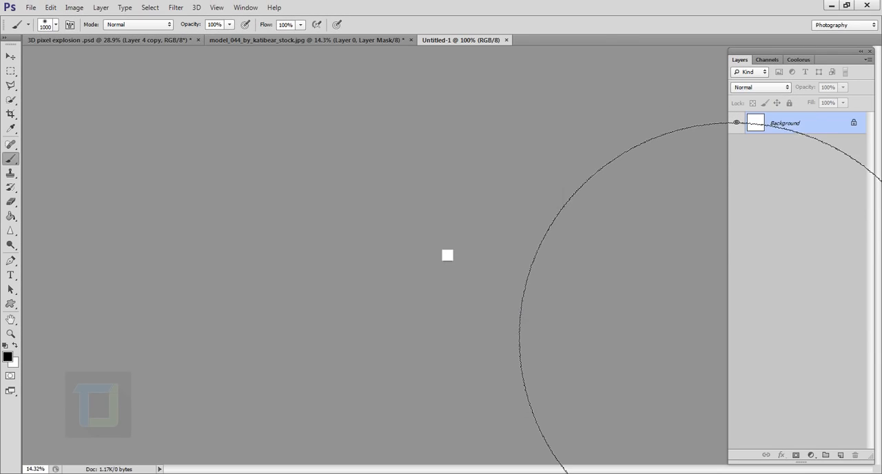
Step: Paint straight 1 px black lines along the left and bottom edges of the 20 × 20 pixel canvas
scroll(484, 254, up, 12)
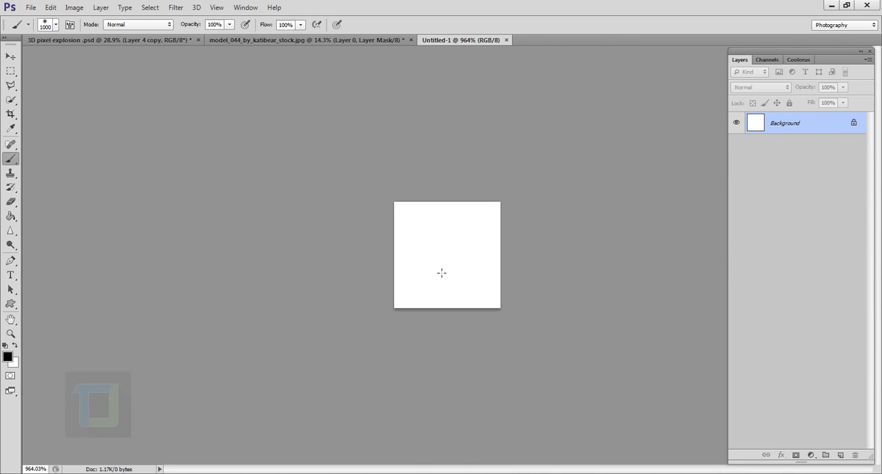
click(56, 26)
drag(115, 59, 13, 61)
click(386, 4)
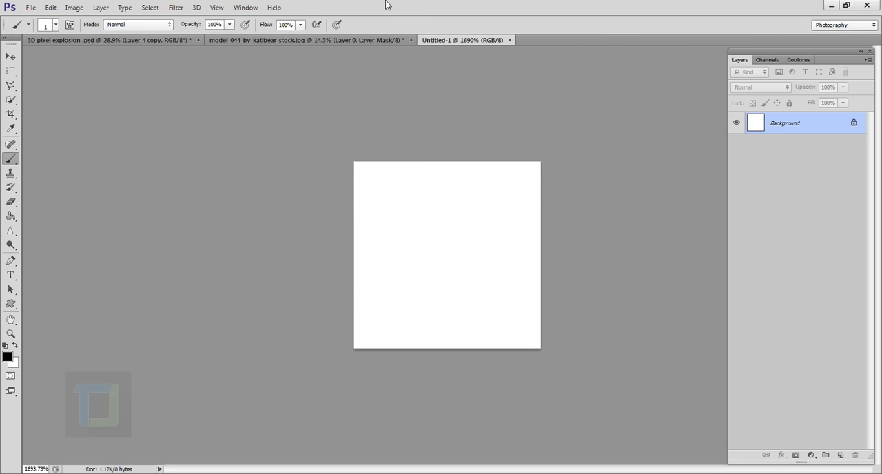
click(360, 168)
key(shift)
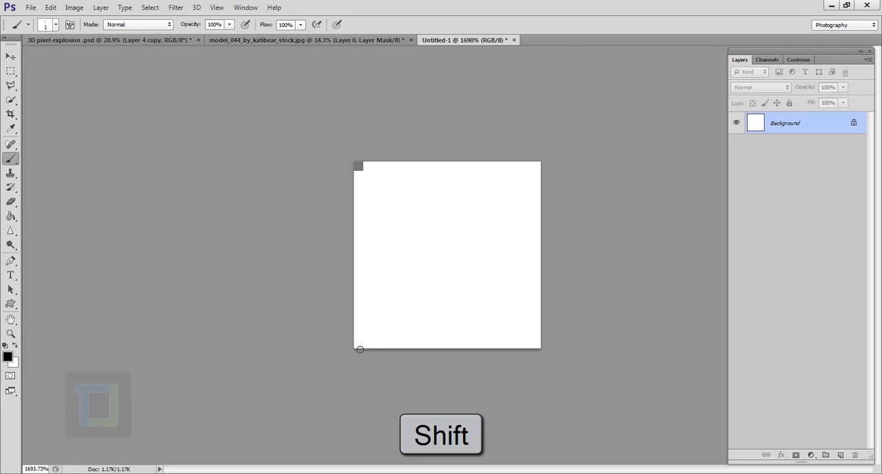
shift+click(360, 349)
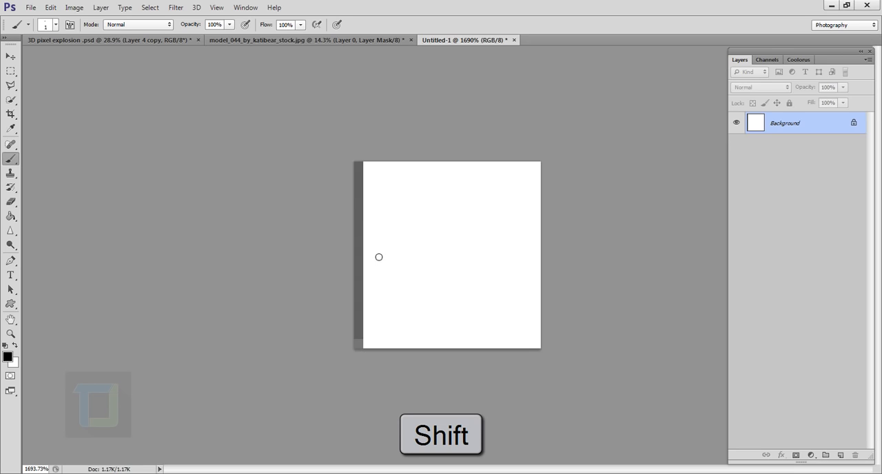
shift+click(542, 351)
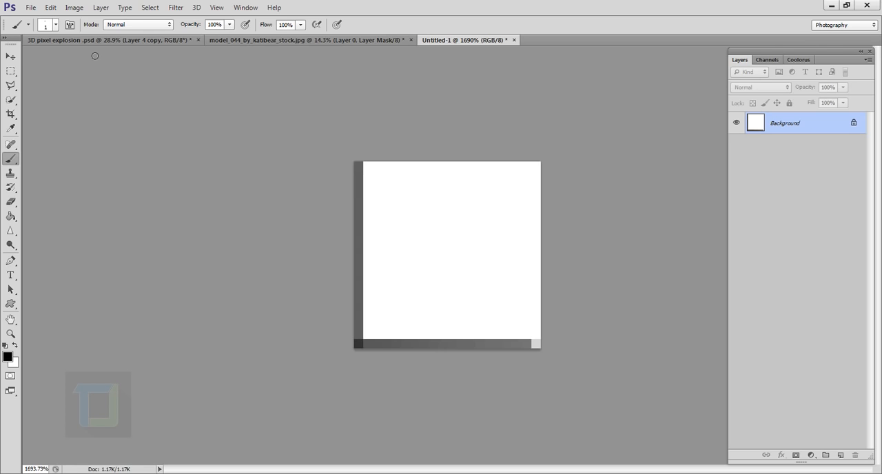
Step: Define the 20 × 20 pixel canvas as a pattern named "box pattern for tut"
click(52, 8)
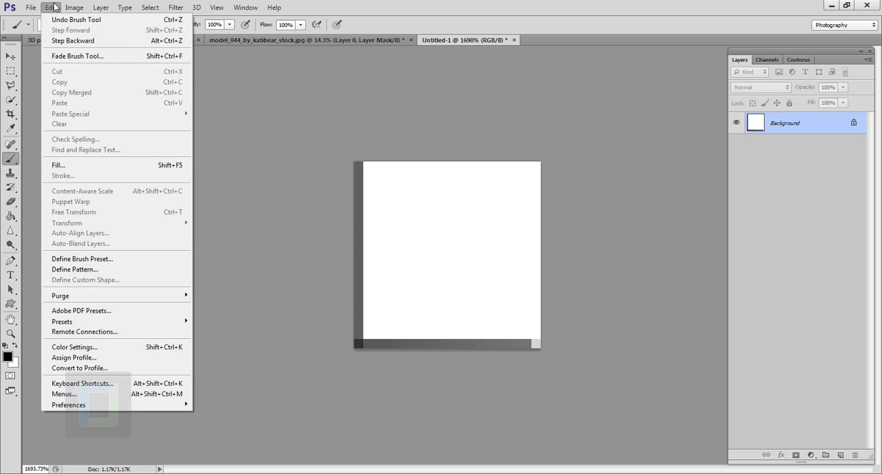
click(95, 270)
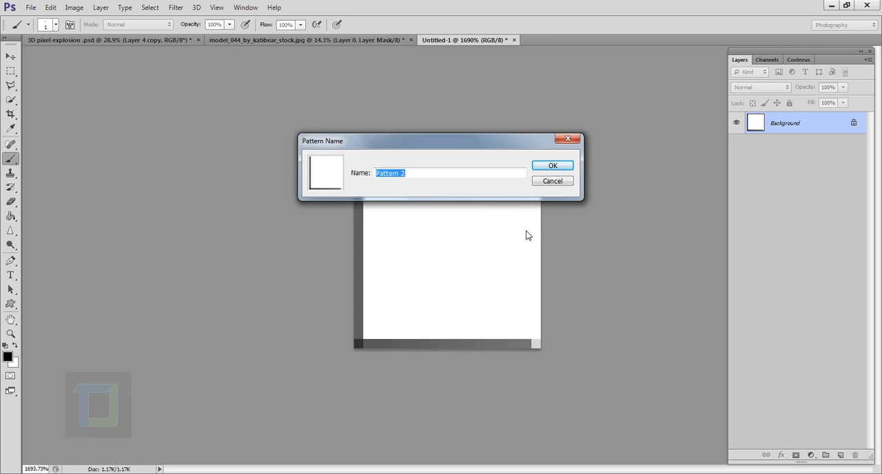
text(box p)
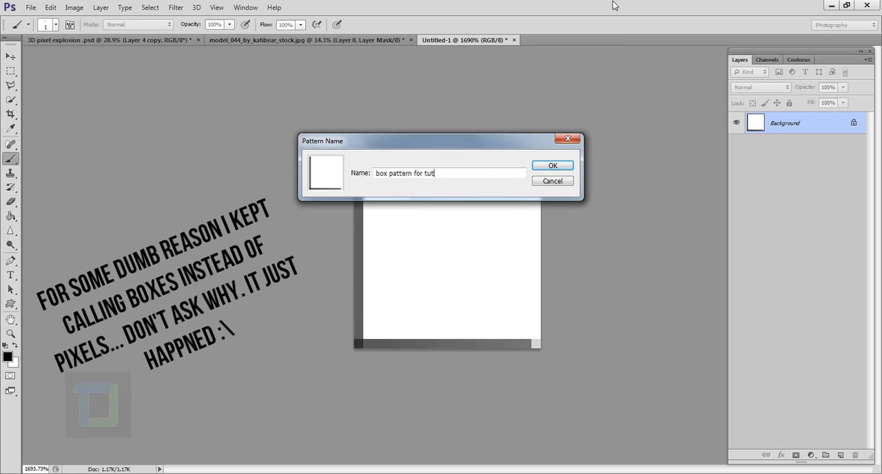
click(552, 167)
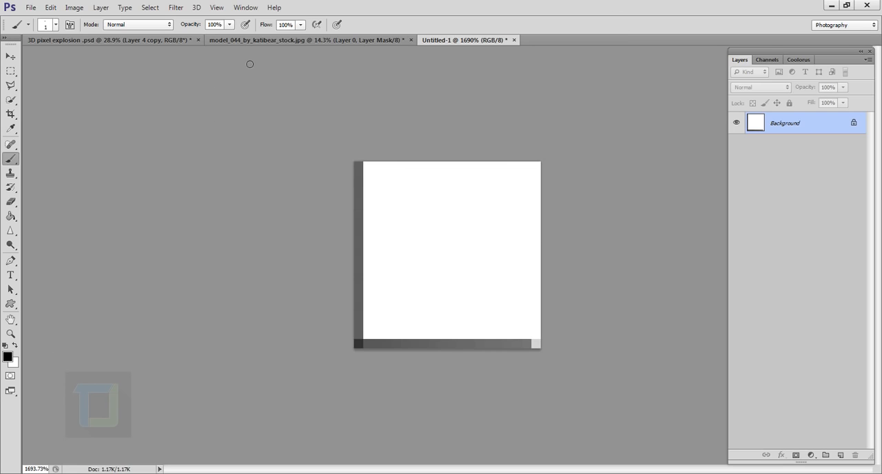
Step: In the portrait document, add a new layer above the portrait and fill it with white using the Paint Bucket
click(264, 41)
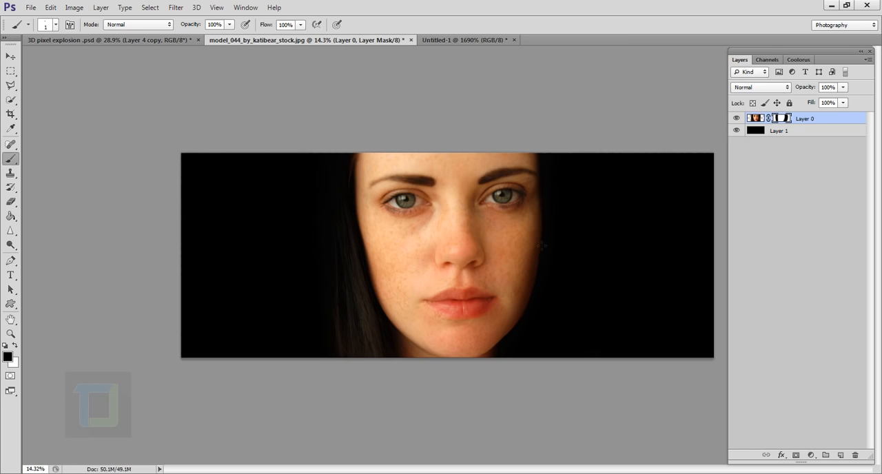
click(840, 455)
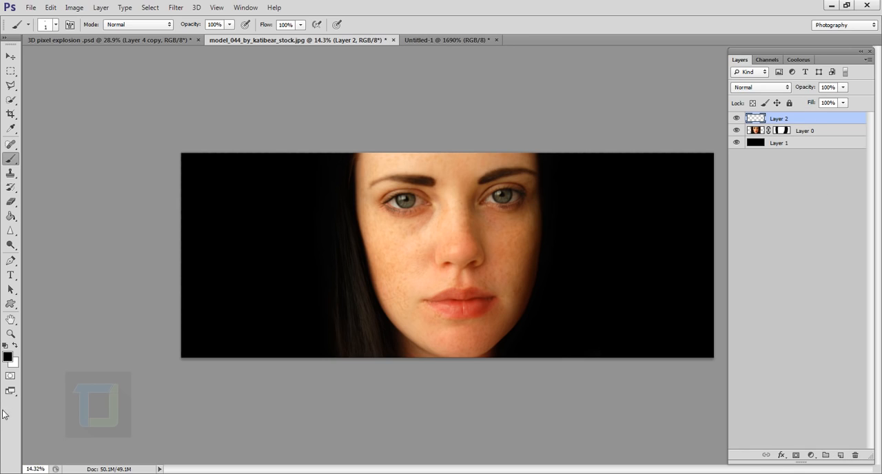
click(14, 346)
click(10, 215)
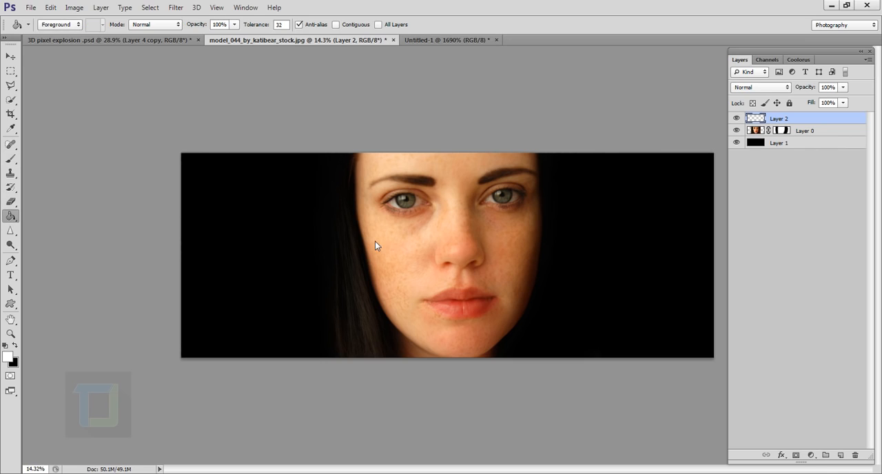
click(376, 245)
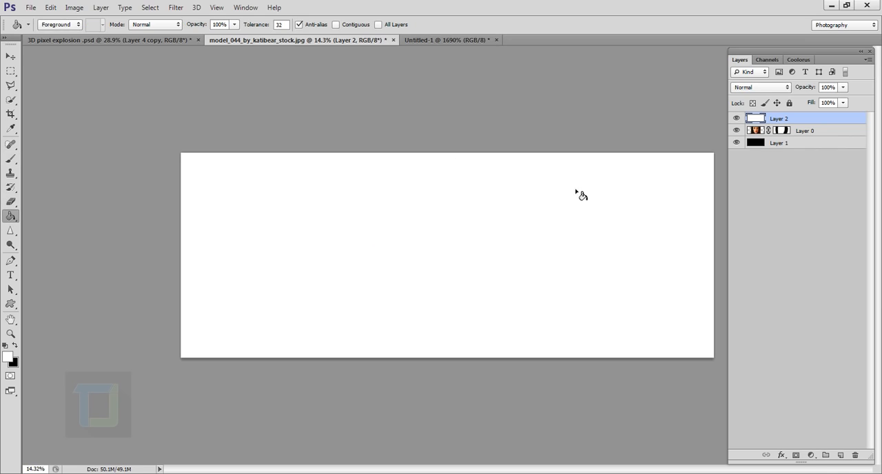
Step: Add a Pattern Overlay style to the white layer using the "box pattern for tut" pattern
double_click(843, 123)
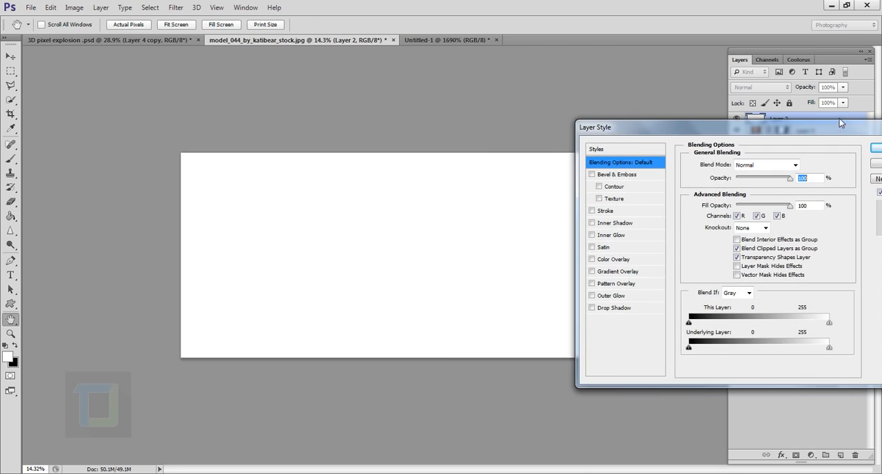
click(592, 284)
click(605, 284)
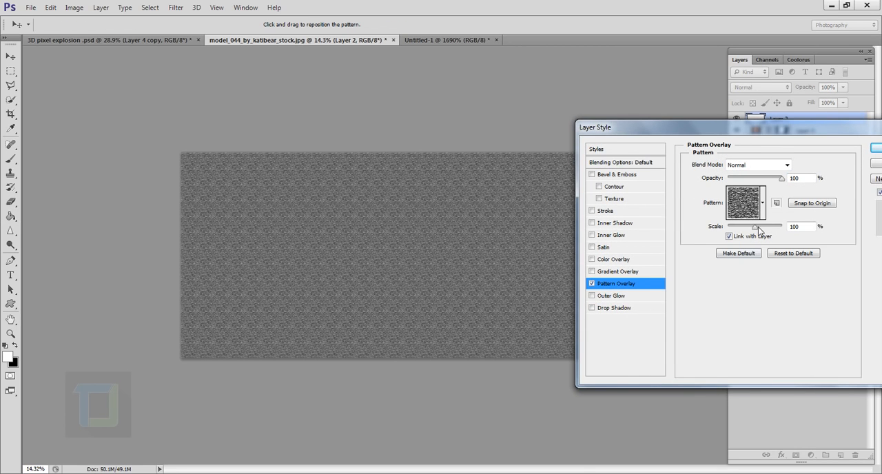
click(763, 202)
drag(846, 270, 840, 390)
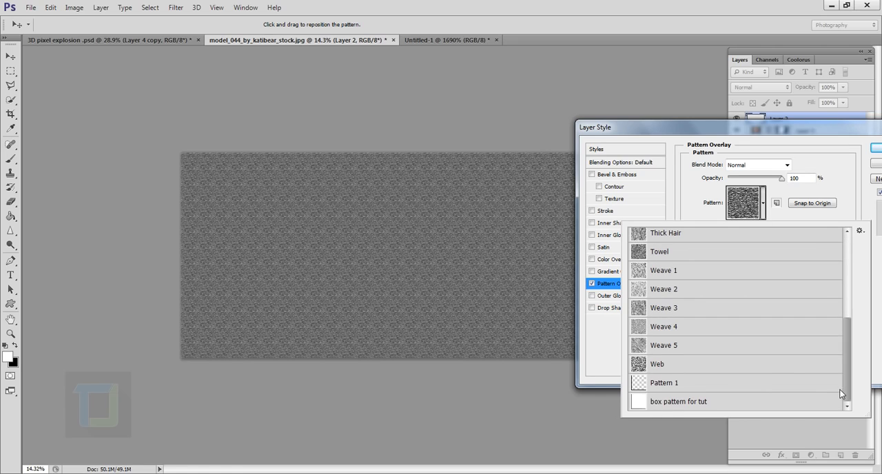
click(681, 405)
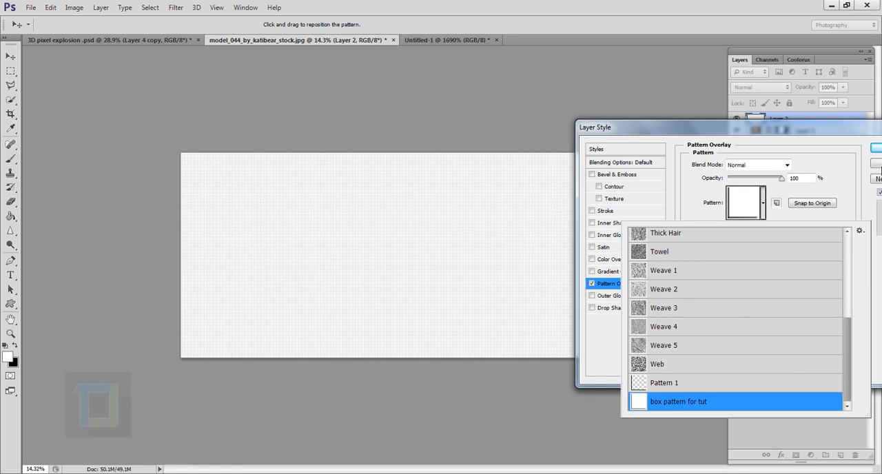
click(845, 159)
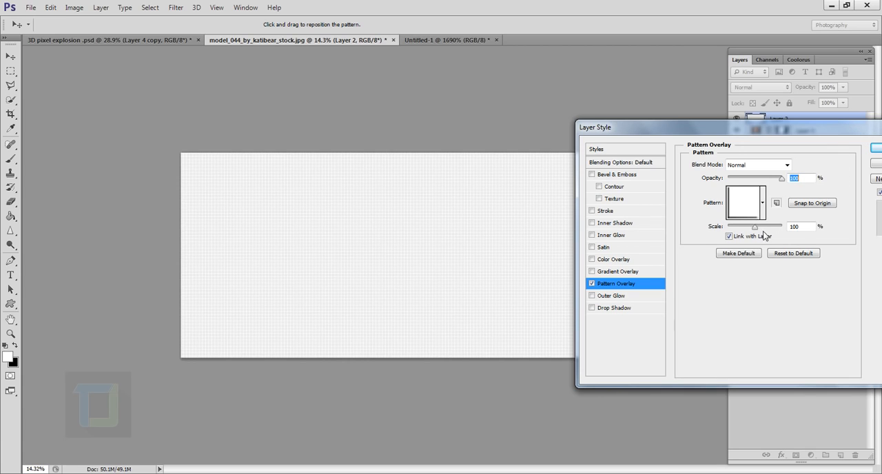
Step: Set the Pattern Overlay scale to 1000% and apply the layer style
drag(756, 228, 786, 230)
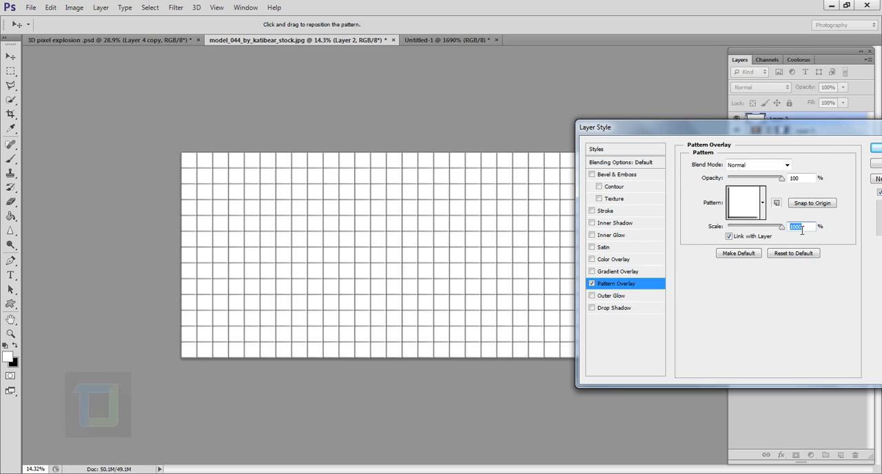
click(879, 150)
scroll(529, 246, up, 2)
scroll(529, 247, down, 5)
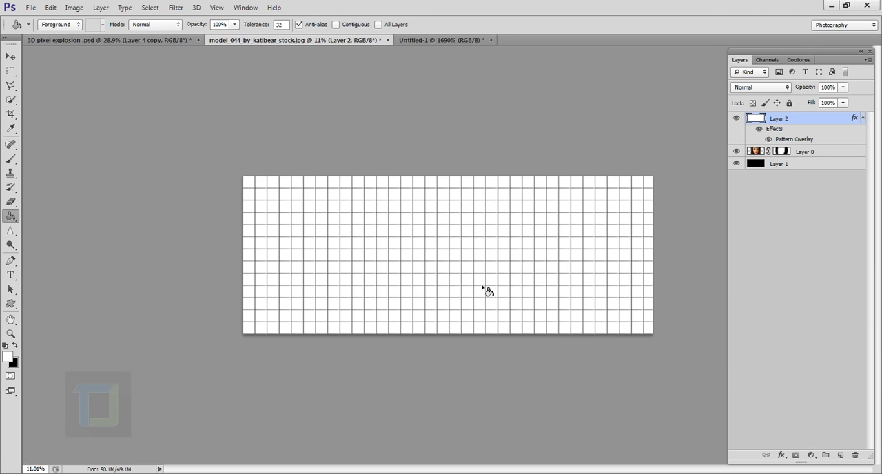
scroll(781, 267, down, 1)
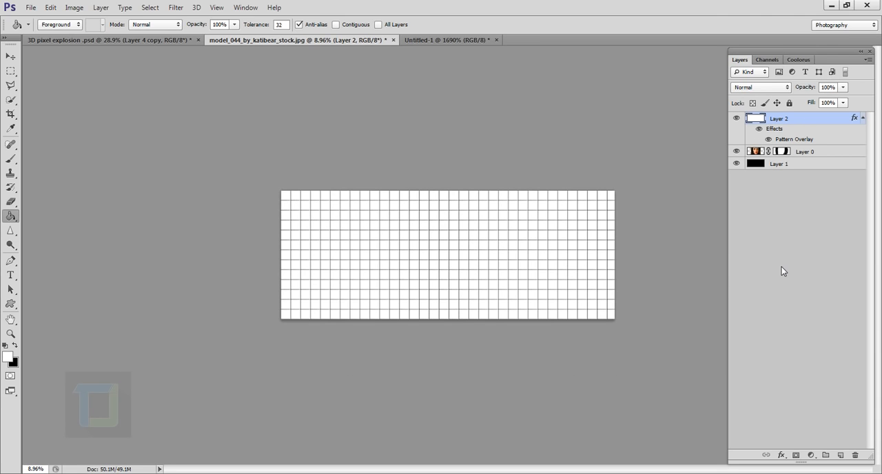
Step: Rasterize the grid layer's style, then hide and reshow the layer to compare it with the portrait
right_click(805, 121)
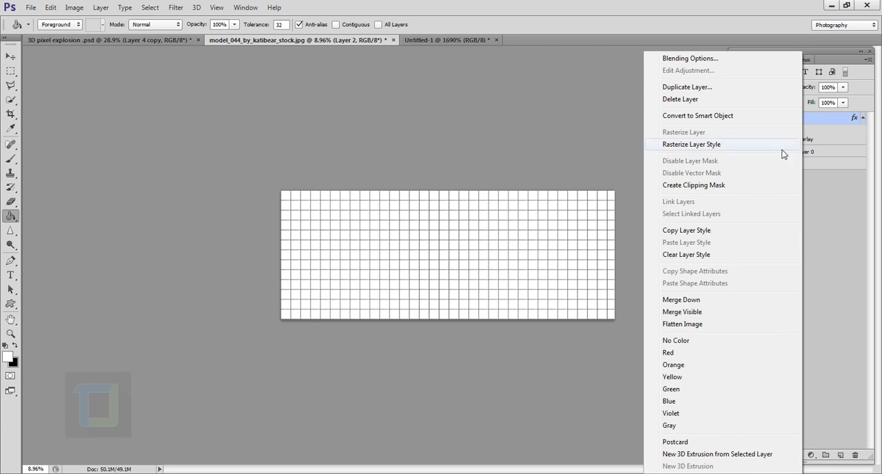
click(708, 147)
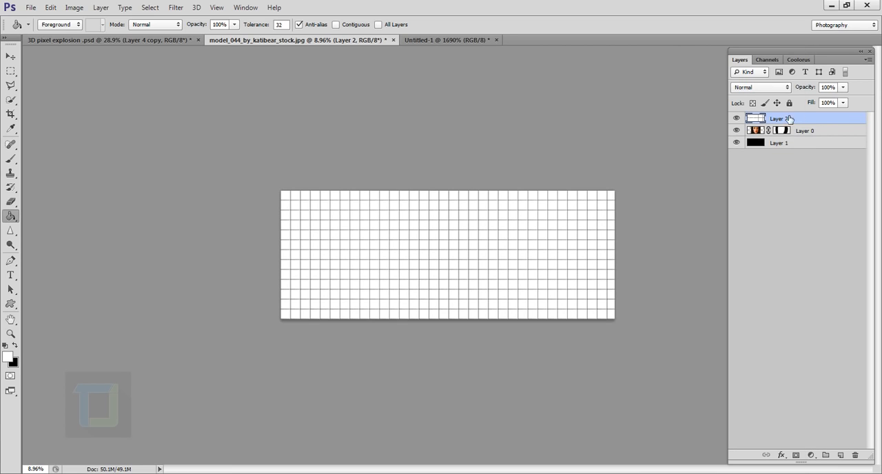
click(737, 120)
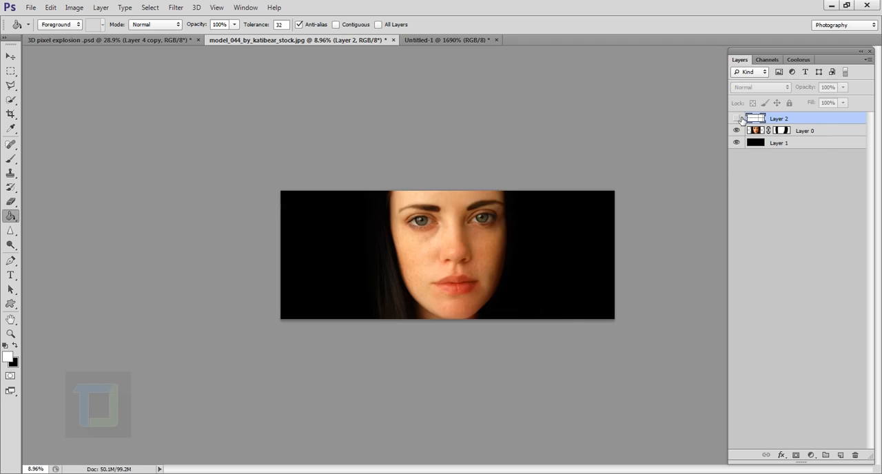
click(738, 120)
Step: Free-transform the grid layer proportionally from its centre to about 1.5 times its size
scroll(489, 295, up, 5)
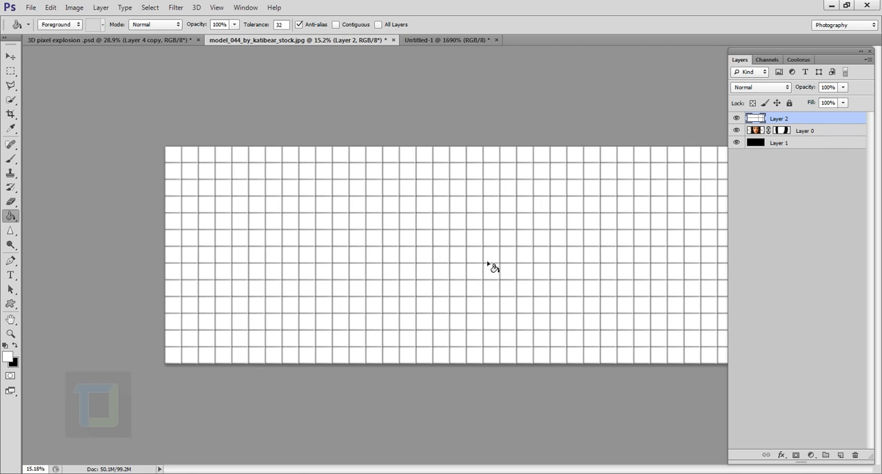
scroll(491, 266, down, 3)
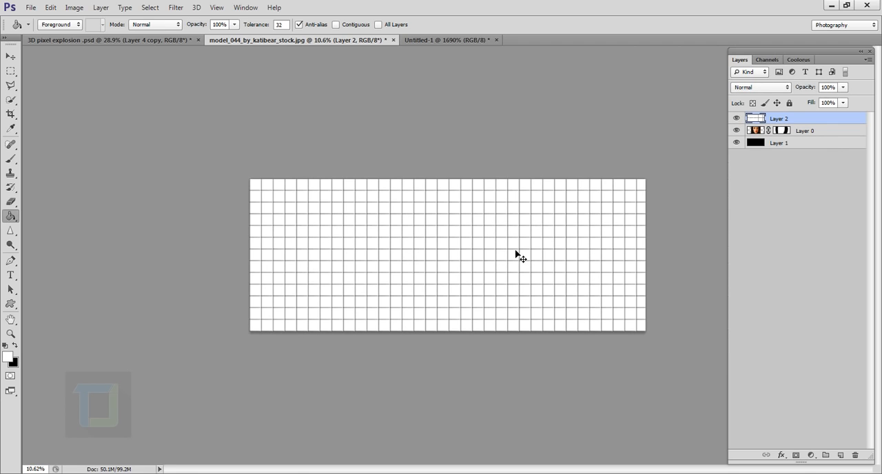
key(ctrl+t)
scroll(484, 228, down, 2)
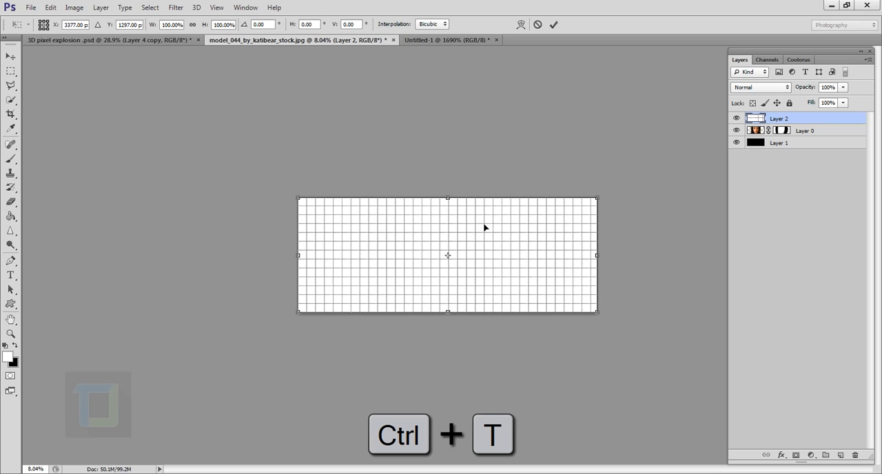
key(alt+shift)
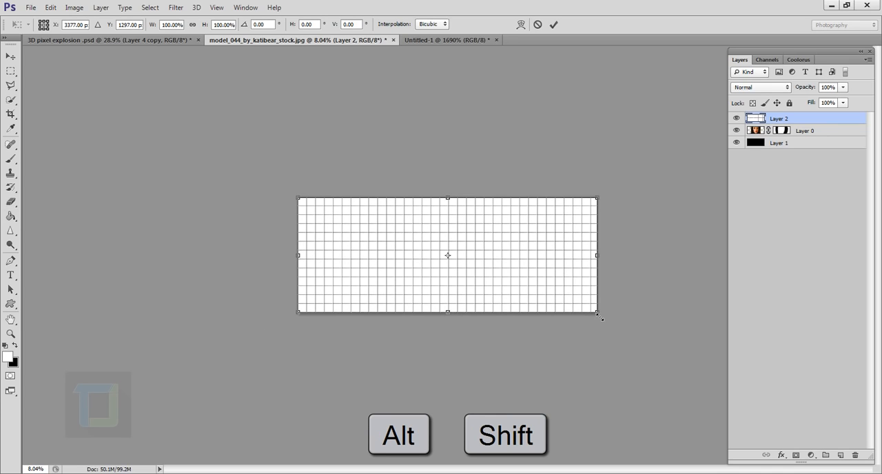
drag(598, 314, 665, 339)
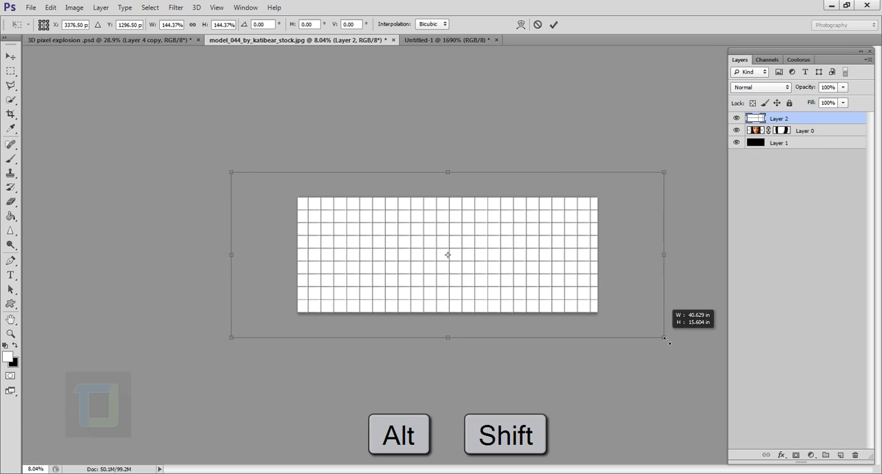
drag(666, 339, 673, 343)
click(553, 26)
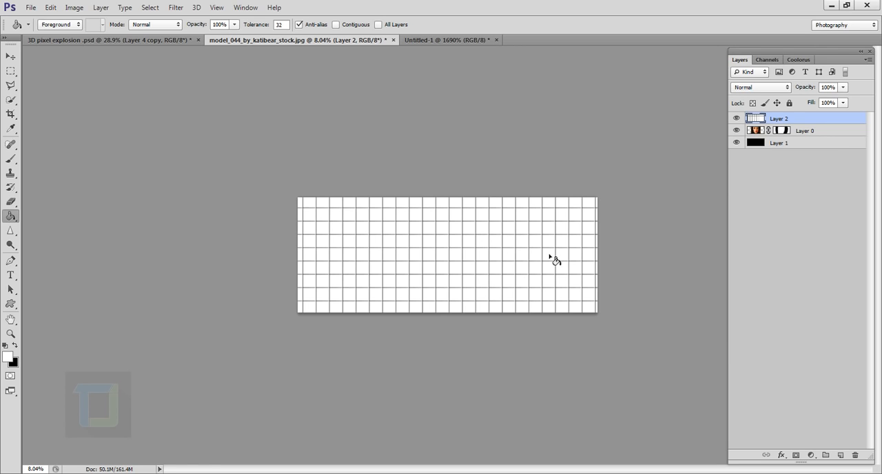
Step: Select the grid layer's white squares with Color Range at fuzziness 200, delete them and clear the selection
key(ctrl+plus)
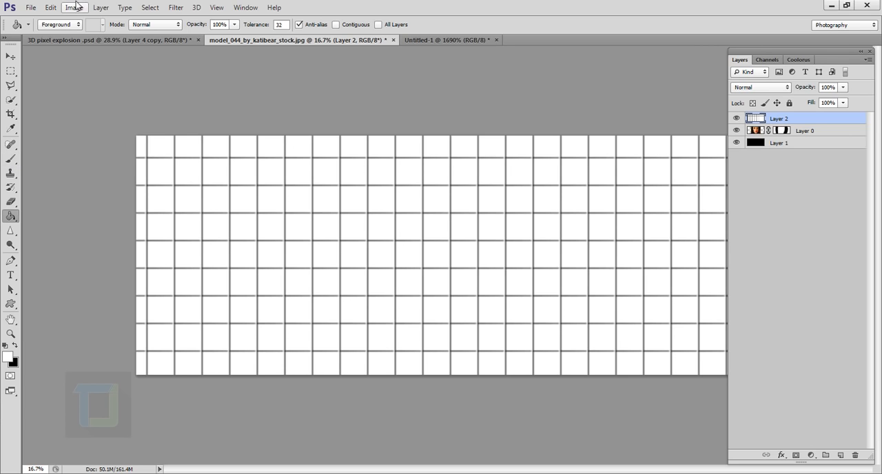
click(151, 7)
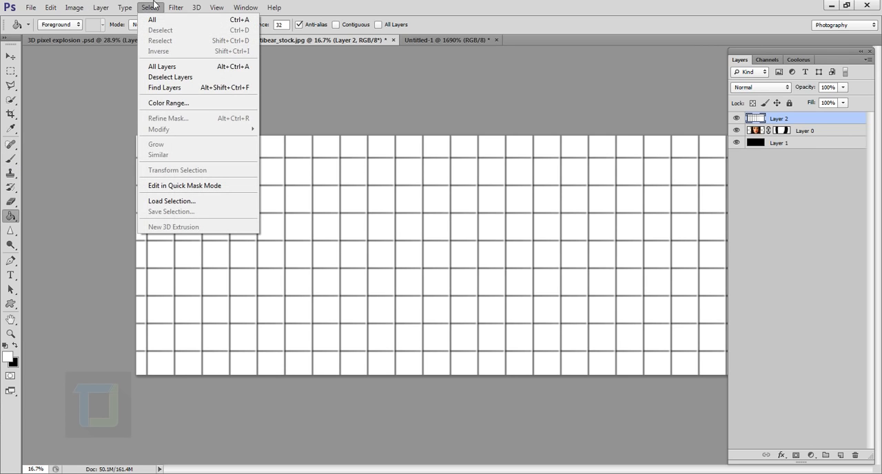
click(168, 103)
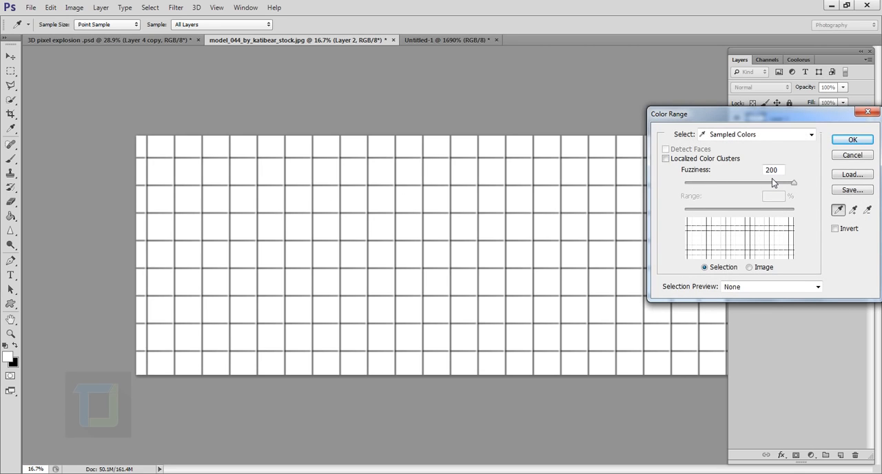
click(852, 139)
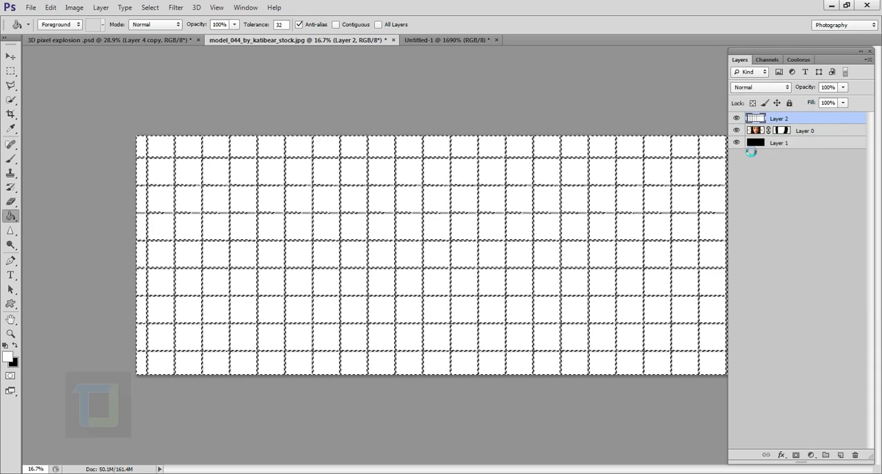
key(Delete)
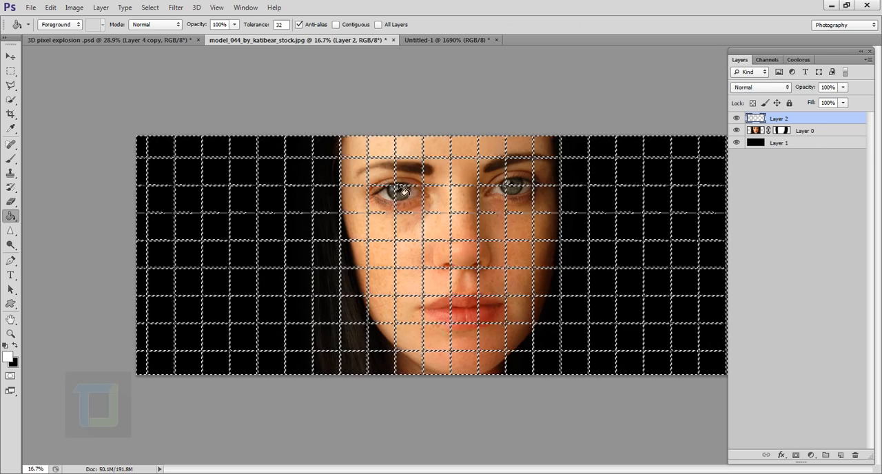
click(175, 8)
mouse_move(150, 8)
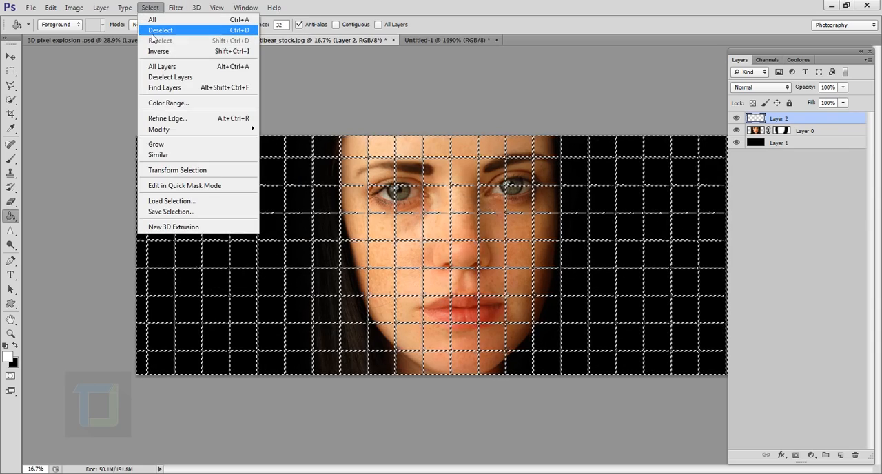
click(157, 30)
Step: Erase the grid lines over the black background left of the face with a 400 px eraser
scroll(498, 284, up, 4)
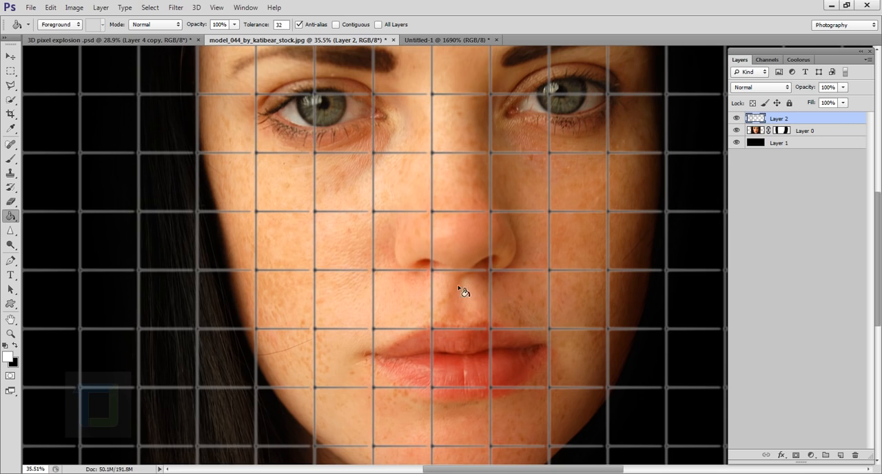
scroll(445, 288, down, 2)
scroll(444, 288, down, 3)
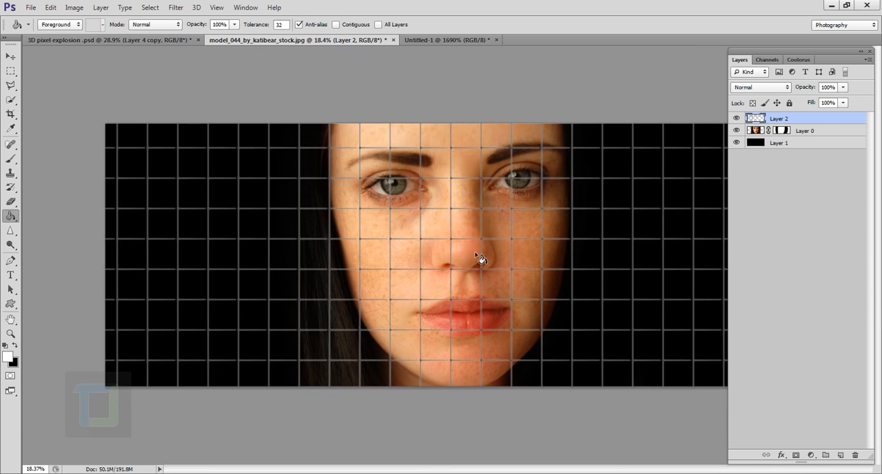
scroll(475, 258, down, 1)
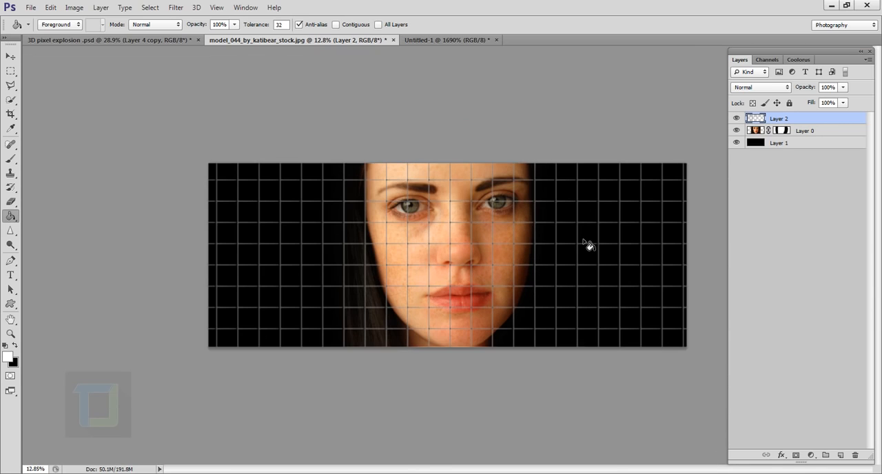
click(10, 201)
click(49, 203)
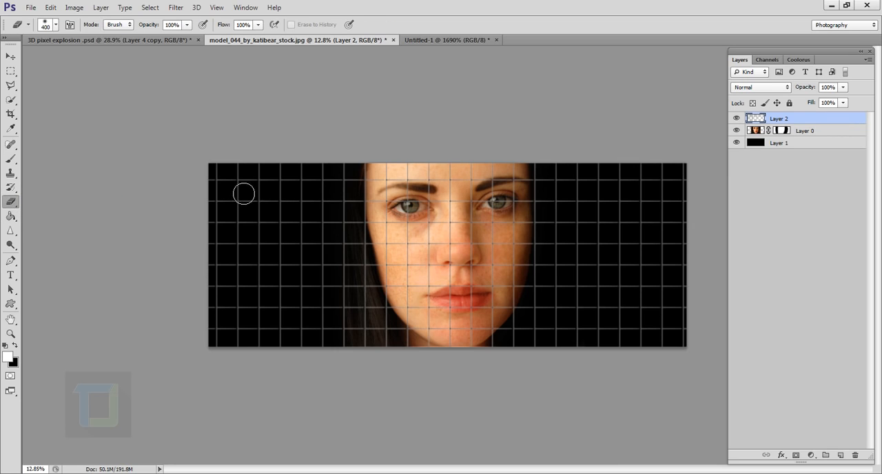
mouse_move(224, 187)
mouse_down()
mouse_move(234, 302)
mouse_move(222, 341)
mouse_up()
mouse_move(225, 388)
mouse_down()
mouse_move(265, 251)
mouse_move(268, 175)
mouse_move(272, 293)
mouse_move(243, 335)
mouse_move(228, 303)
mouse_move(269, 129)
mouse_move(303, 208)
mouse_move(313, 329)
mouse_up()
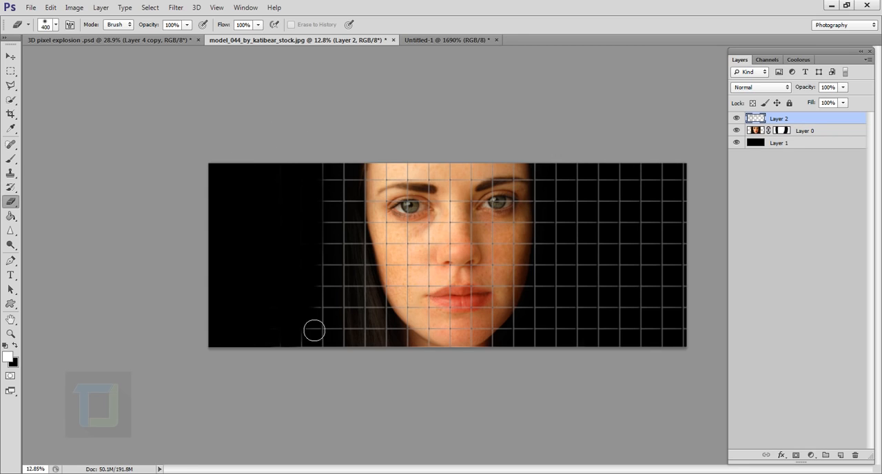
Step: Enlarge the eraser to 1100 px and erase the grid lines over the hair and the left half of the face
key(bracketright)
key(bracketright)
key(bracketright)
key(bracketright)
key(bracketright)
key(bracketright)
key(bracketright)
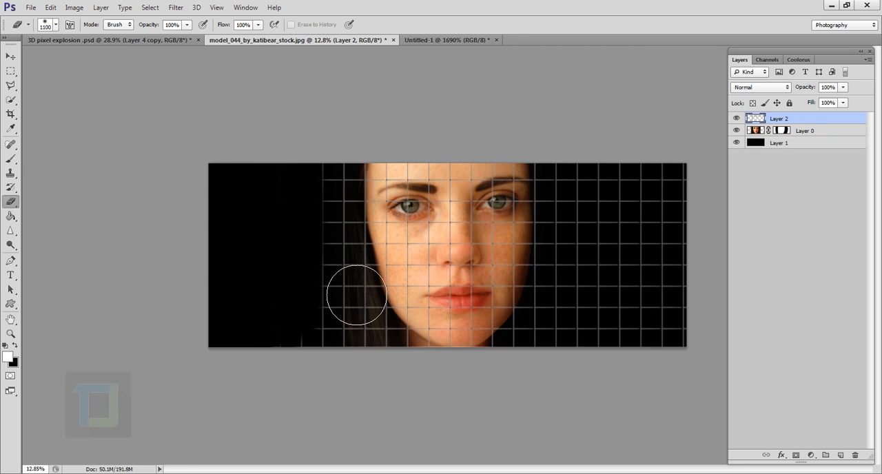
drag(355, 295, 345, 366)
mouse_move(329, 209)
mouse_down()
mouse_move(349, 267)
mouse_move(346, 208)
mouse_move(353, 233)
mouse_move(348, 295)
mouse_up()
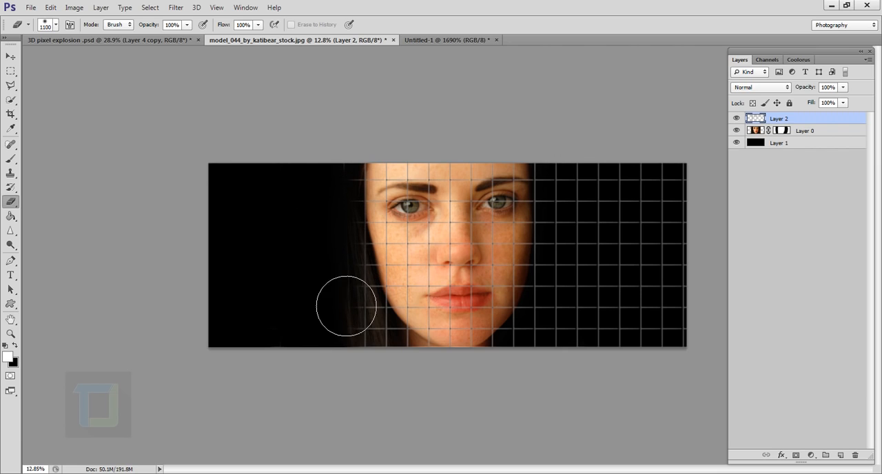
key(bracketleft)
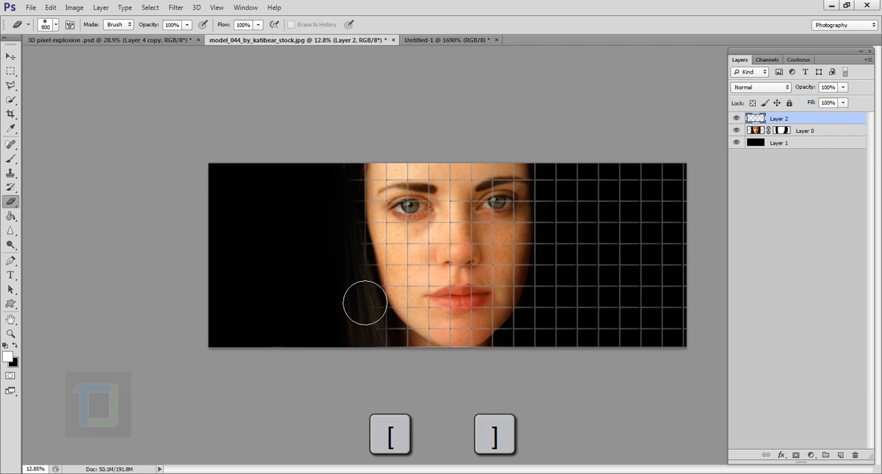
key(bracketright)
mouse_move(377, 313)
mouse_down()
mouse_move(398, 376)
mouse_move(384, 316)
mouse_move(391, 339)
mouse_move(394, 203)
mouse_move(402, 280)
mouse_move(412, 269)
mouse_move(412, 282)
mouse_move(410, 240)
mouse_move(409, 298)
mouse_move(412, 270)
mouse_move(424, 346)
mouse_move(427, 359)
mouse_move(430, 335)
mouse_move(439, 377)
mouse_move(424, 260)
mouse_move(435, 285)
mouse_move(425, 229)
mouse_move(436, 183)
mouse_move(418, 223)
mouse_up()
Step: Erase the grid lines over the black background right of the face, keeping those just beyond the cheek
scroll(419, 226, up, 5)
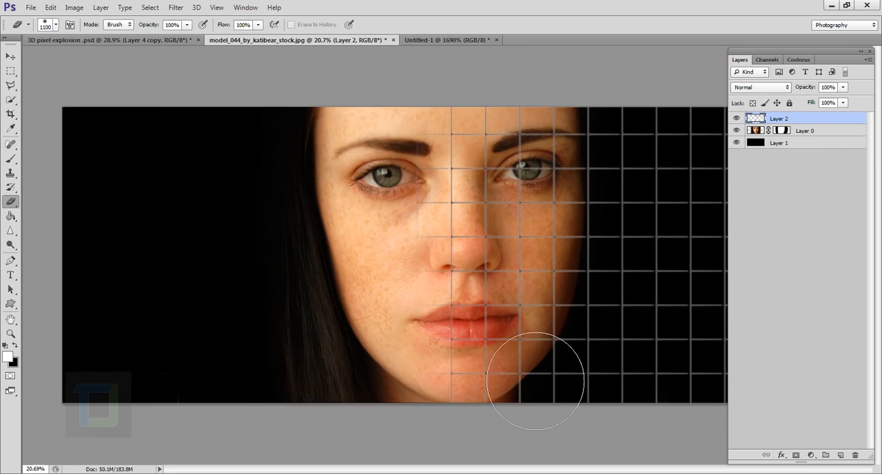
scroll(565, 368, down, 5)
mouse_move(635, 290)
mouse_down()
mouse_move(664, 339)
mouse_move(690, 305)
mouse_up()
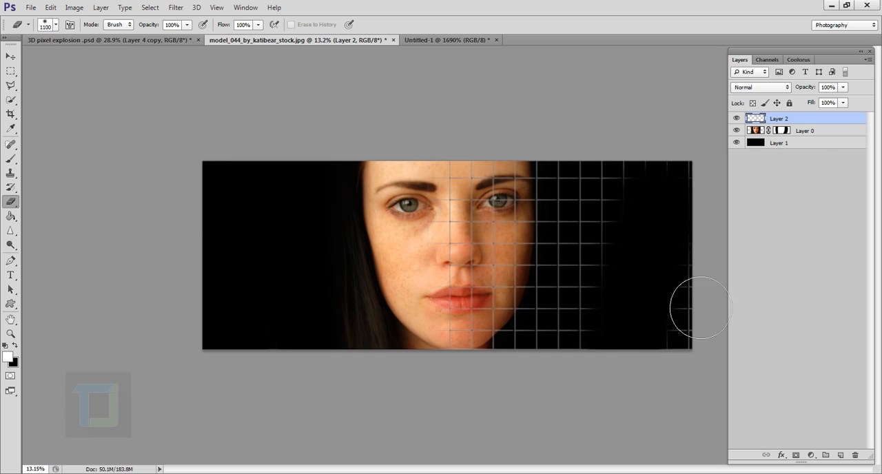
mouse_move(674, 201)
mouse_down()
mouse_move(654, 281)
mouse_move(646, 206)
mouse_move(656, 259)
mouse_move(640, 359)
mouse_move(632, 216)
mouse_move(635, 254)
mouse_move(638, 201)
mouse_move(639, 338)
mouse_move(631, 241)
mouse_up()
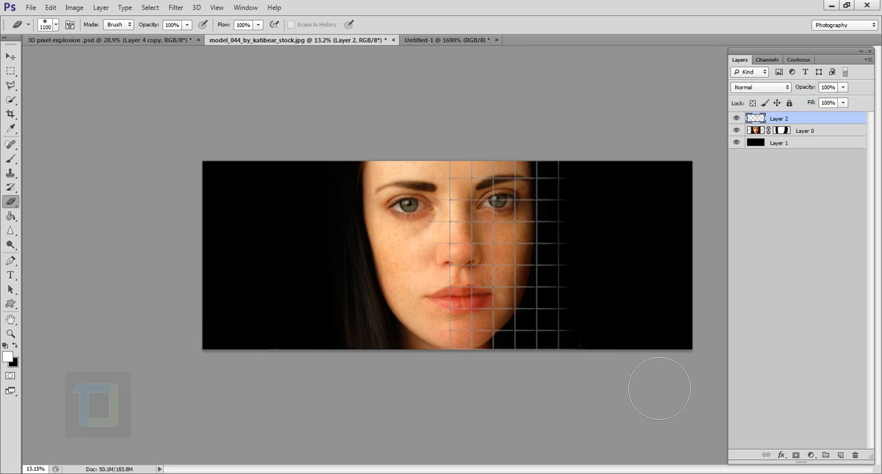
scroll(660, 325, up, 2)
scroll(685, 338, down, 3)
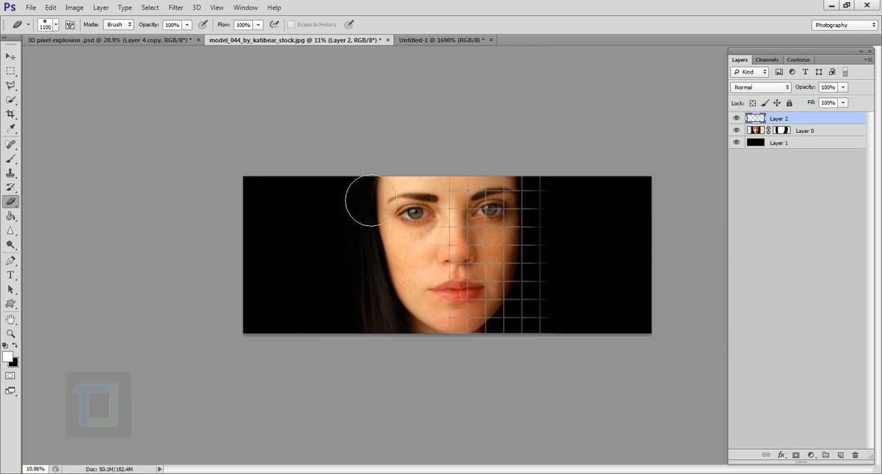
click(11, 55)
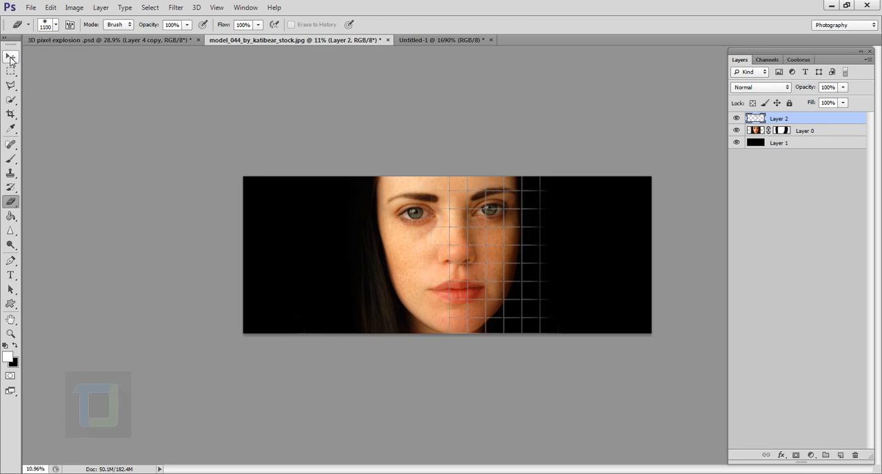
drag(494, 238, 442, 299)
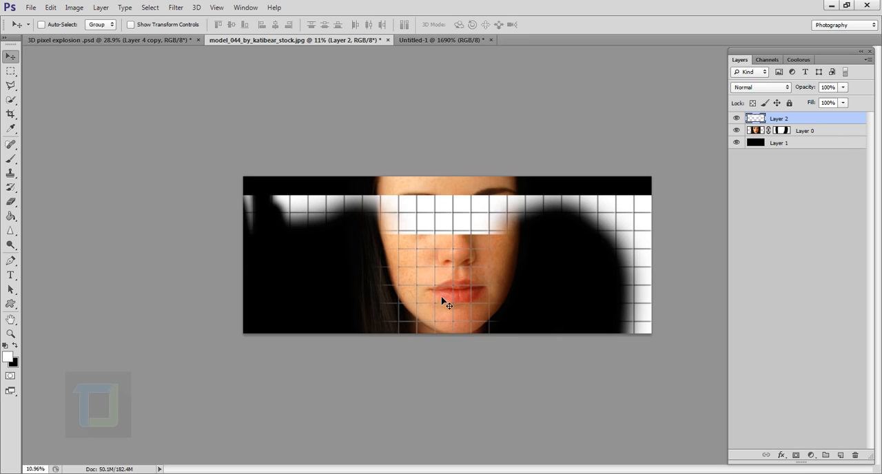
key(ctrl+z)
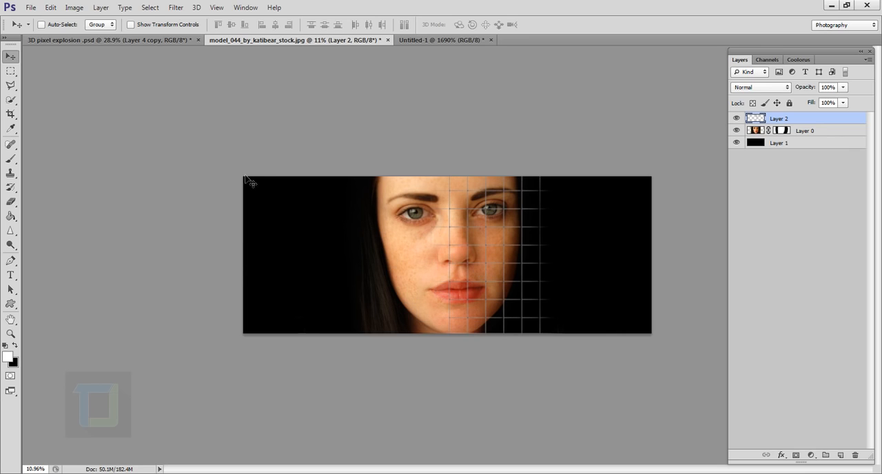
Step: Crop the image to its current canvas bounds with Delete Cropped Pixels enabled, and test-move the grid layer to check its edges
click(10, 115)
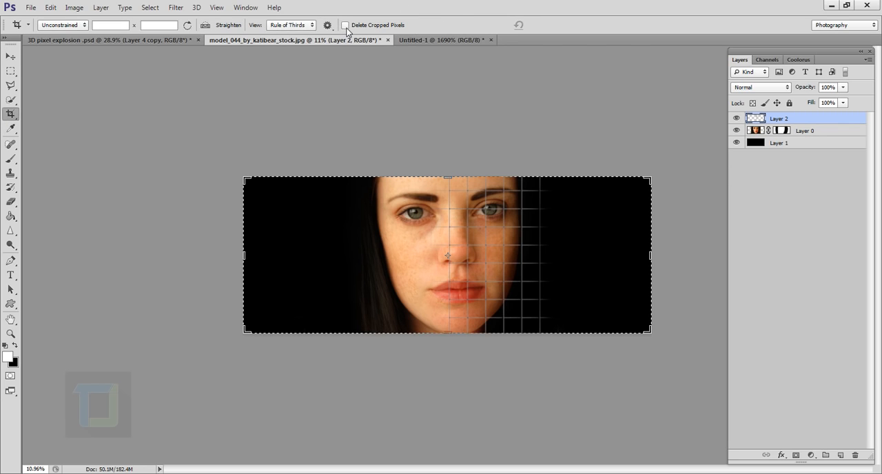
key(Return)
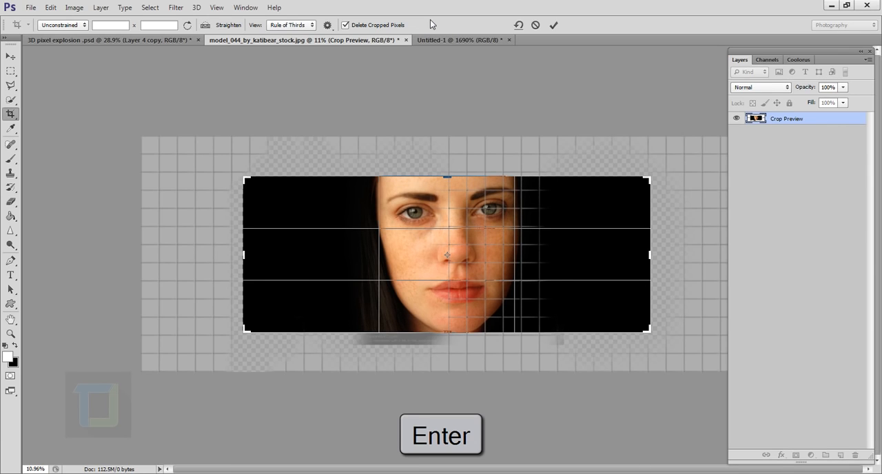
key(Return)
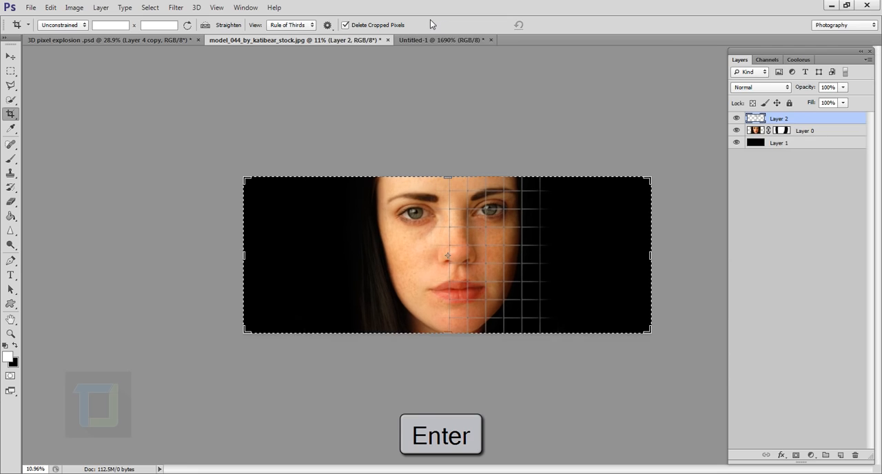
click(11, 56)
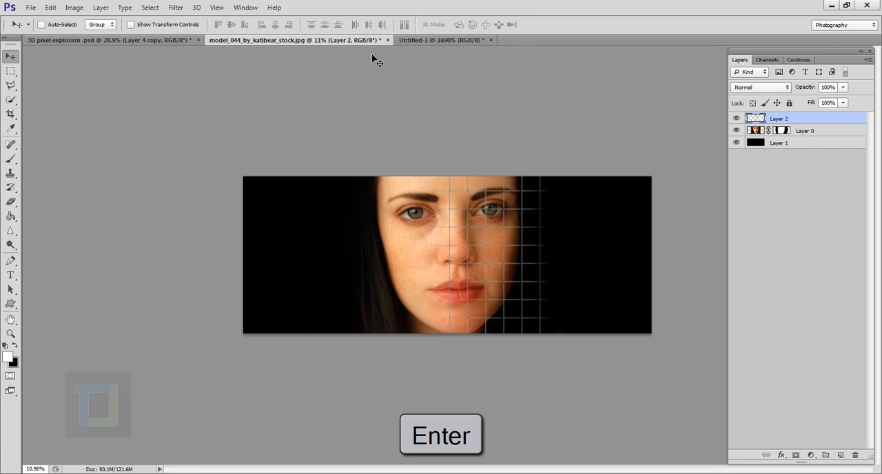
drag(478, 252, 493, 238)
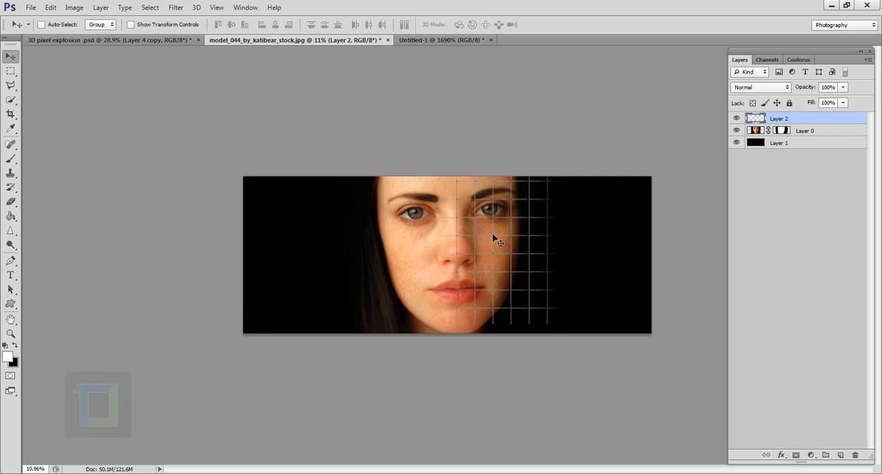
Step: Free-transform the grid layer in Warp mode and bend its lower lines around the mouth and chin
scroll(493, 237, up, 3)
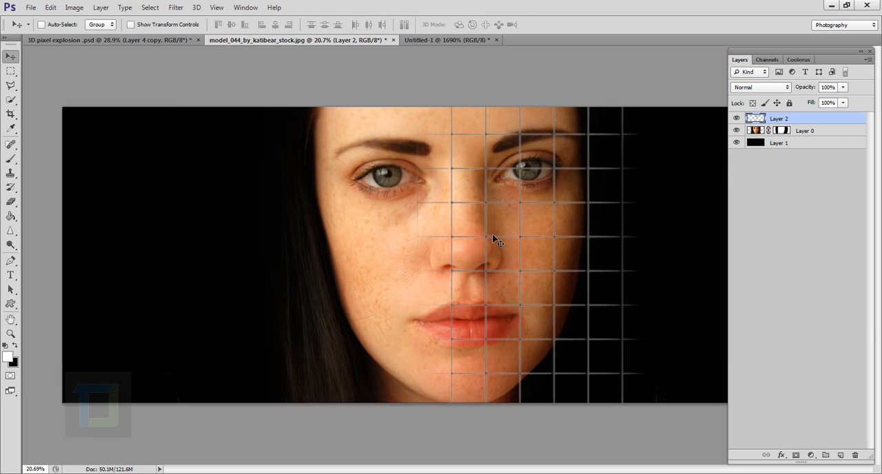
scroll(525, 261, up, 2)
drag(530, 265, 453, 262)
key(ctrl+t)
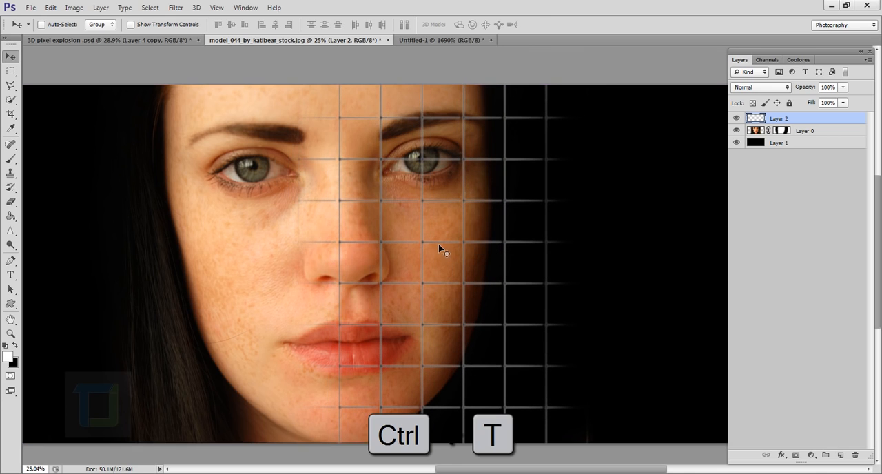
scroll(441, 242, down, 3)
scroll(455, 237, up, 2)
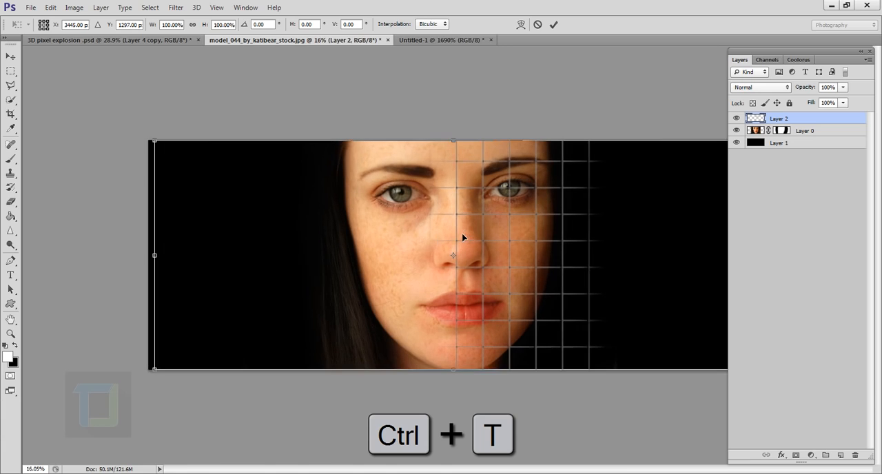
right_click(540, 201)
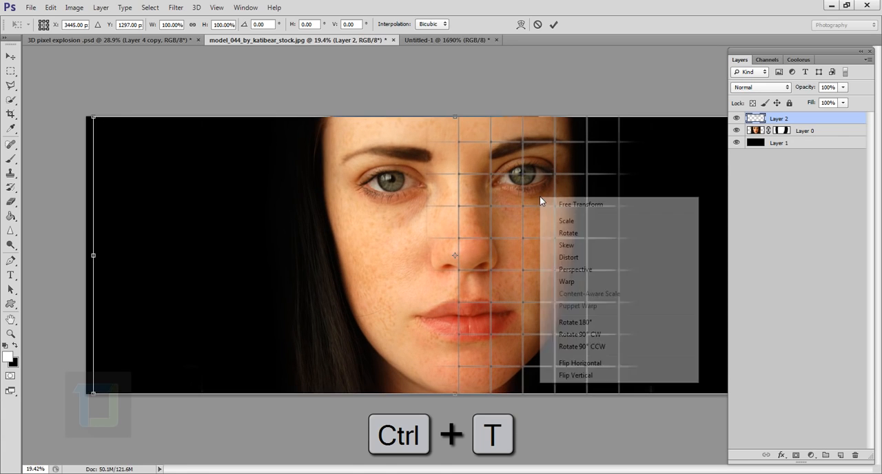
click(567, 281)
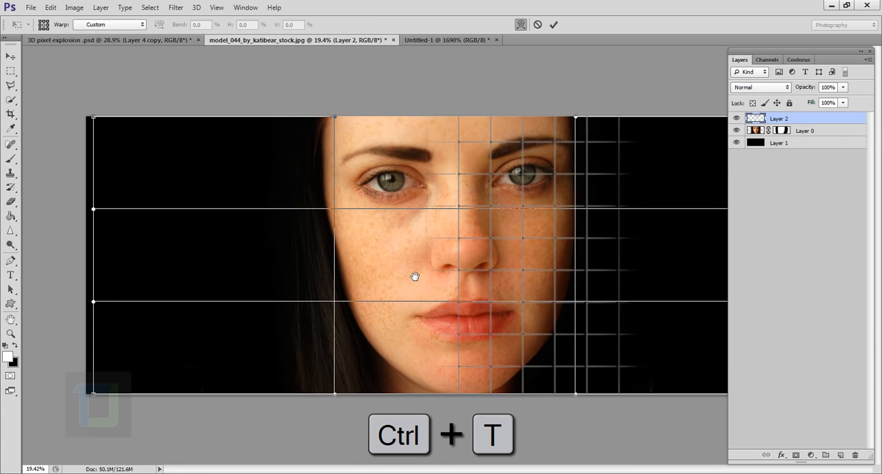
scroll(521, 280, up, 1)
drag(522, 280, 397, 273)
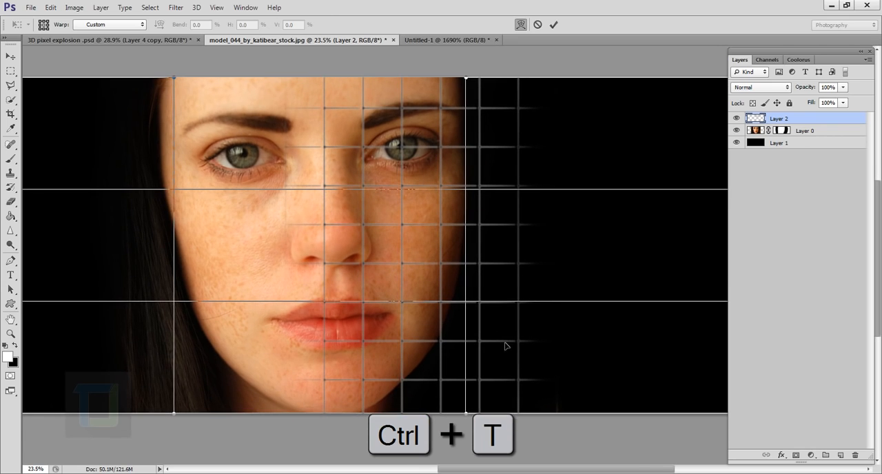
drag(485, 383, 457, 406)
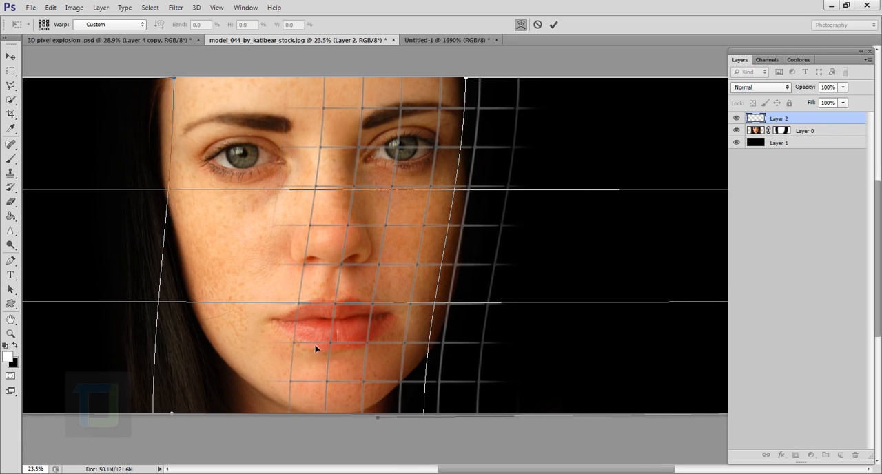
drag(316, 346, 339, 346)
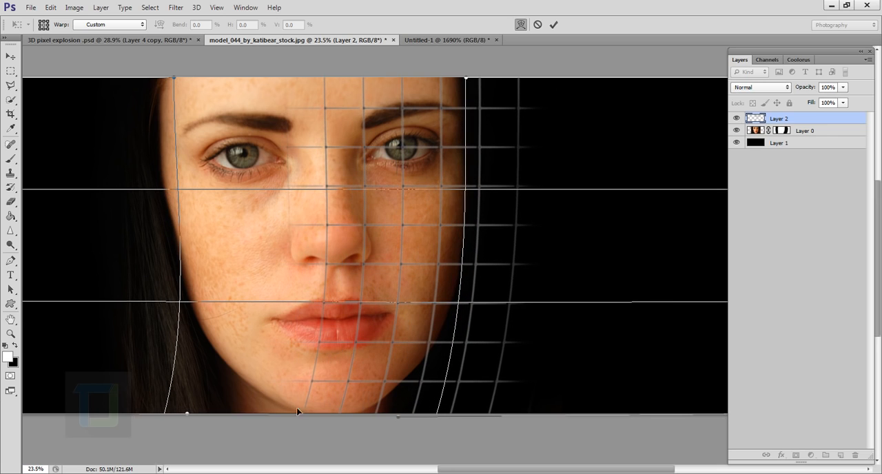
drag(306, 407, 331, 399)
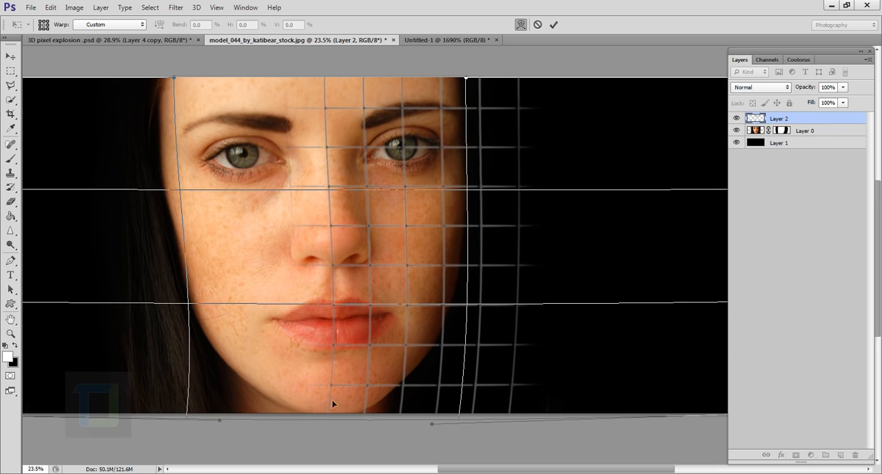
Step: Warp the grid's upper lines inward at the forehead and bend the lines beside the nose to follow the face
drag(516, 121, 474, 110)
drag(300, 88, 343, 84)
drag(308, 233, 326, 237)
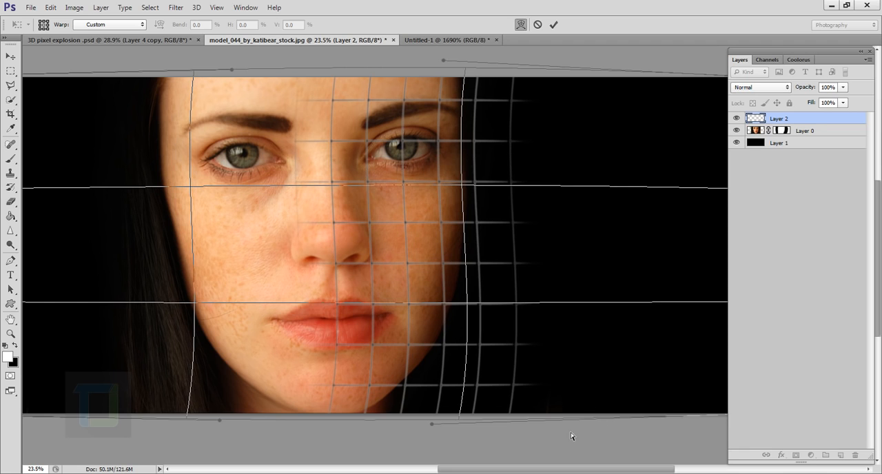
Step: Pull the bottom of the warp mesh inward so the outer grid lines curve along the right jawline
drag(540, 417, 424, 358)
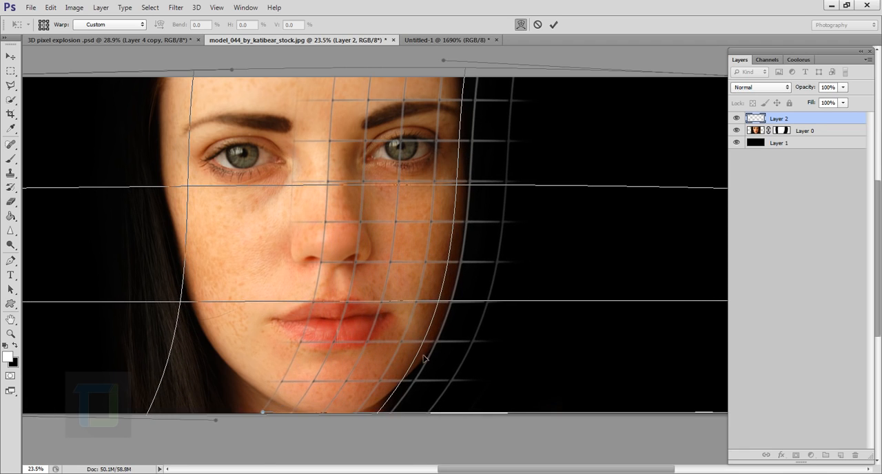
scroll(384, 420, up, 5)
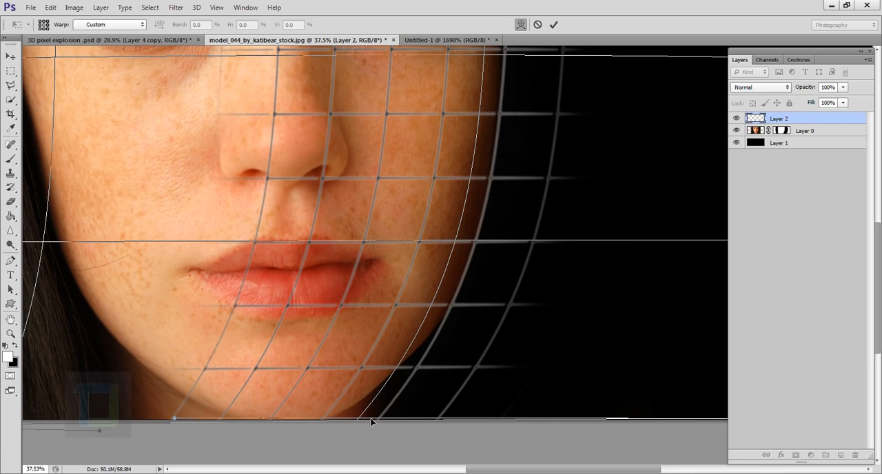
drag(371, 421, 376, 413)
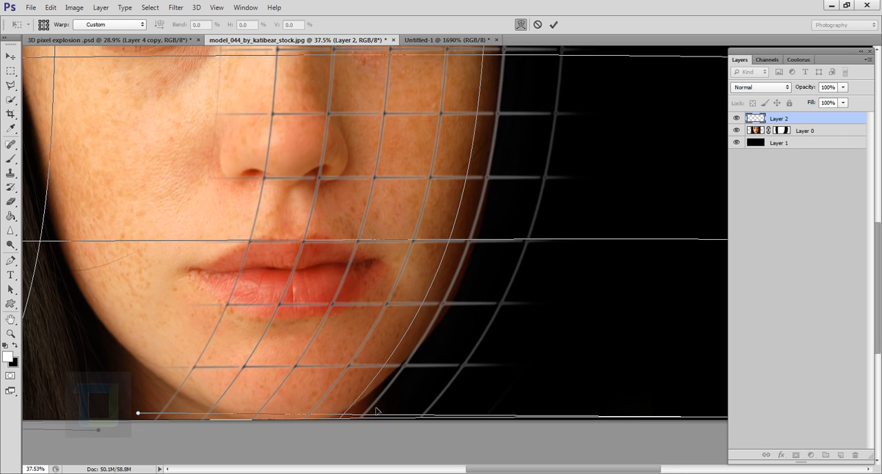
Step: Pull the lower and middle grid lines of the warp toward the right cheek and inward over the chin
scroll(376, 413, down, 5)
drag(434, 172, 422, 282)
drag(479, 165, 469, 160)
drag(418, 260, 418, 218)
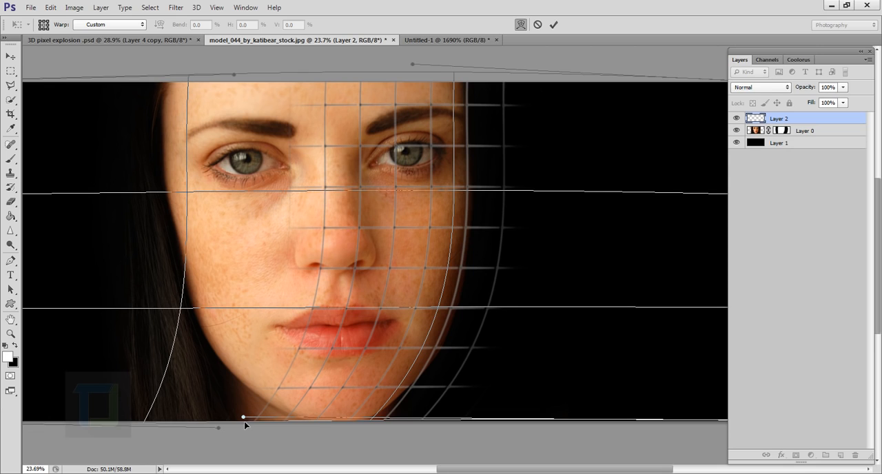
drag(264, 396, 301, 399)
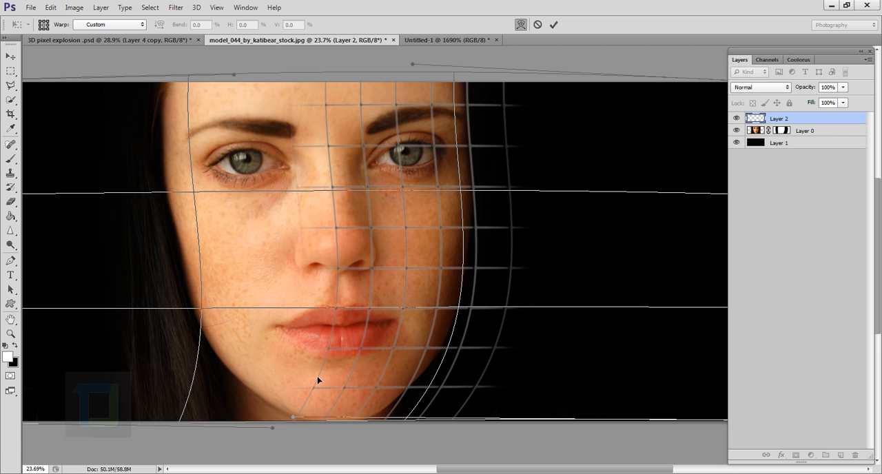
Step: Arch the grid's horizontal lines upward across the forehead and eyes, and refit the outer line to the right cheek
drag(318, 380, 338, 378)
drag(329, 132, 327, 112)
drag(337, 304, 345, 303)
drag(465, 292, 460, 300)
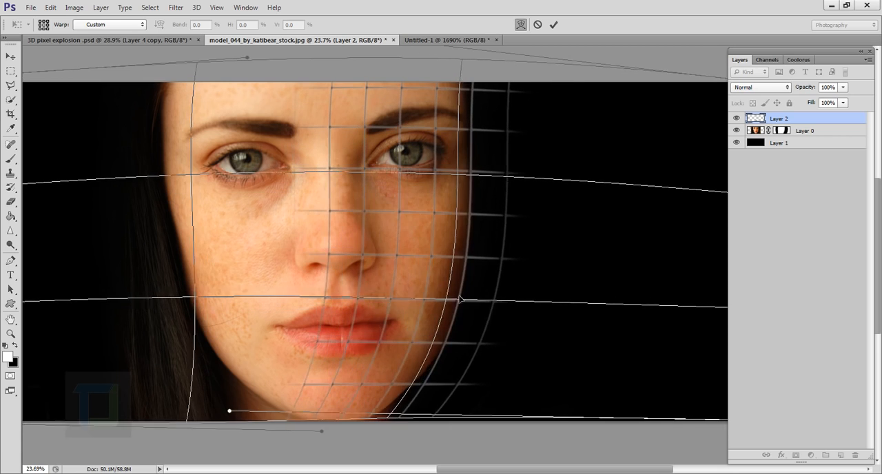
Step: Adjust the bottom of the warp so the grid lines follow the chin and right jaw, and apply the transformation
drag(390, 413, 377, 411)
drag(307, 415, 338, 423)
drag(346, 335, 349, 341)
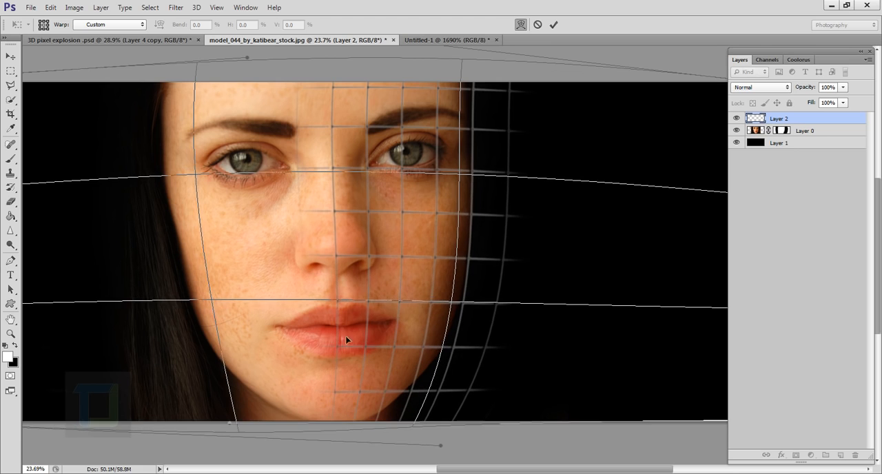
drag(434, 416, 412, 418)
drag(326, 424, 344, 416)
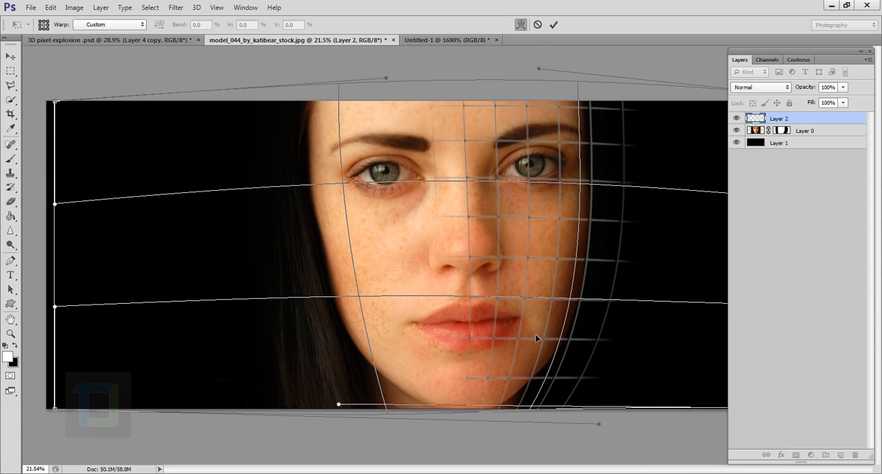
scroll(532, 317, up, 1)
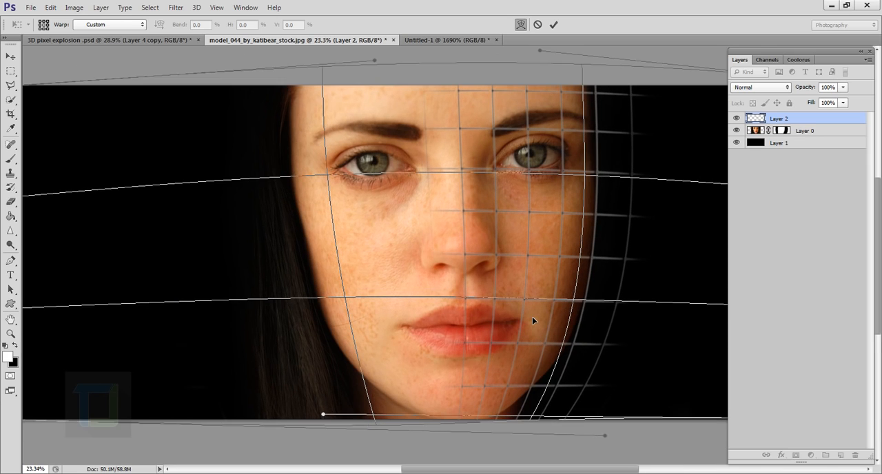
click(552, 26)
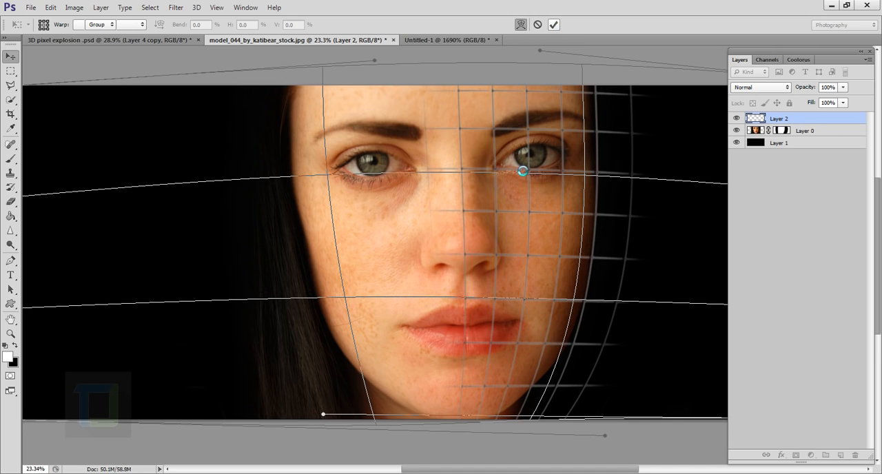
Step: Erase the grid lines outside the face's right edge beside the forehead and eye, using a 200 px eraser
scroll(562, 159, down, 5)
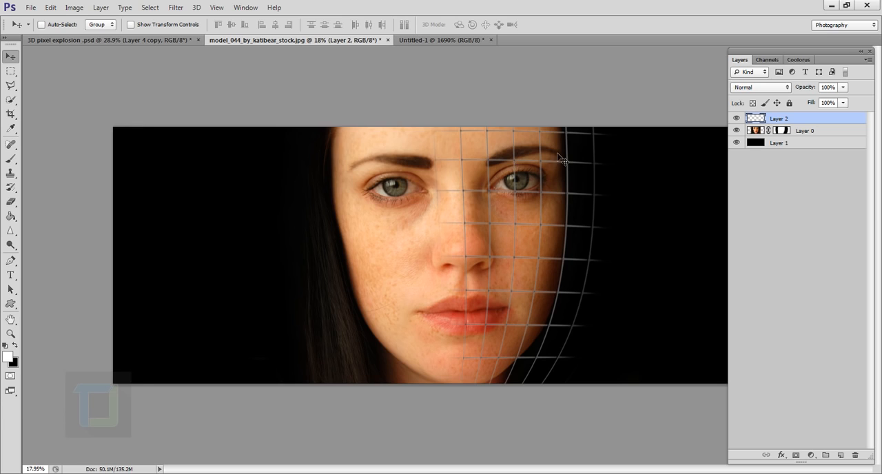
scroll(549, 198, up, 5)
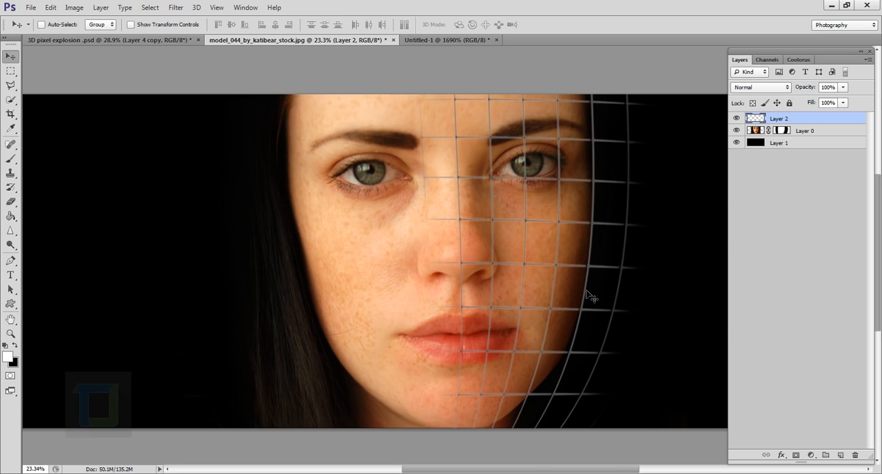
click(12, 203)
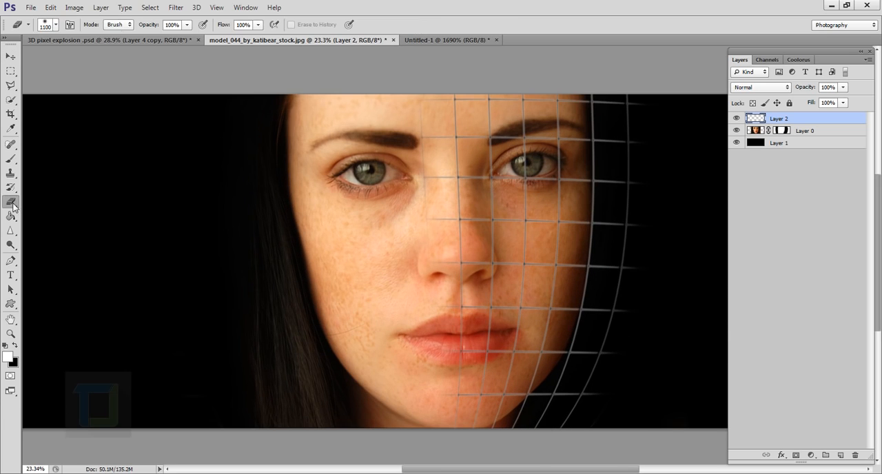
key(bracketleft)
key(bracketleft)
key(bracketleft)
key(bracketleft)
key(bracketleft)
key(bracketleft)
key(bracketleft)
key(bracketleft)
key(bracketleft)
mouse_move(629, 119)
mouse_down()
mouse_move(630, 175)
mouse_move(638, 104)
mouse_move(638, 170)
mouse_move(622, 143)
mouse_move(622, 153)
mouse_move(619, 110)
mouse_up()
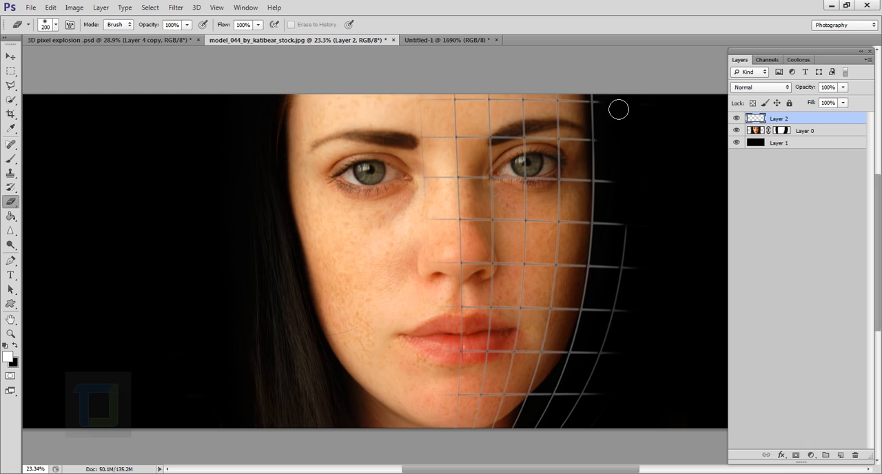
mouse_move(624, 196)
mouse_down()
mouse_move(633, 303)
mouse_move(633, 234)
mouse_move(623, 222)
mouse_move(621, 273)
mouse_move(625, 222)
mouse_move(613, 290)
mouse_move(622, 190)
mouse_up()
Step: Erase the remaining grid lines and line ends outside the right cheek and jawline
mouse_move(634, 281)
mouse_down()
mouse_move(603, 395)
mouse_move(616, 326)
mouse_move(583, 432)
mouse_move(602, 366)
mouse_move(558, 434)
mouse_move(579, 398)
mouse_move(541, 440)
mouse_move(560, 411)
mouse_move(534, 429)
mouse_up()
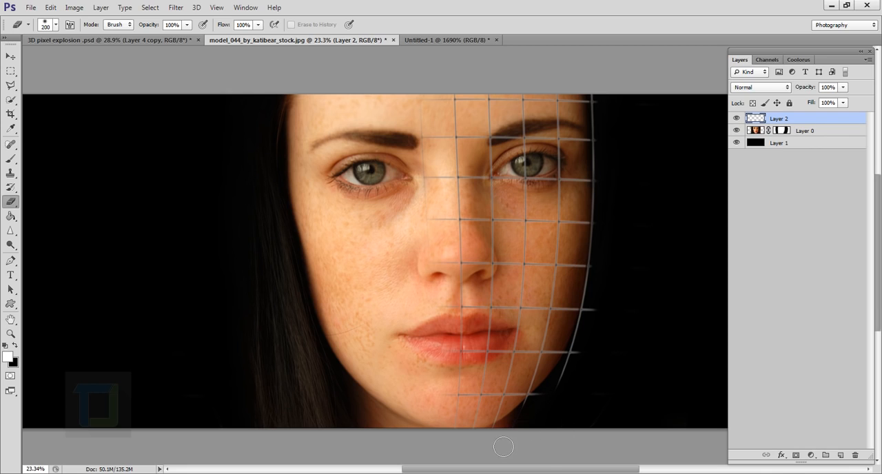
mouse_move(538, 423)
mouse_down()
mouse_move(585, 393)
mouse_move(576, 403)
mouse_move(590, 363)
mouse_move(546, 417)
mouse_up()
mouse_move(594, 357)
mouse_down()
mouse_move(608, 311)
mouse_move(605, 338)
mouse_move(648, 339)
mouse_up()
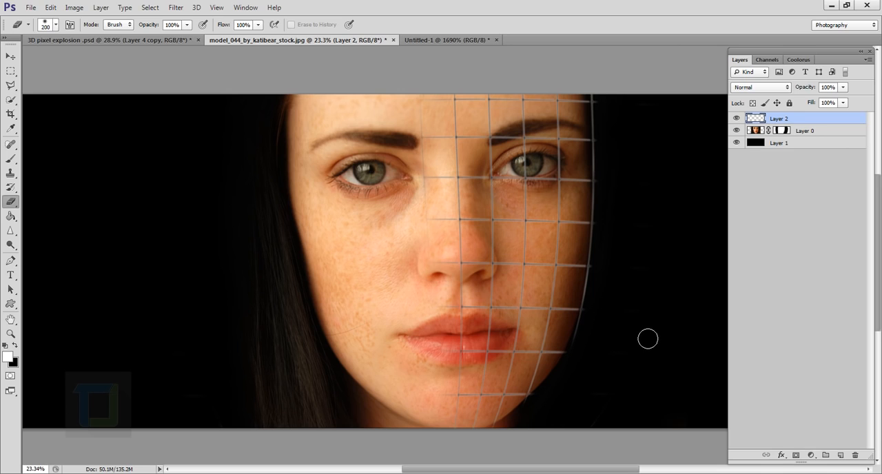
Step: Try to shift the trimmed grid layer over the face and check its fit
click(9, 58)
drag(461, 236, 500, 247)
scroll(488, 249, up, 1)
scroll(500, 247, down, 2)
key(e)
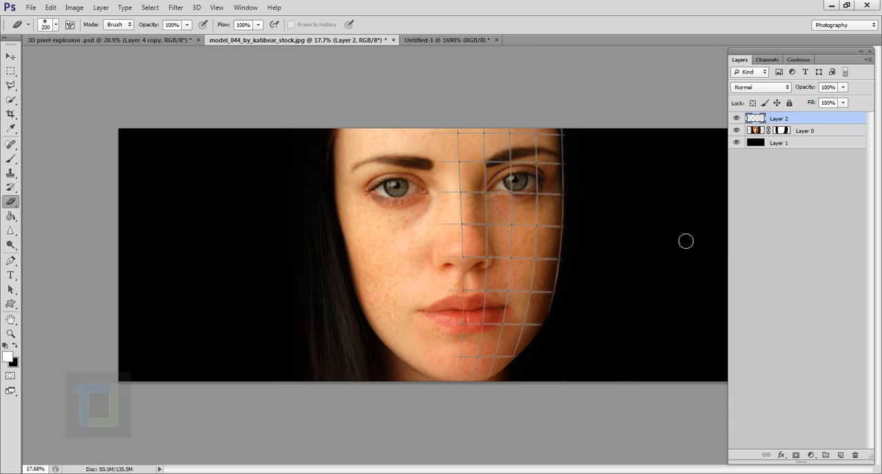
Step: Add a new layer above the grid layer and name it "black boxes"
scroll(623, 270, up, 1)
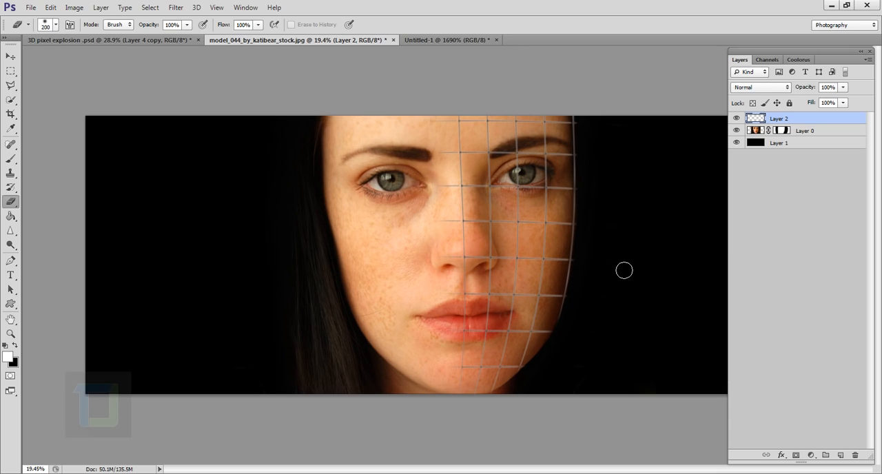
click(842, 456)
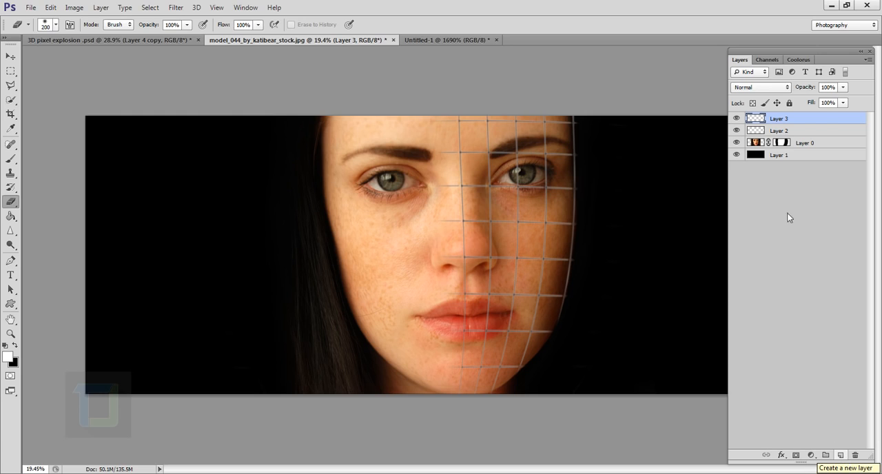
double_click(784, 120)
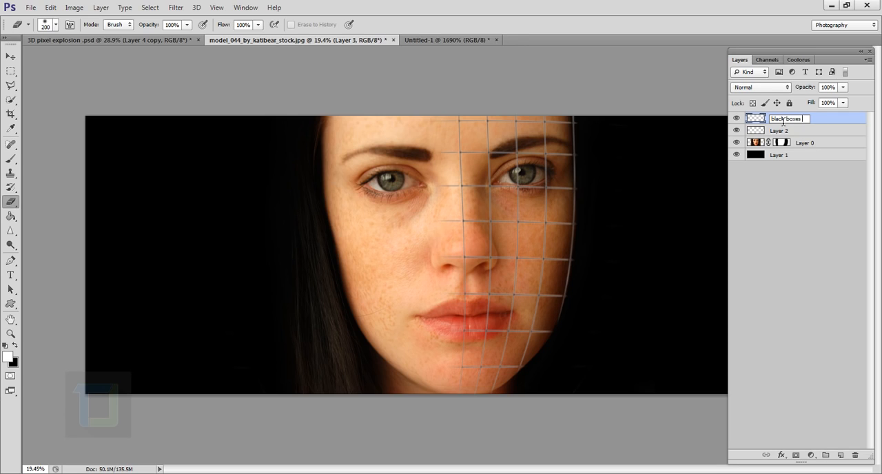
text(black boxes)
key(Return)
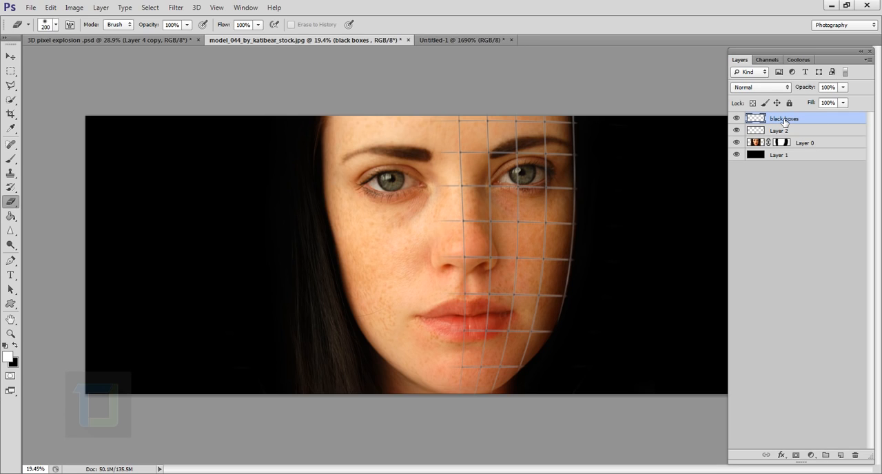
Step: Select the grid cell on the nose bridge, just below eye level, with the Polygonal Lasso tool
click(10, 86)
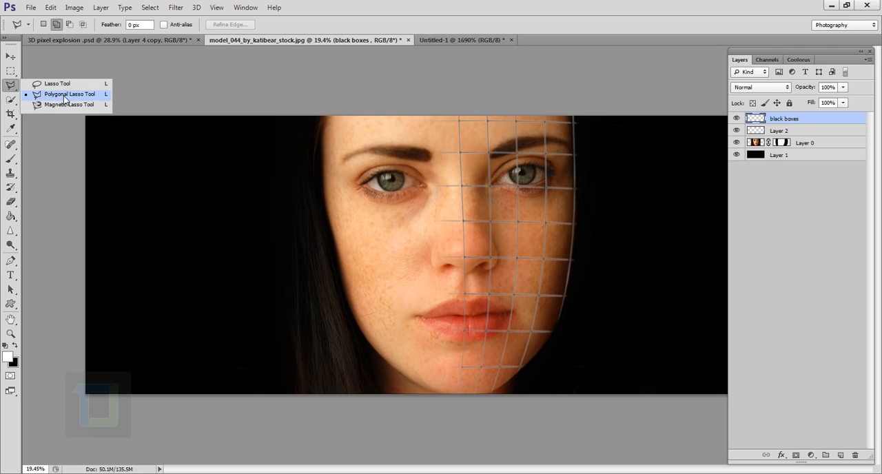
click(58, 100)
scroll(494, 184, up, 8)
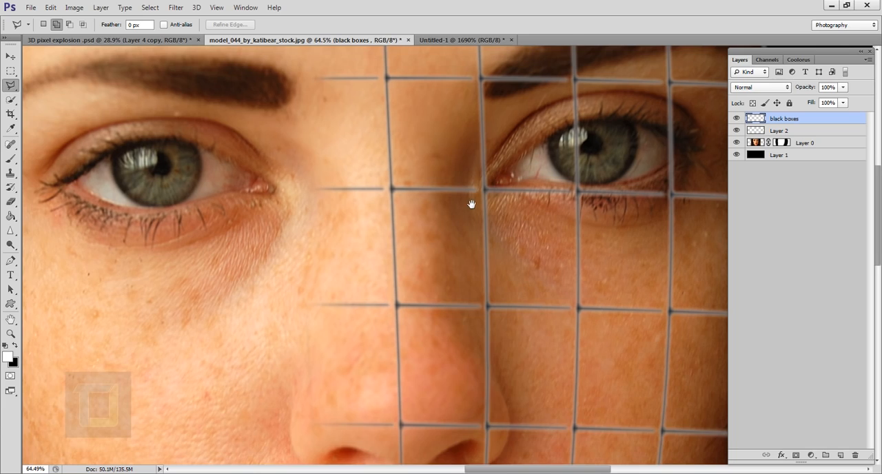
drag(471, 204, 458, 234)
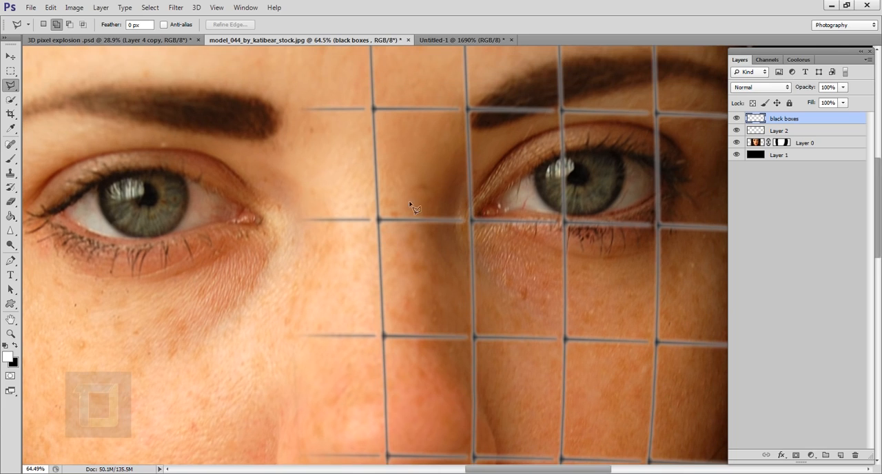
click(473, 222)
click(475, 338)
click(384, 337)
click(380, 221)
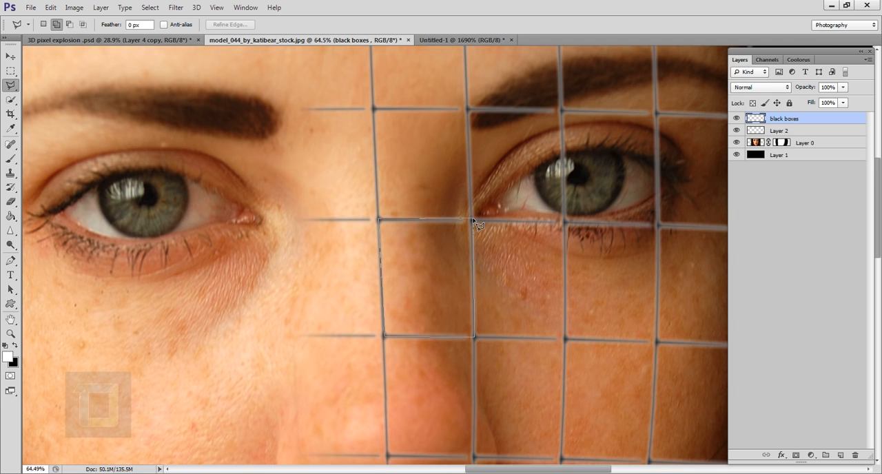
click(475, 221)
Step: Add a block of two vertically stacked grid cells on the right cheek to the selection
scroll(487, 294, down, 2)
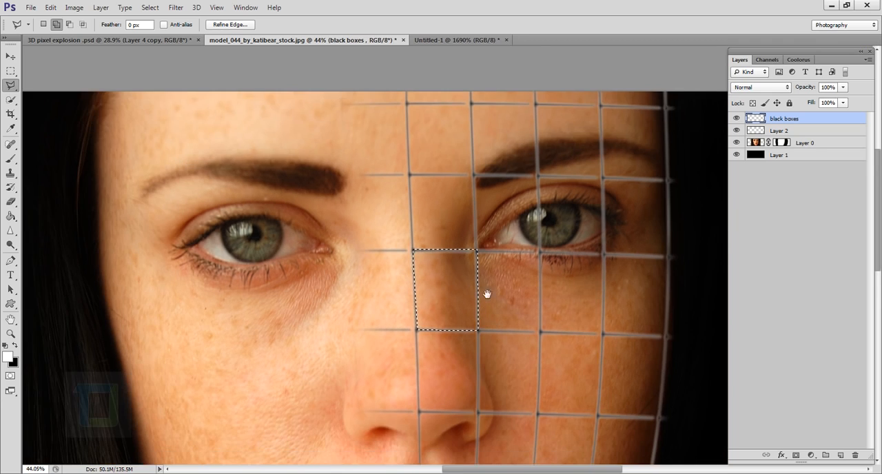
drag(495, 282, 414, 179)
scroll(443, 248, up, 1)
drag(474, 309, 462, 284)
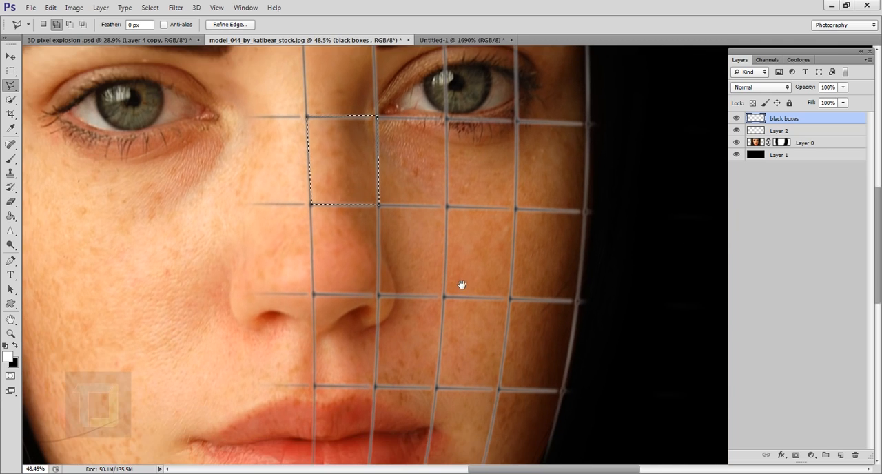
click(448, 208)
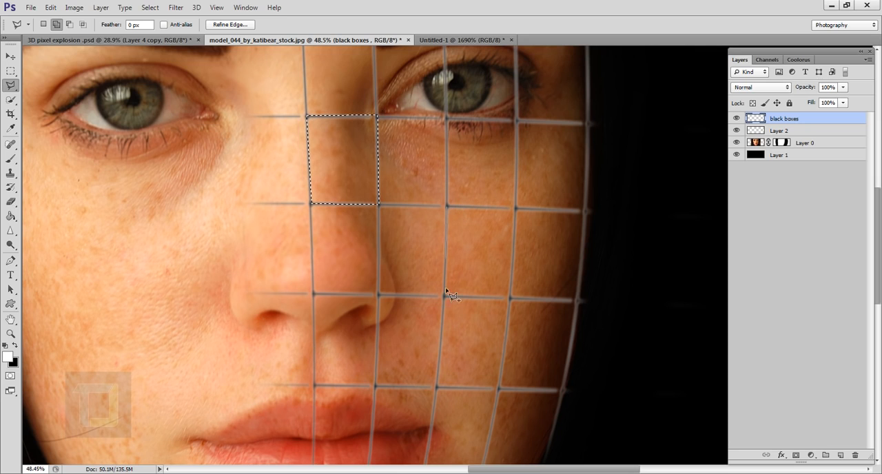
click(438, 387)
click(499, 390)
click(510, 299)
click(516, 207)
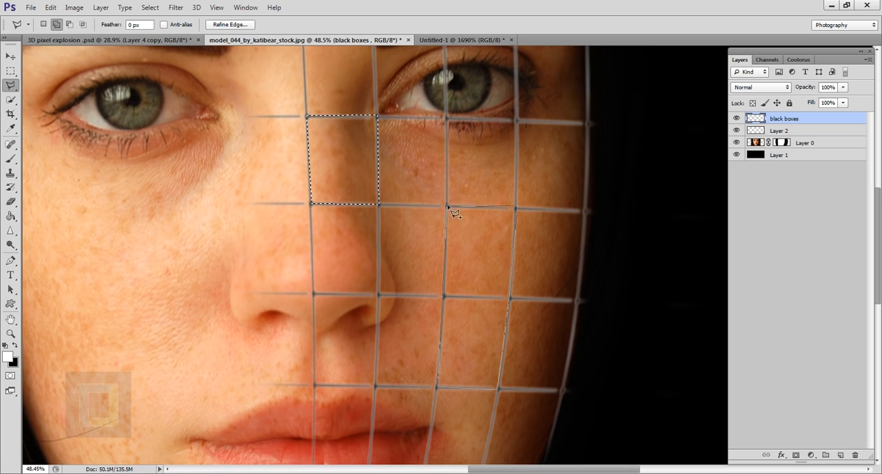
click(448, 205)
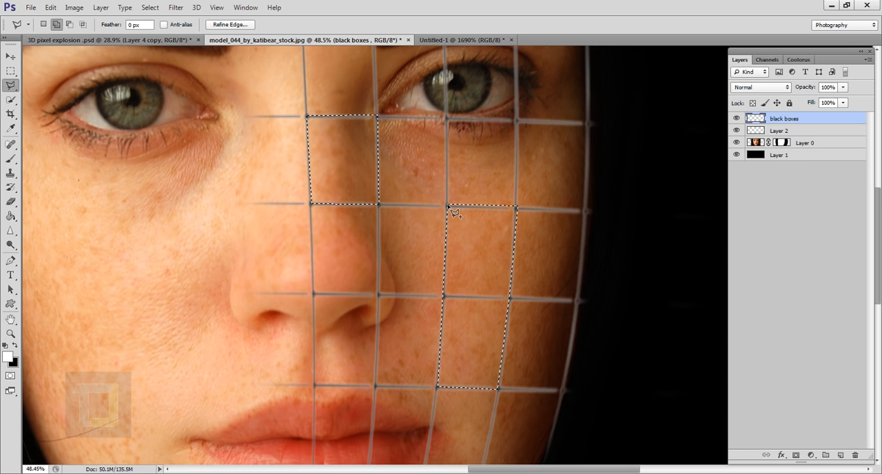
Step: Add the grid cell below the right half of the lower lip to the polygonal selection
scroll(484, 298, down, 3)
drag(434, 292, 414, 180)
scroll(439, 266, up, 3)
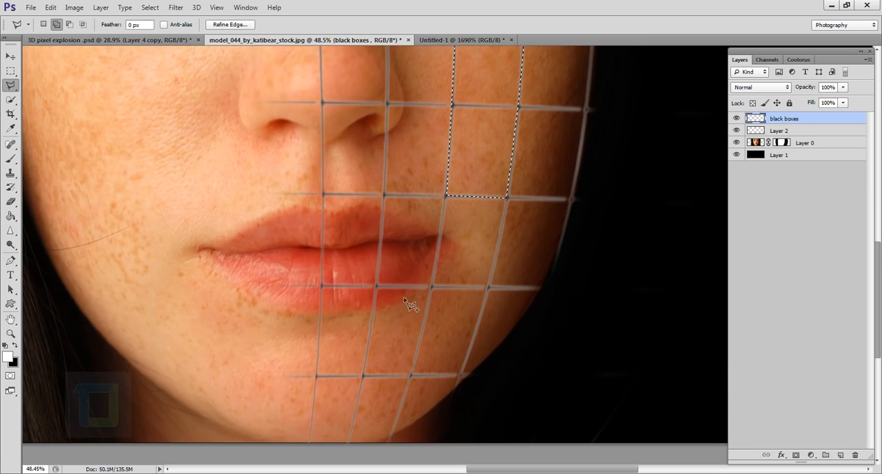
click(377, 286)
click(363, 376)
click(411, 376)
click(434, 286)
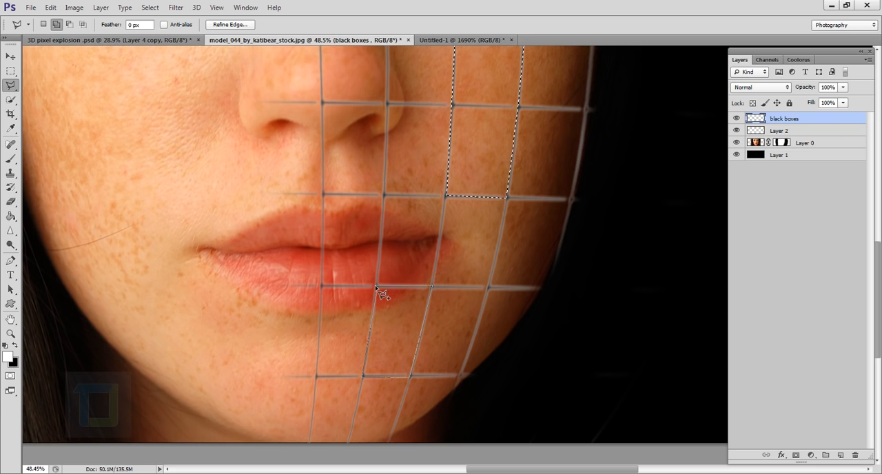
click(377, 286)
click(378, 286)
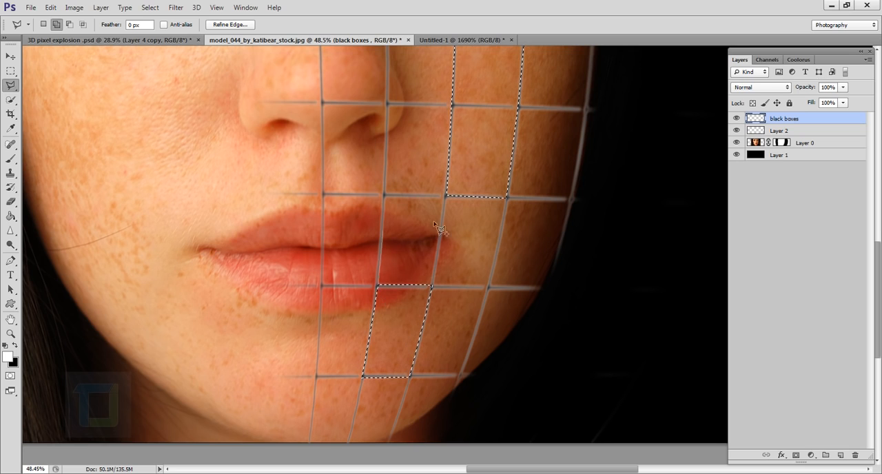
key(BackSpace)
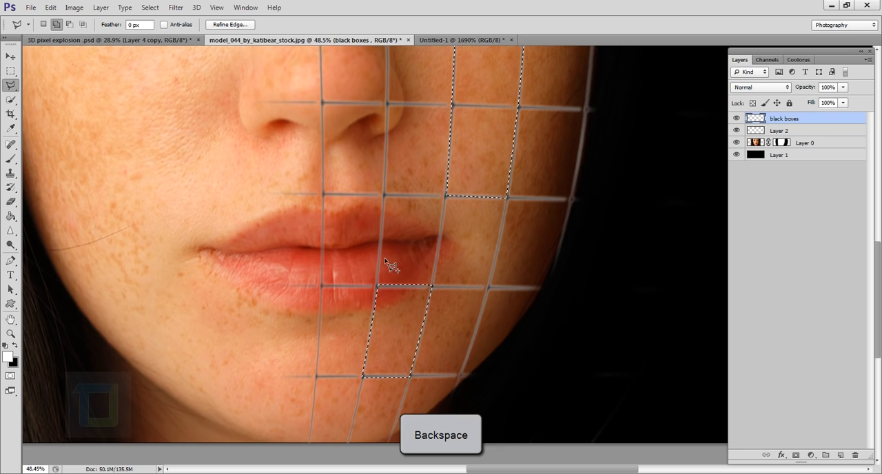
Step: Add the grid cell covering the middle of the right eyebrow to the polygonal selection
scroll(390, 264, down, 3)
drag(457, 123, 451, 317)
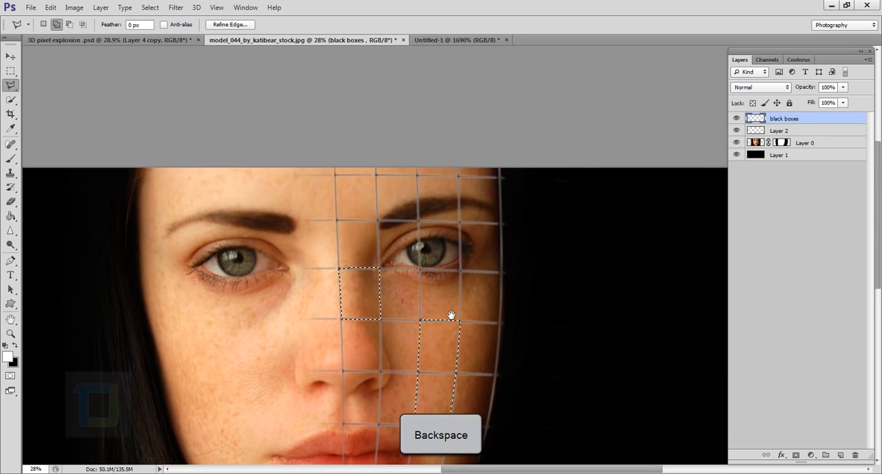
scroll(431, 239, up, 3)
drag(446, 209, 442, 227)
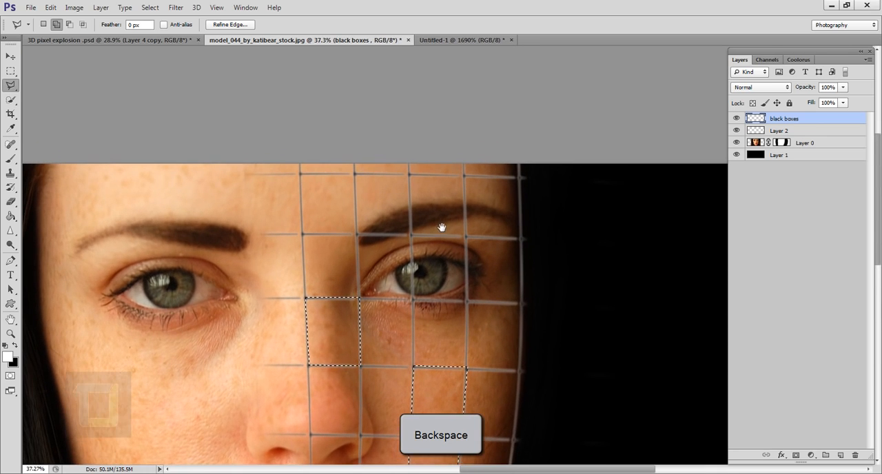
click(411, 177)
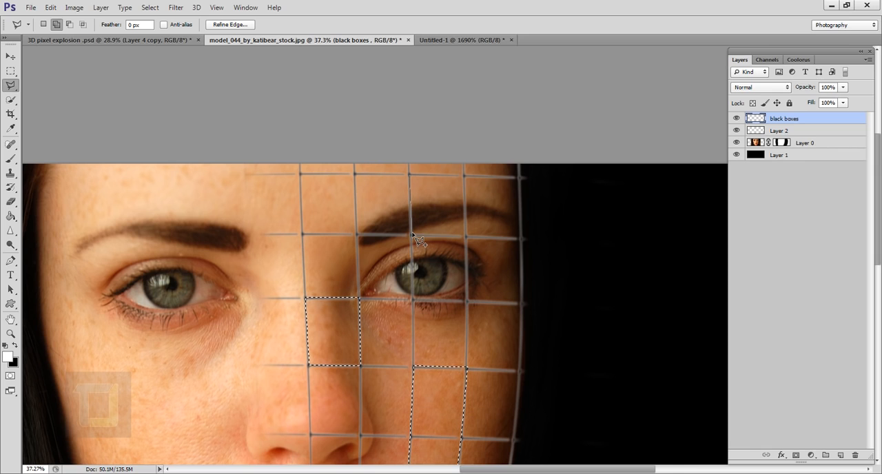
scroll(414, 237, up, 1)
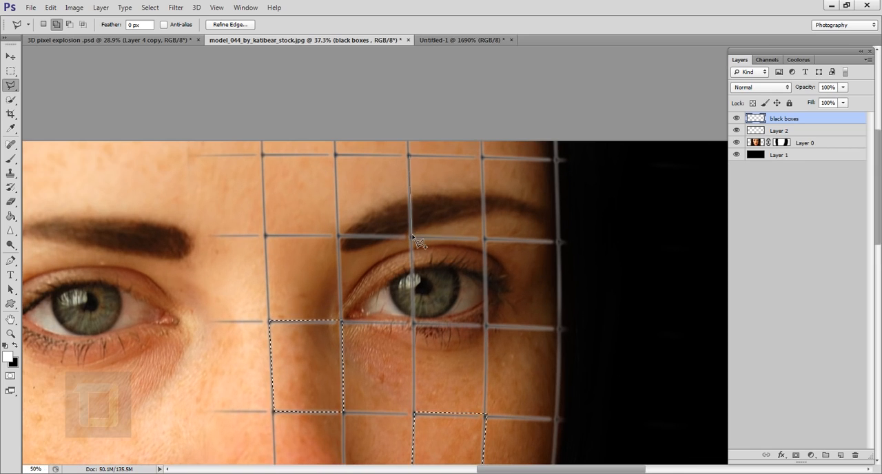
click(413, 237)
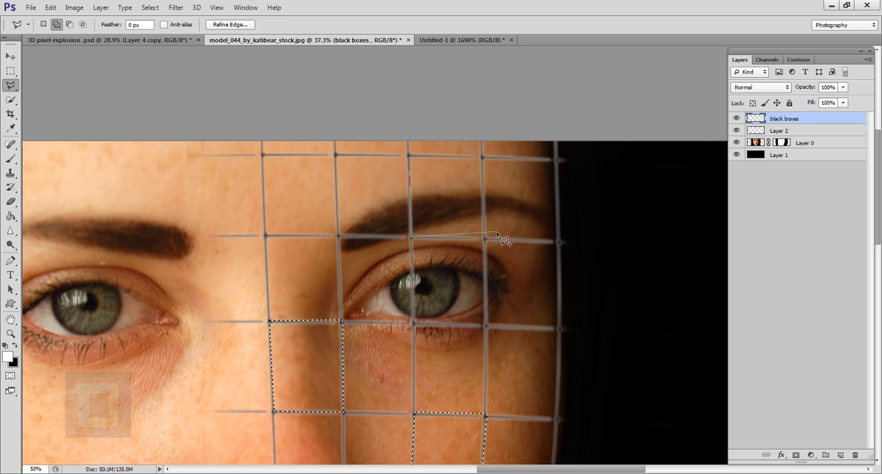
click(485, 240)
click(484, 156)
click(412, 157)
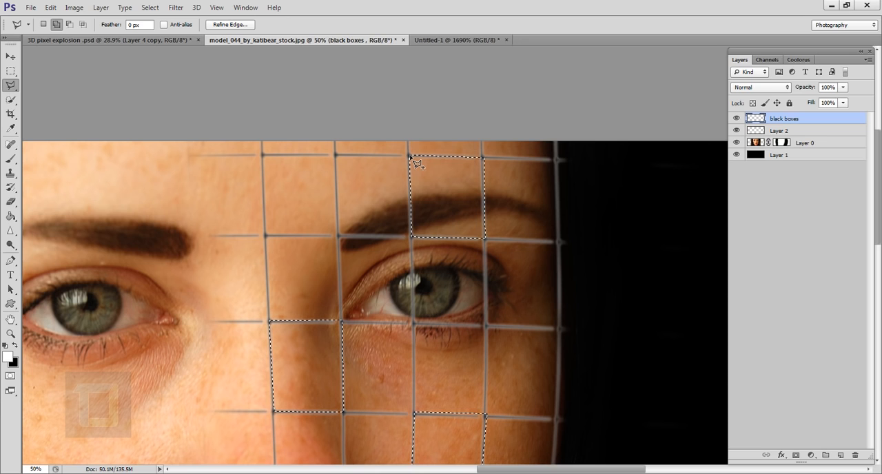
click(410, 156)
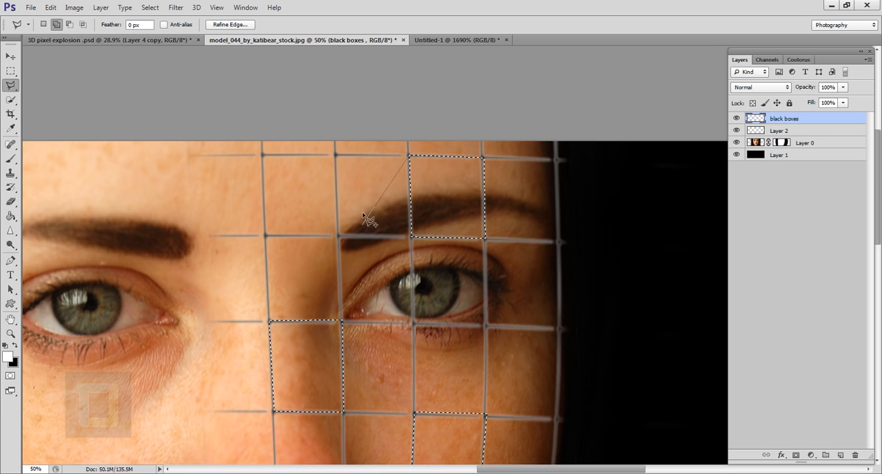
key(Escape)
Step: Add the partial grid cell at the right jawline, between mouth and chin, to the selection, following the face edge
drag(422, 372, 402, 228)
drag(411, 315, 387, 308)
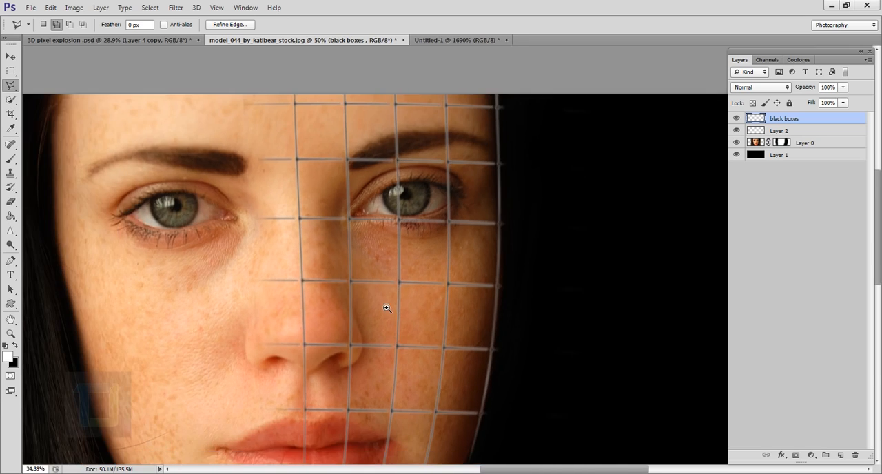
drag(413, 378, 382, 138)
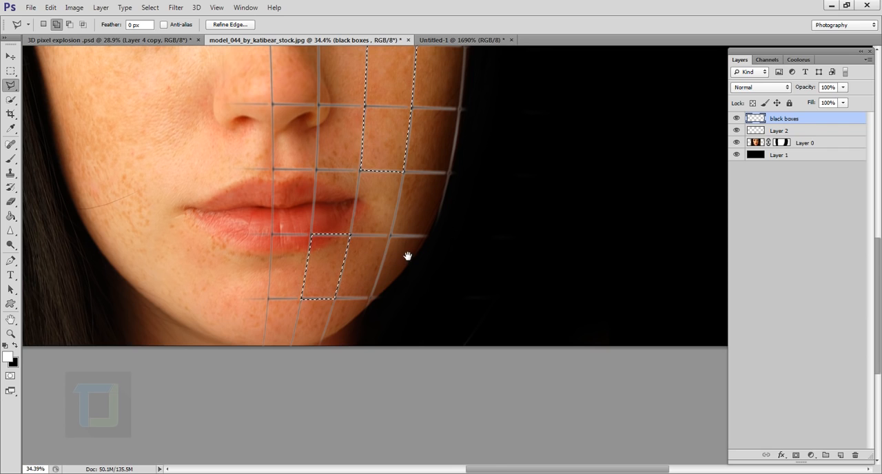
drag(399, 249, 414, 254)
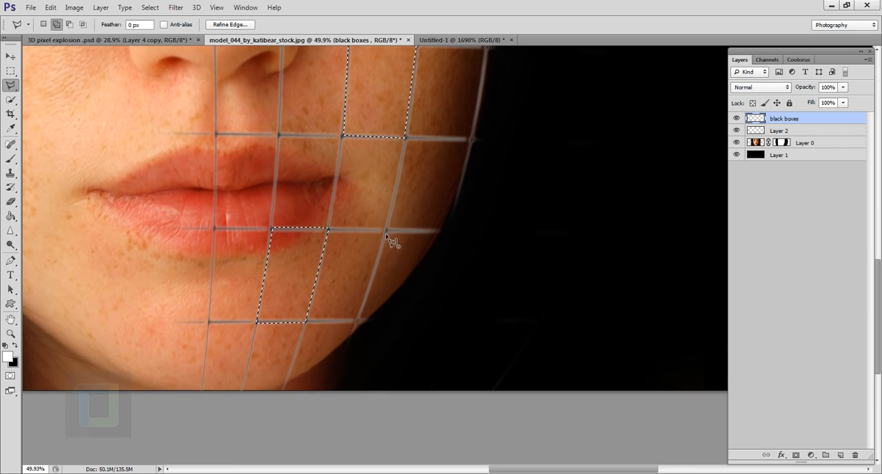
click(358, 320)
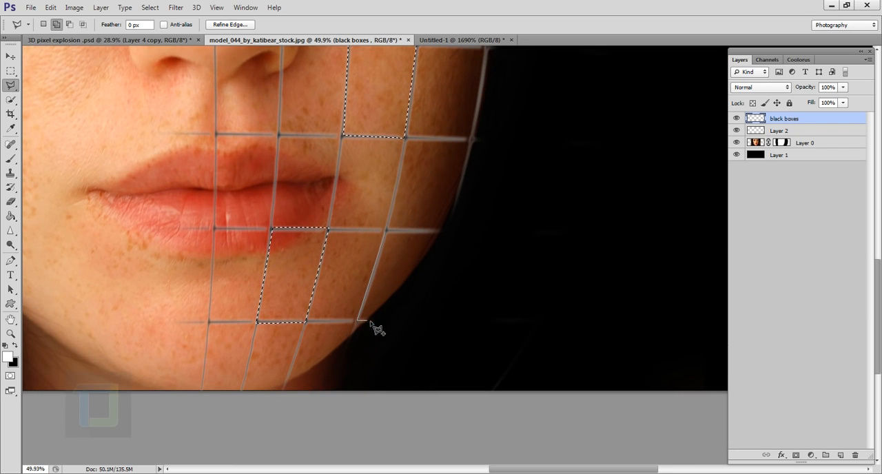
click(369, 322)
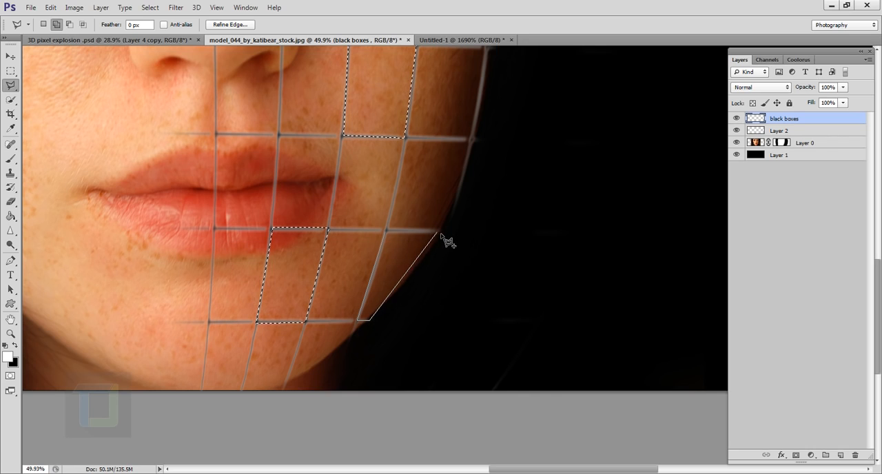
click(441, 233)
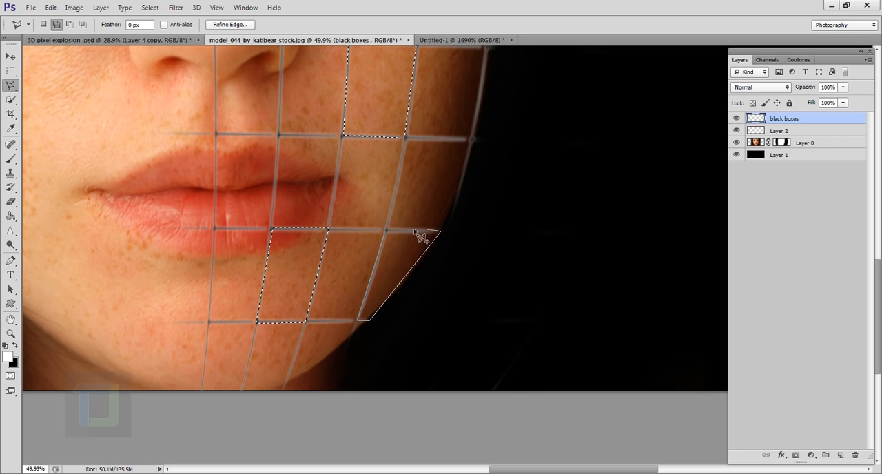
click(387, 231)
Step: Look over the gridded half of the face for further cells to add to the selection
key(space)
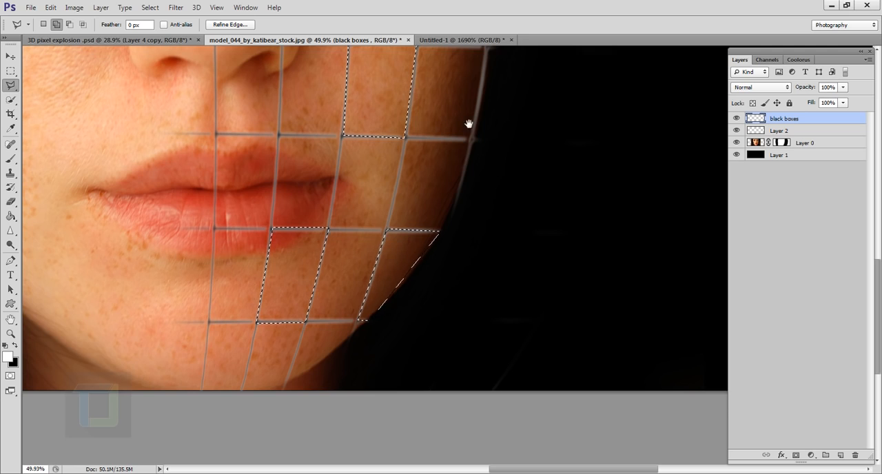
drag(468, 126, 404, 422)
drag(424, 240, 417, 315)
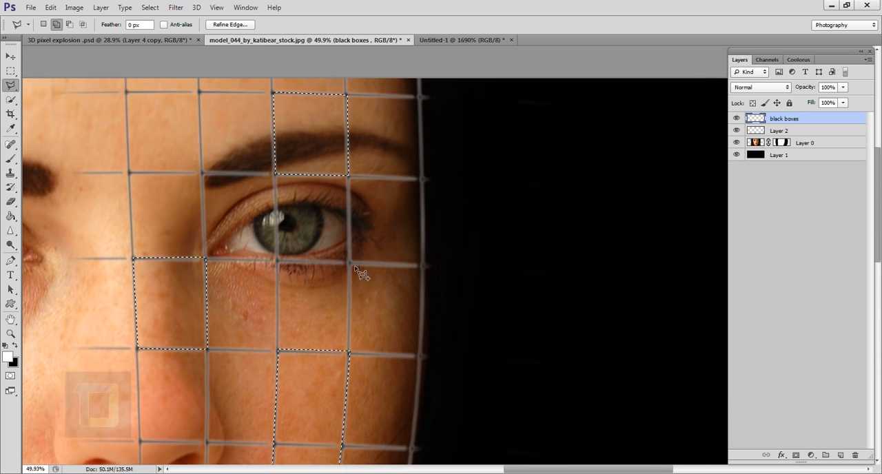
key(space)
drag(396, 348, 392, 138)
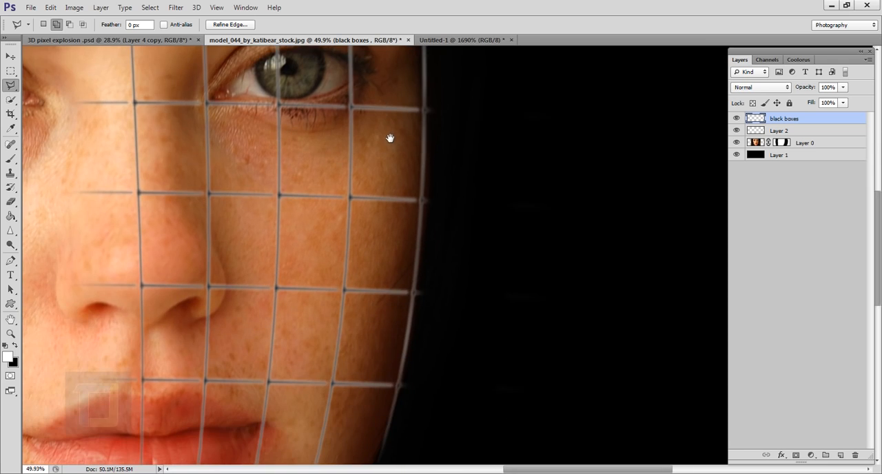
drag(384, 337, 384, 142)
drag(368, 265, 362, 380)
drag(371, 323, 372, 246)
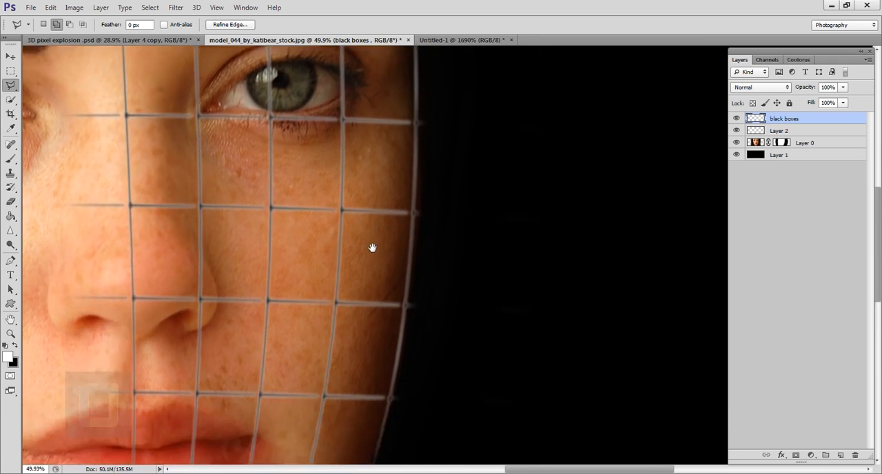
drag(375, 310, 382, 368)
scroll(382, 362, down, 5)
scroll(494, 245, up, 2)
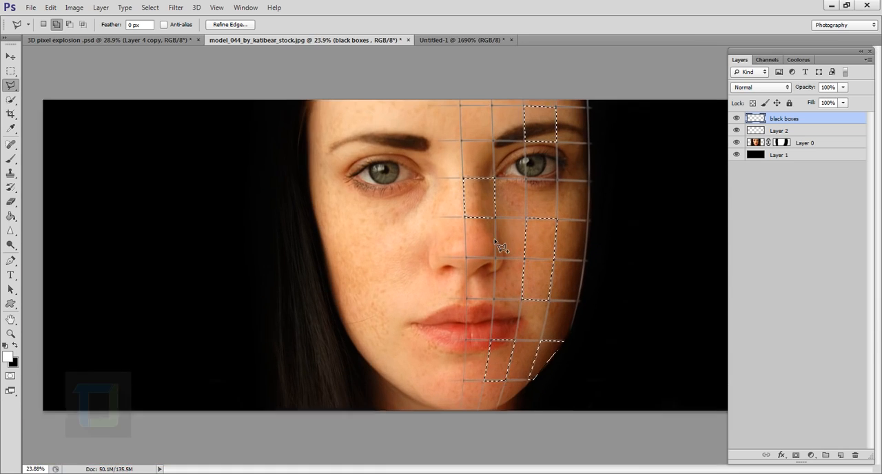
scroll(530, 161, up, 3)
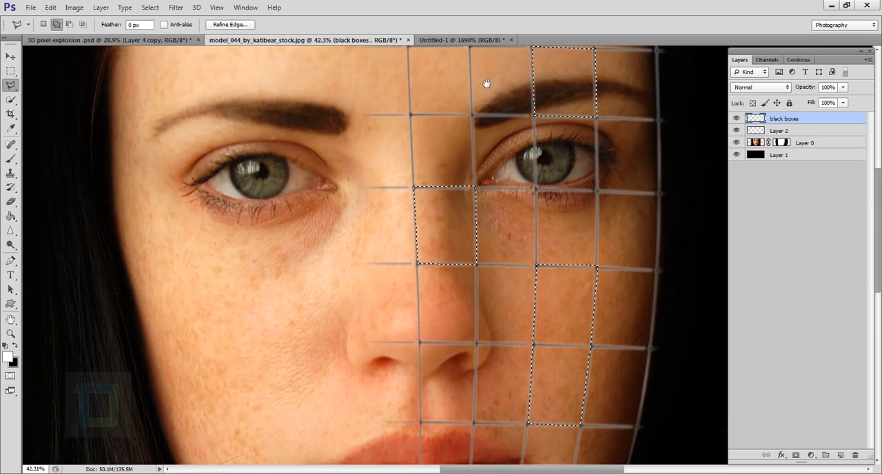
scroll(457, 241, down, 2)
scroll(453, 348, up, 2)
drag(453, 354, 390, 217)
scroll(389, 231, down, 2)
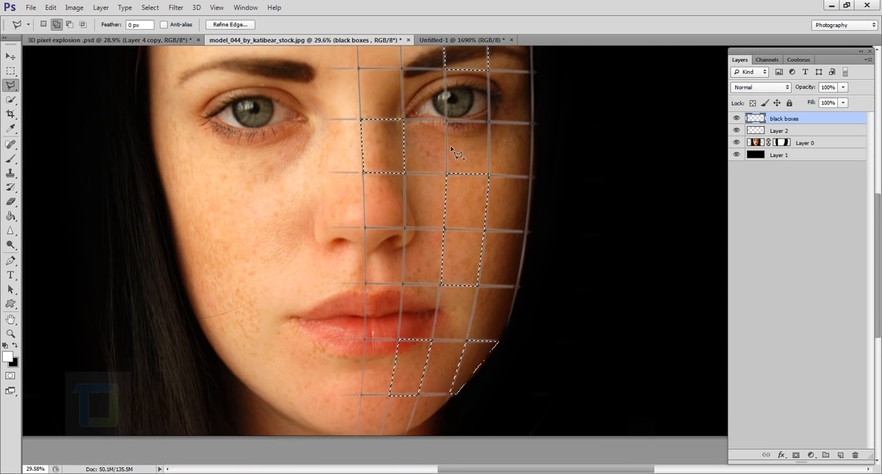
Step: Add the grid cell between the nose tip and the upper lip to the polygonal selection
scroll(317, 272, up, 1)
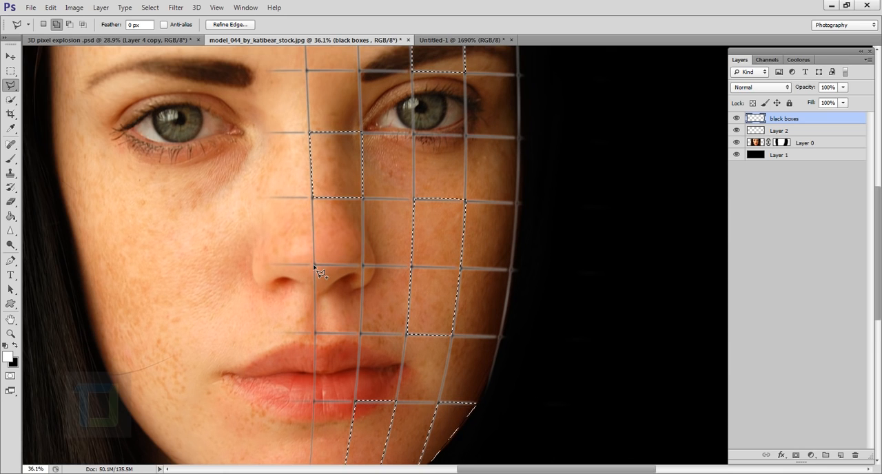
click(315, 269)
click(316, 335)
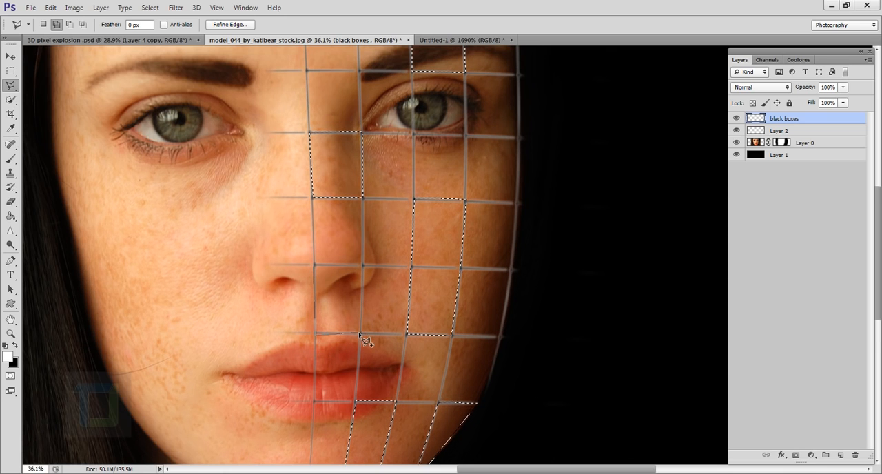
click(361, 334)
click(361, 265)
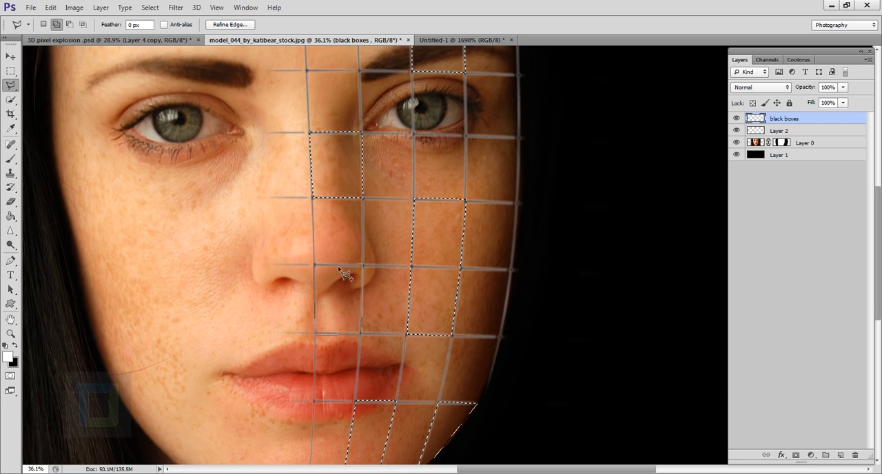
click(315, 268)
Step: Fill the selected cells with black on the "black boxes" layer and copy the same cells from Layer 0 to a new layer
scroll(489, 330, down, 3)
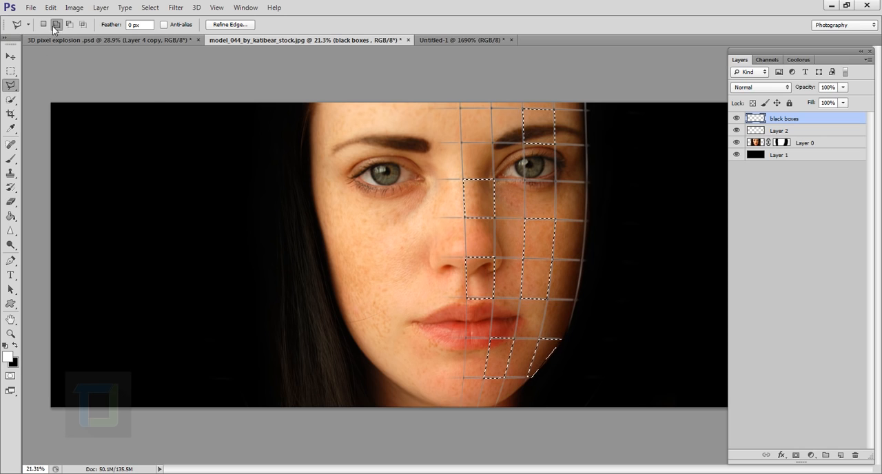
click(15, 346)
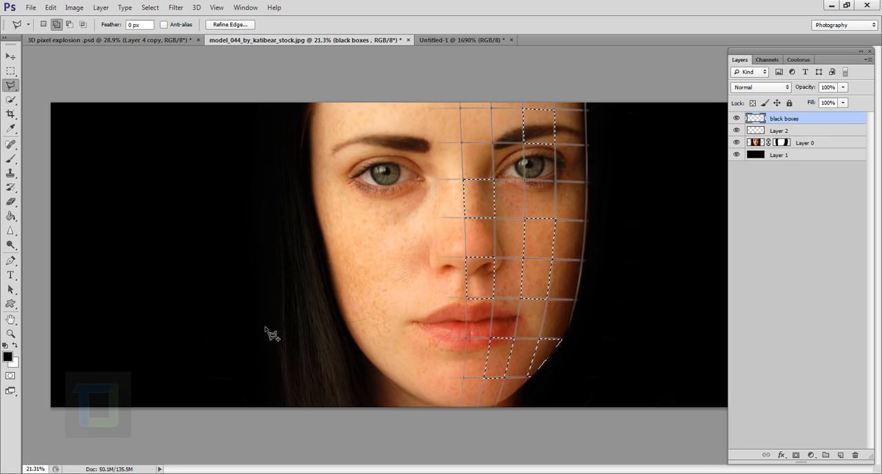
key(alt+BackSpace)
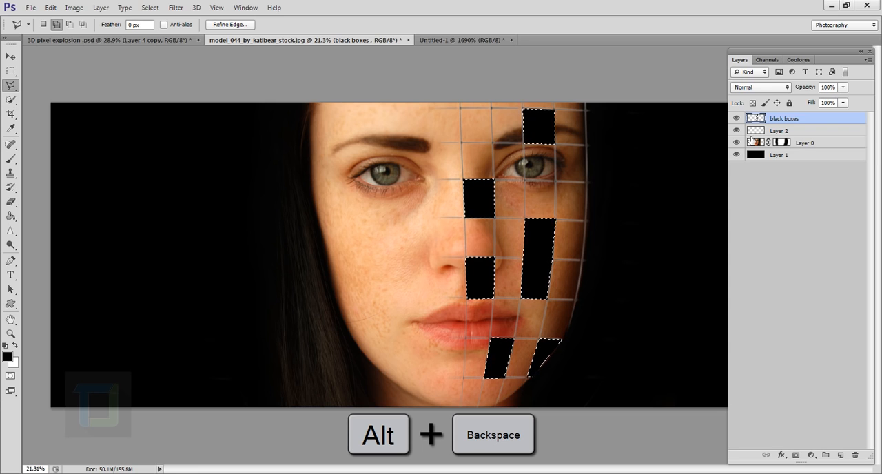
click(806, 143)
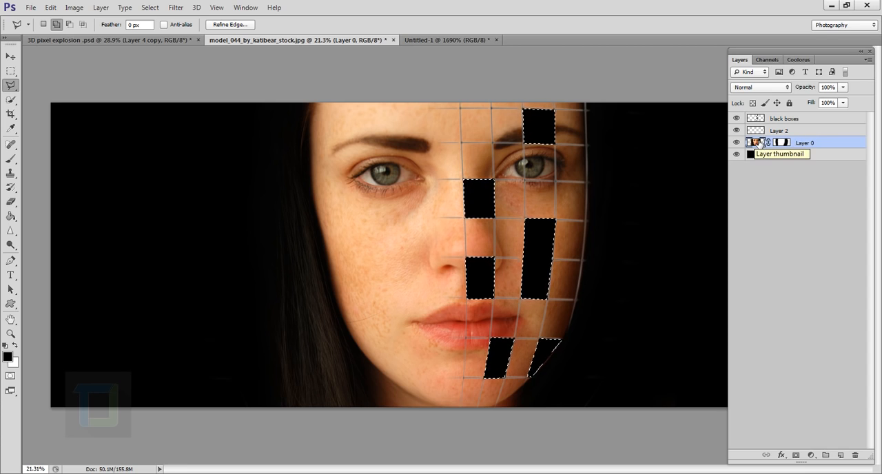
key(ctrl+j)
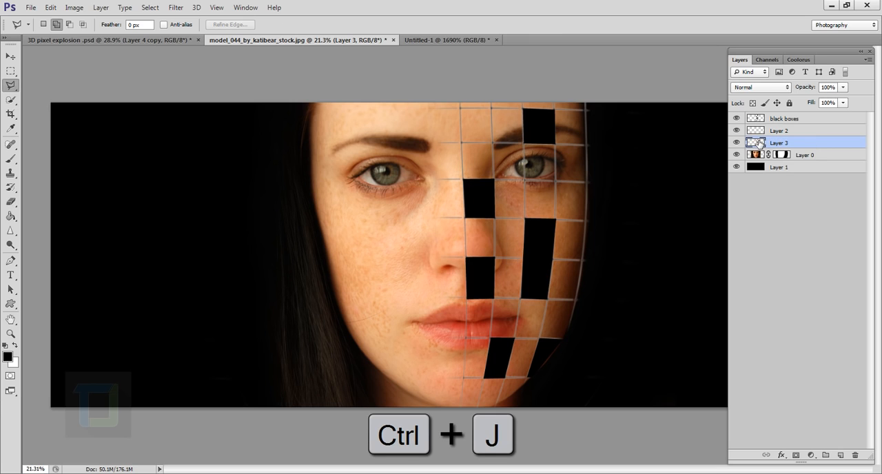
Step: Examine the copied face cells and the black boxes in isolation by toggling layer visibility, and show all layers again
drag(737, 131, 738, 114)
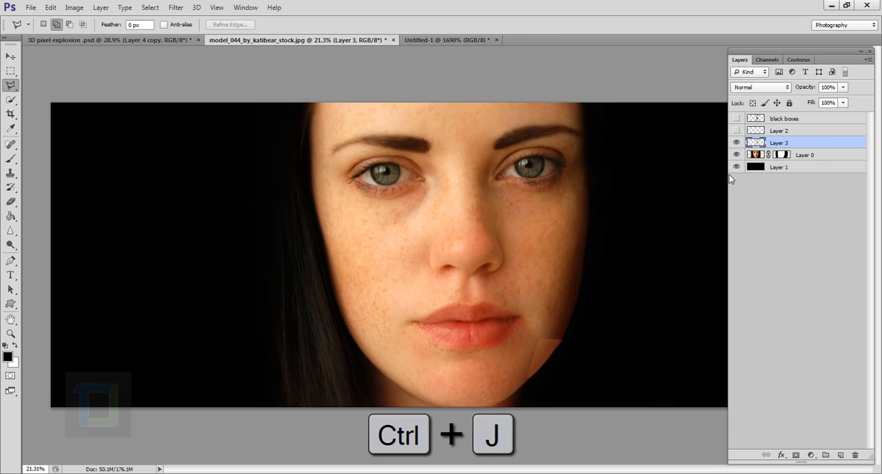
drag(738, 155, 741, 176)
click(736, 143)
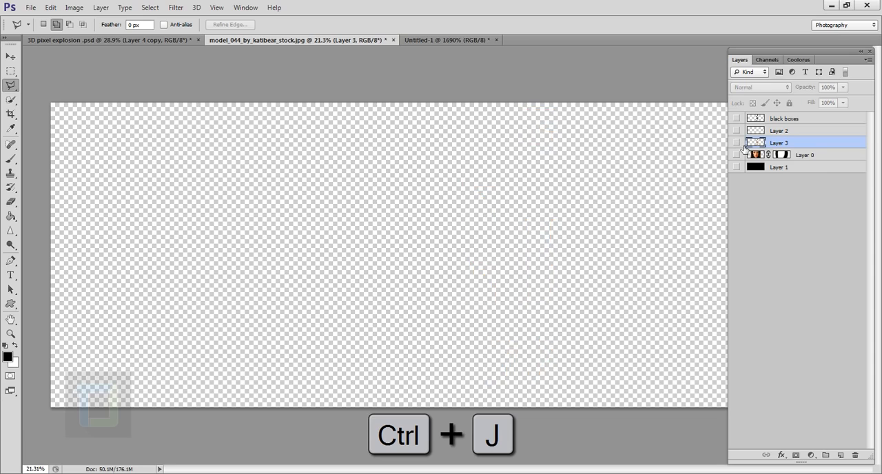
click(736, 143)
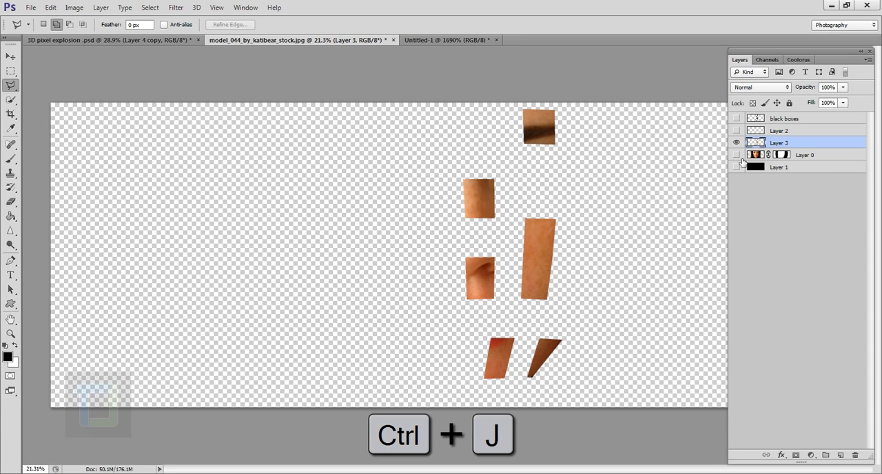
click(738, 119)
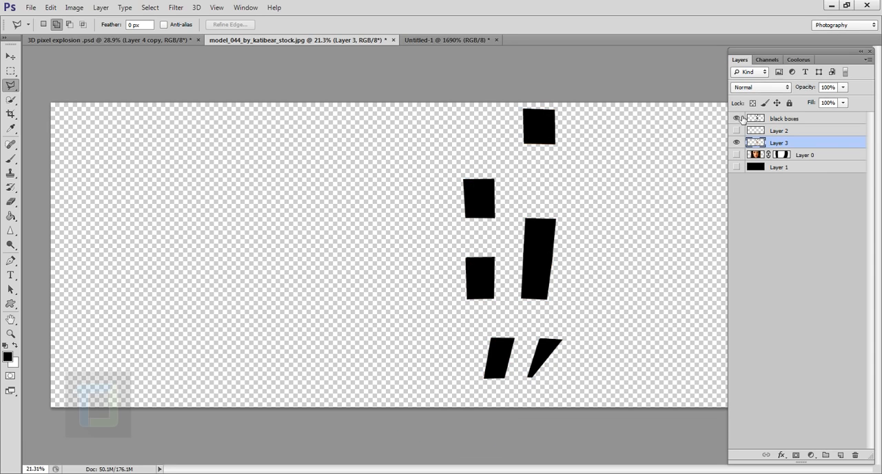
click(738, 118)
click(736, 154)
click(736, 167)
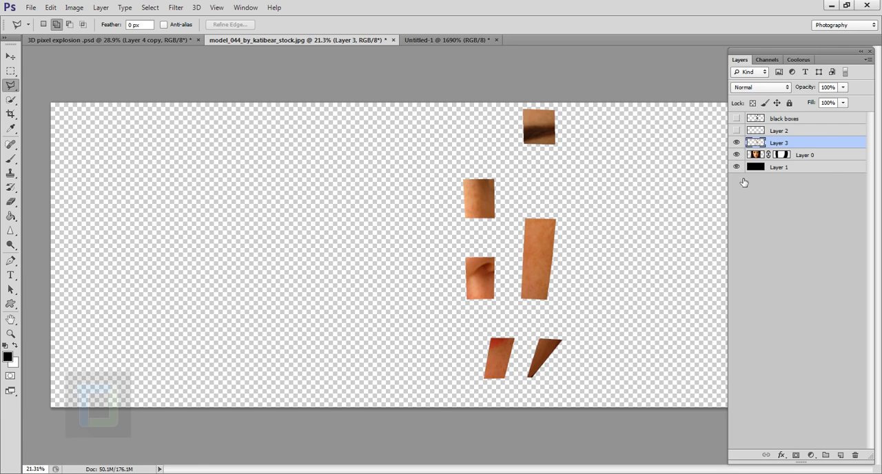
click(736, 130)
click(736, 119)
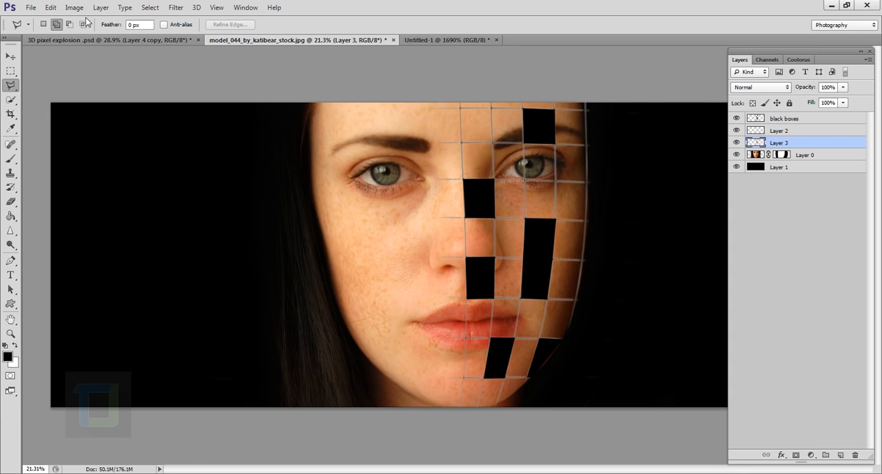
Step: Rename Layer 3 as "flying boxes" and move it above the "black boxes" layer
click(141, 6)
click(557, 4)
double_click(783, 145)
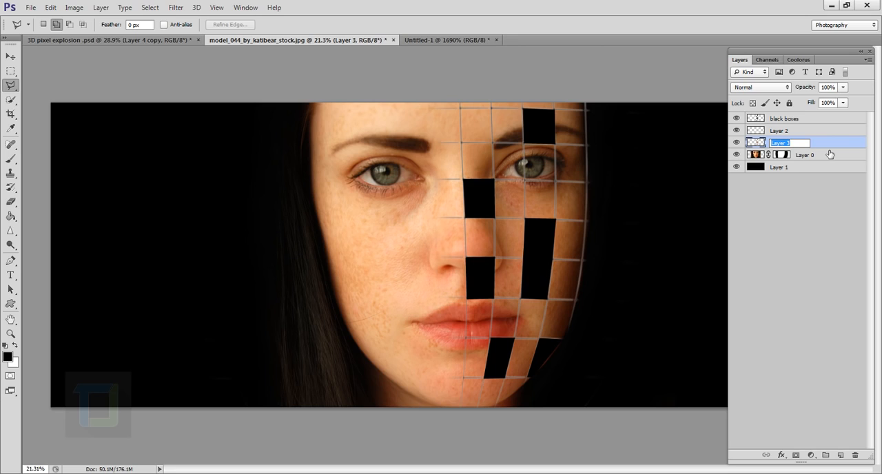
text(flying boes)
key(Return)
drag(819, 147, 816, 121)
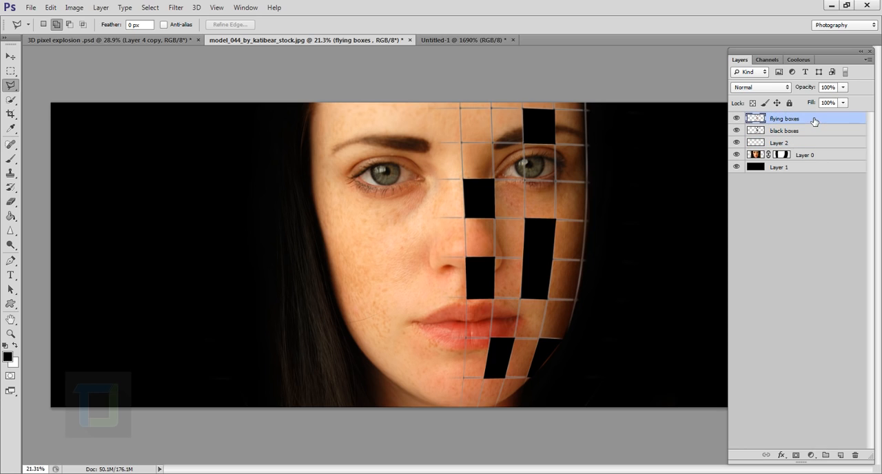
Step: Move the flying boxes' face pieces straight to the right, off their black cells and partly past the edge of the face
click(10, 58)
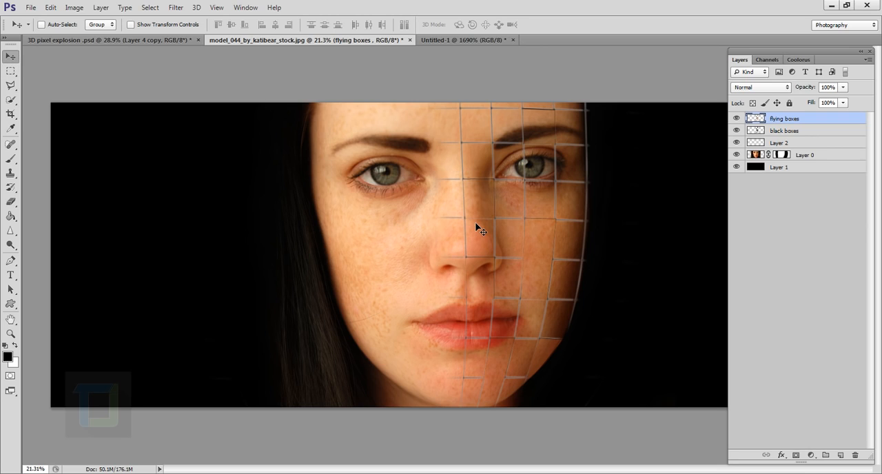
key(shift)
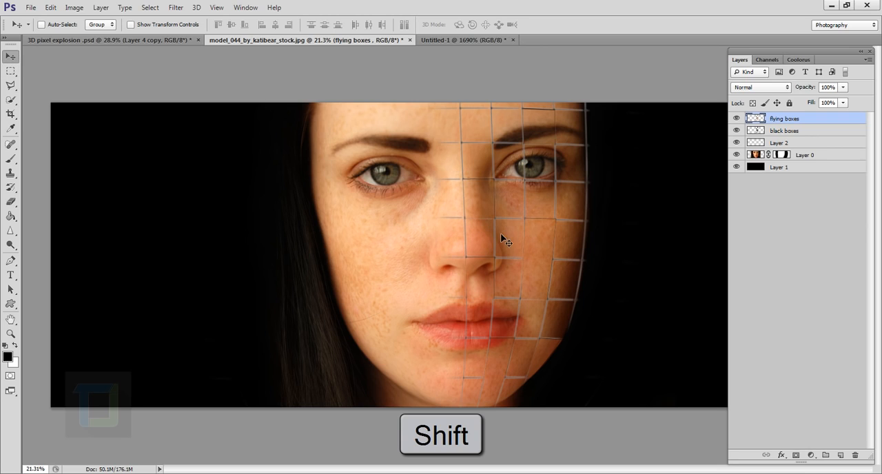
drag(505, 245, 584, 247)
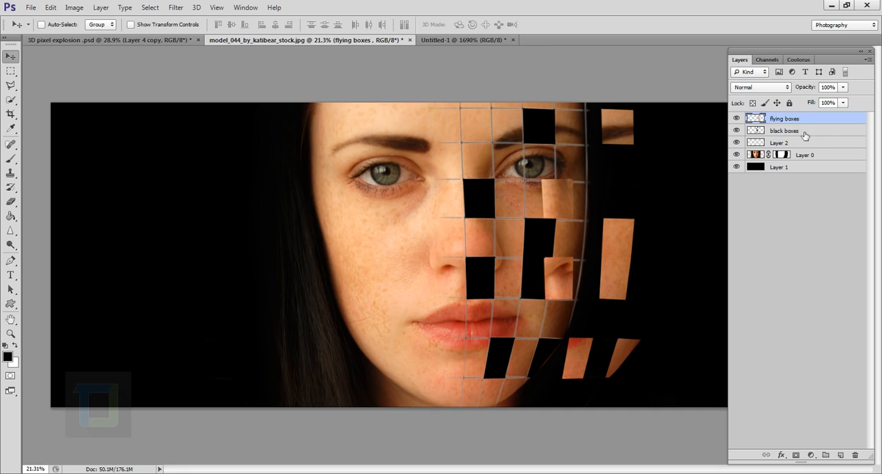
Step: With "flying boxes" hidden, add Bevel & Emboss to "black boxes" with depth 399%, size 32 px, angle -13° and altitude 42°
click(782, 133)
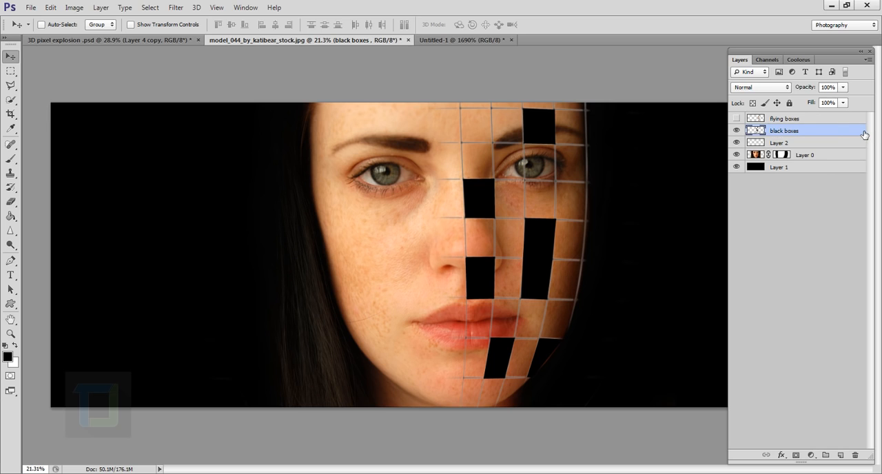
double_click(865, 135)
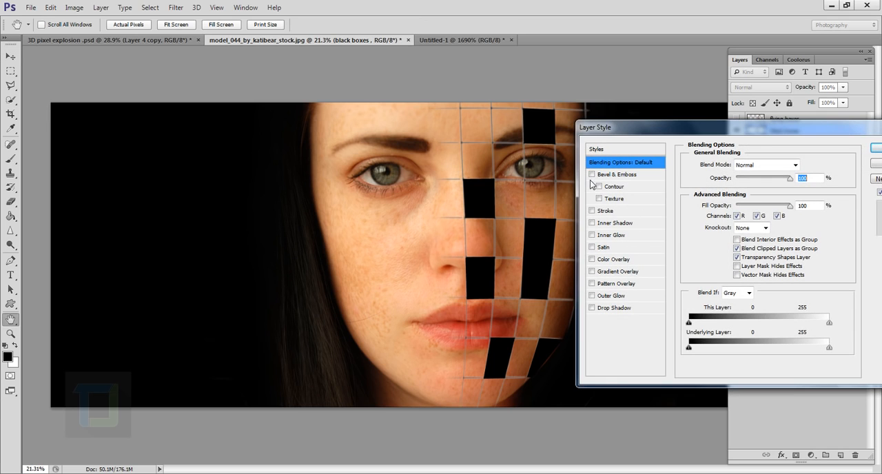
click(592, 175)
click(626, 175)
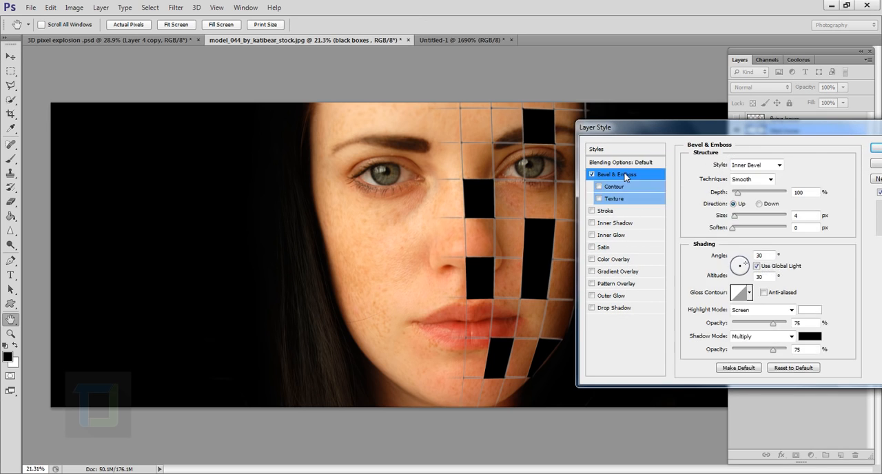
mouse_move(735, 218)
mouse_down()
mouse_move(749, 219)
mouse_move(741, 197)
mouse_move(755, 198)
mouse_move(743, 220)
mouse_up()
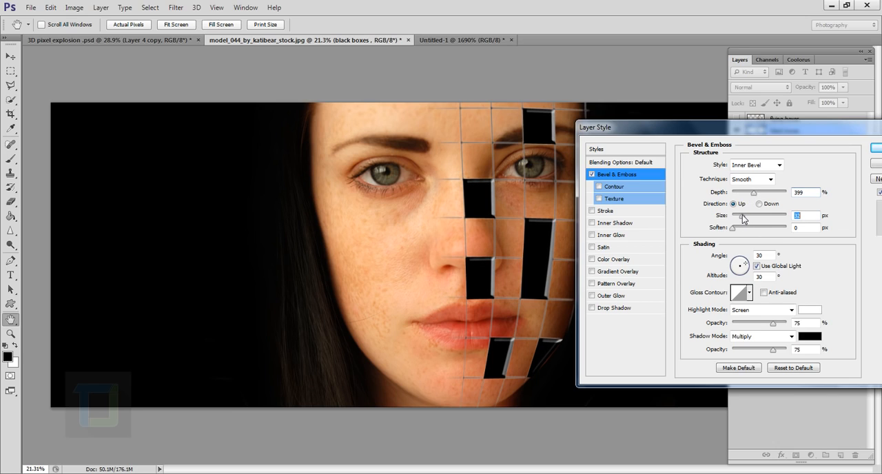
mouse_move(747, 269)
mouse_down()
mouse_move(736, 269)
mouse_move(746, 271)
mouse_up()
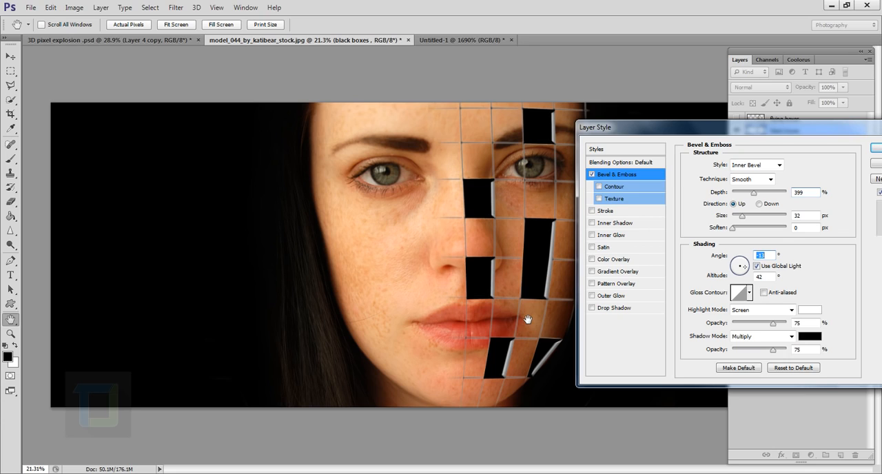
Step: Enable Contour on the black boxes' bevel with a range of about 88%, apply the style and inspect the edges up close
click(600, 187)
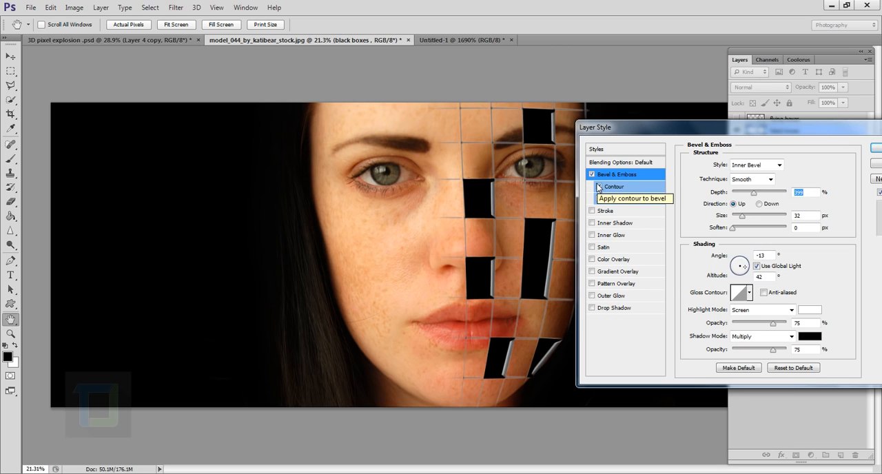
click(598, 186)
click(598, 185)
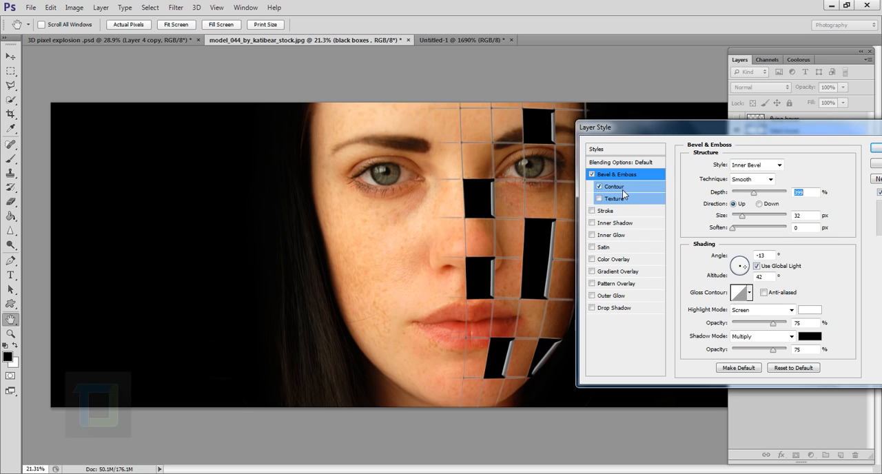
click(609, 187)
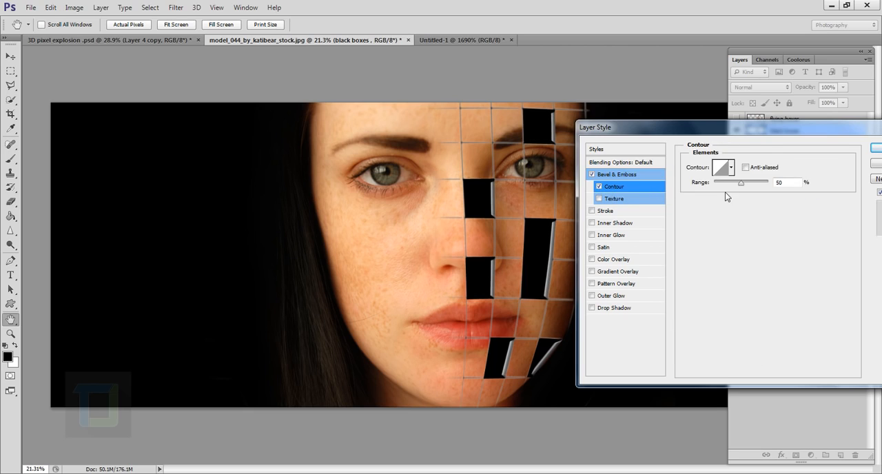
drag(727, 188, 761, 186)
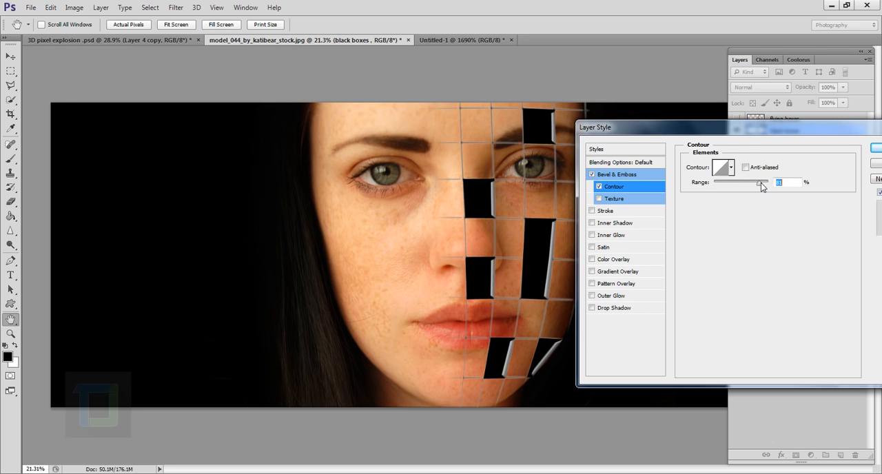
click(876, 151)
scroll(511, 248, up, 3)
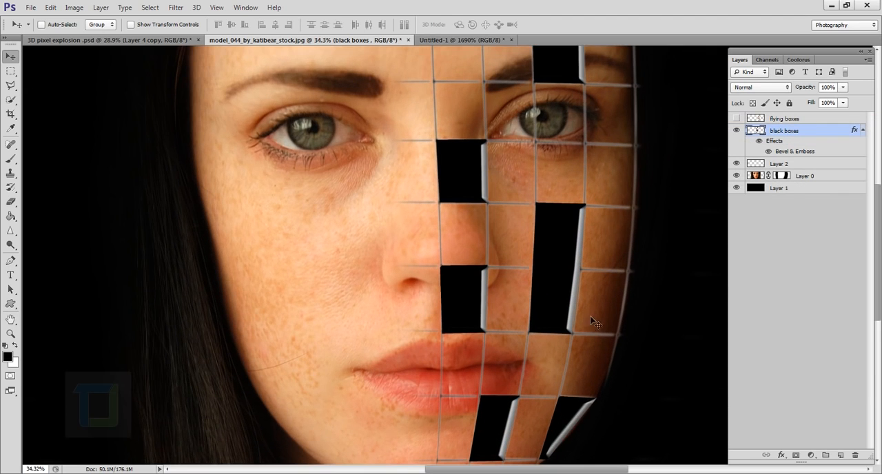
scroll(593, 320, up, 3)
scroll(548, 308, down, 1)
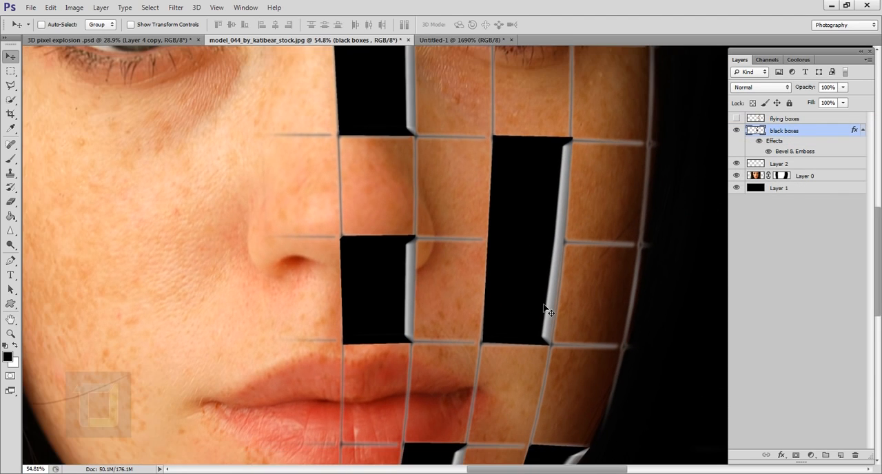
scroll(582, 250, down, 10)
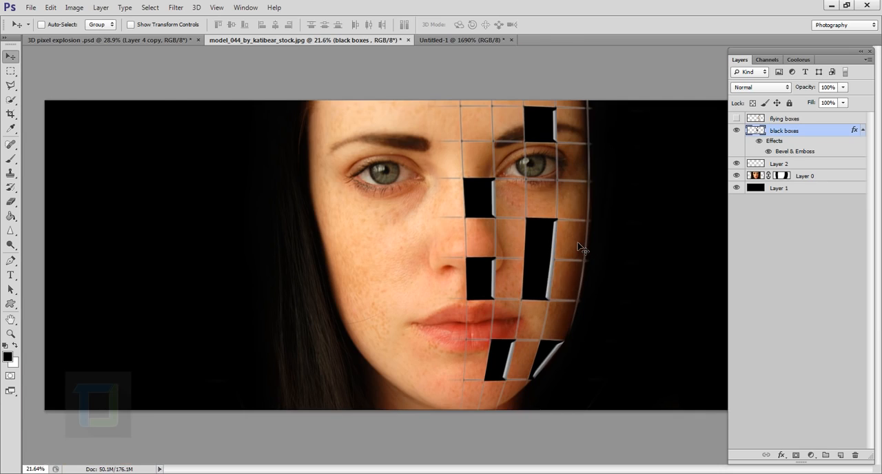
Step: Show the "flying boxes" layer and give it a Bevel & Emboss with depth 307% and size 32 px
click(736, 118)
click(784, 118)
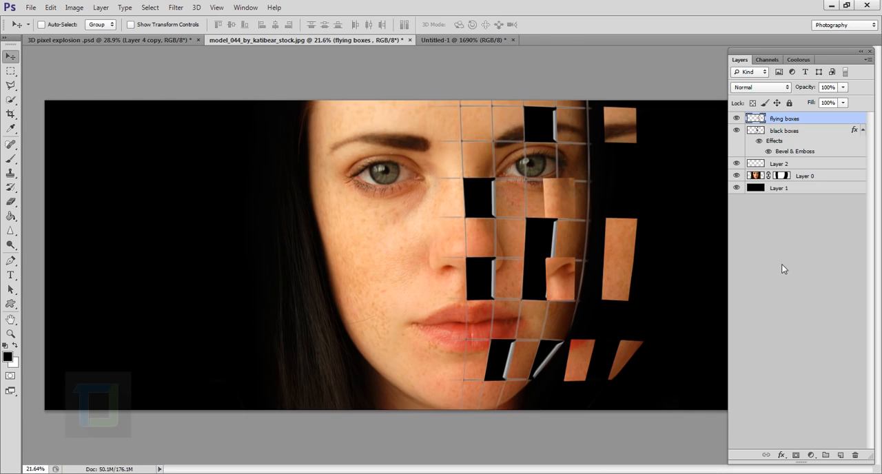
double_click(856, 122)
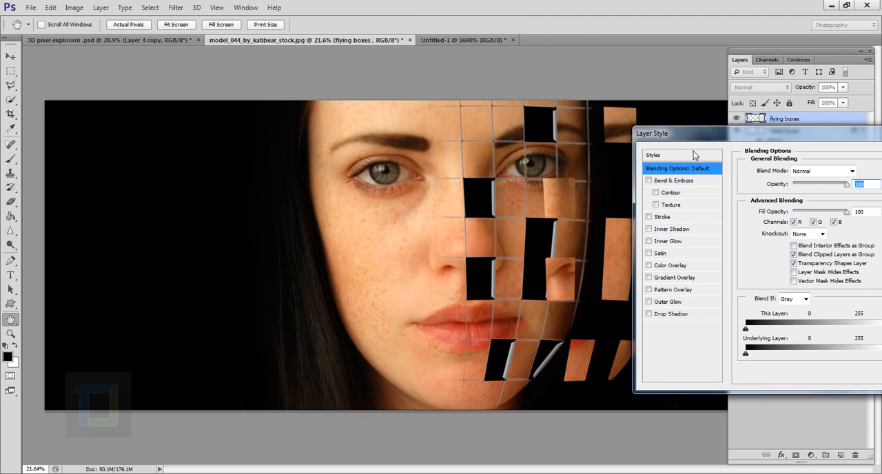
click(649, 182)
click(666, 180)
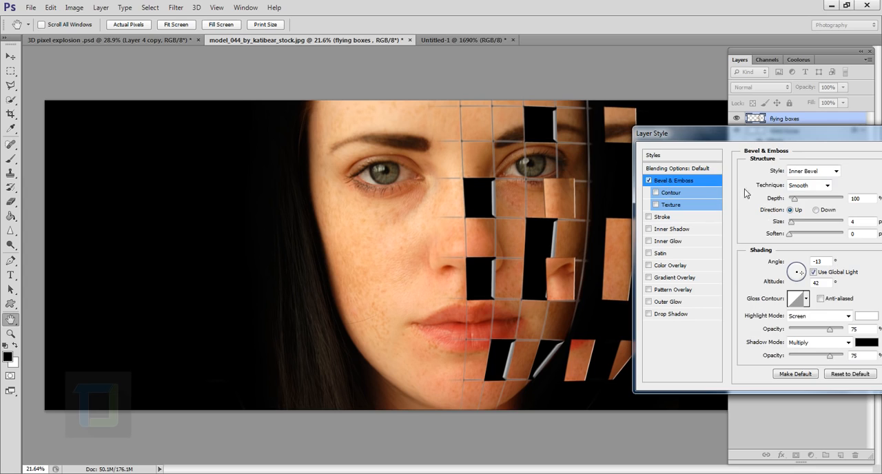
mouse_move(792, 225)
mouse_down()
mouse_move(803, 226)
mouse_move(812, 205)
mouse_move(800, 228)
mouse_up()
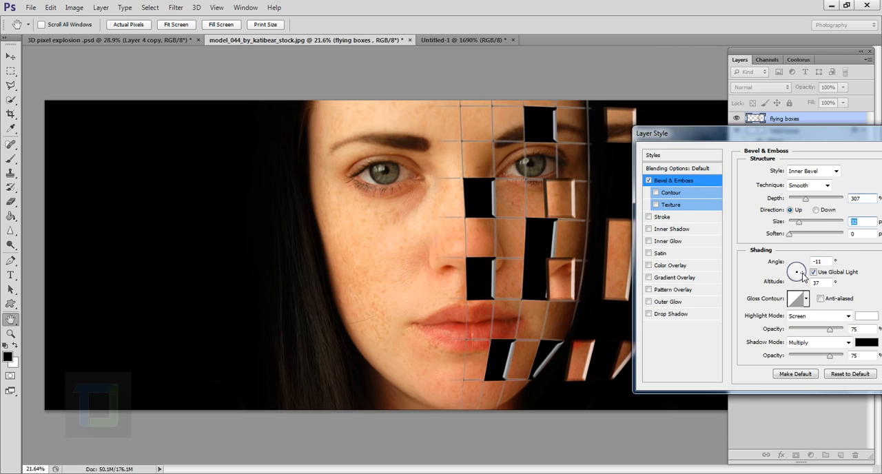
Step: Detach the flying boxes' bevel from the global light and set its angle to 171° and altitude to 26°
drag(802, 274, 792, 273)
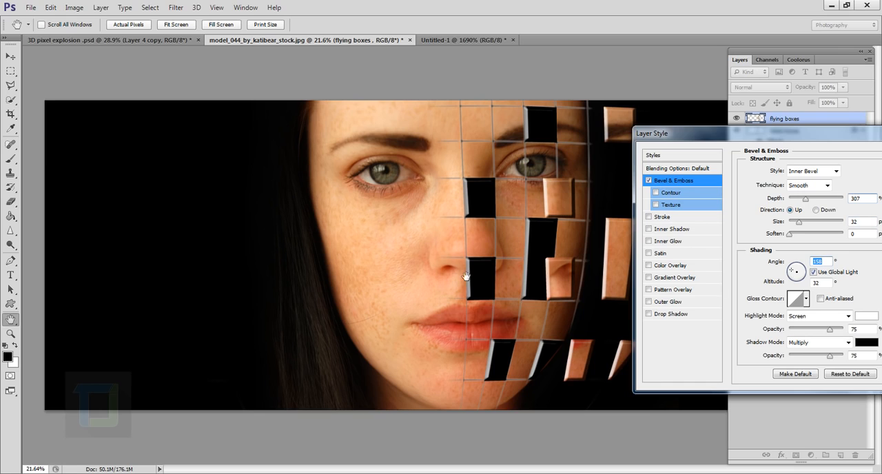
drag(798, 278, 803, 276)
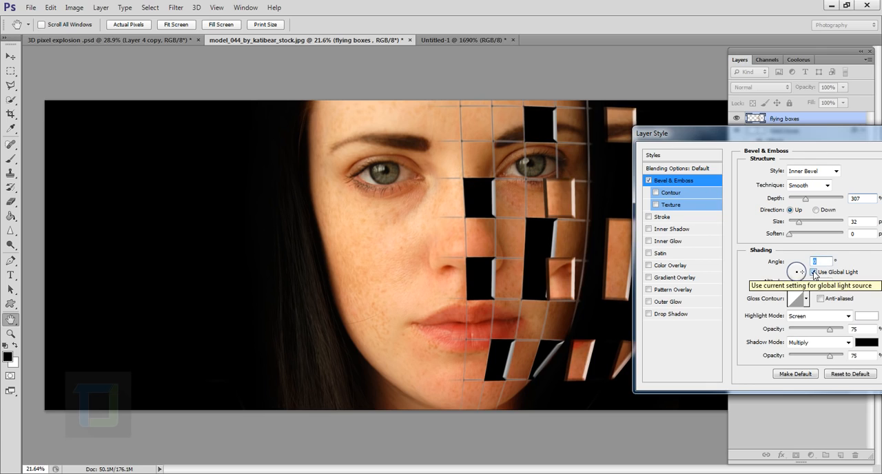
click(813, 272)
drag(800, 271, 792, 274)
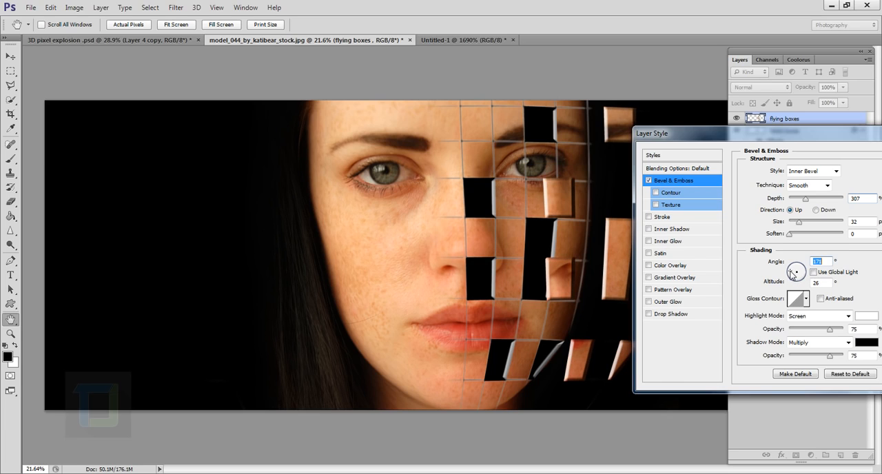
click(792, 225)
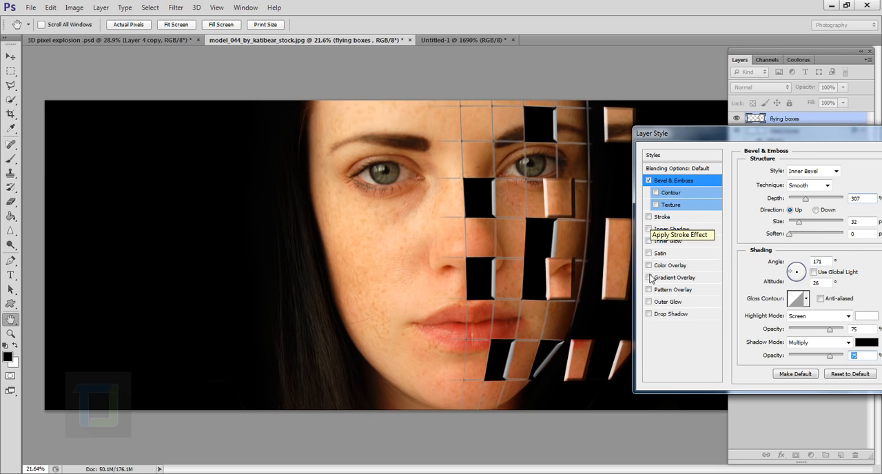
Step: Add a drop shadow to the flying boxes at a distance of 203 px with an angle of 18°
click(648, 315)
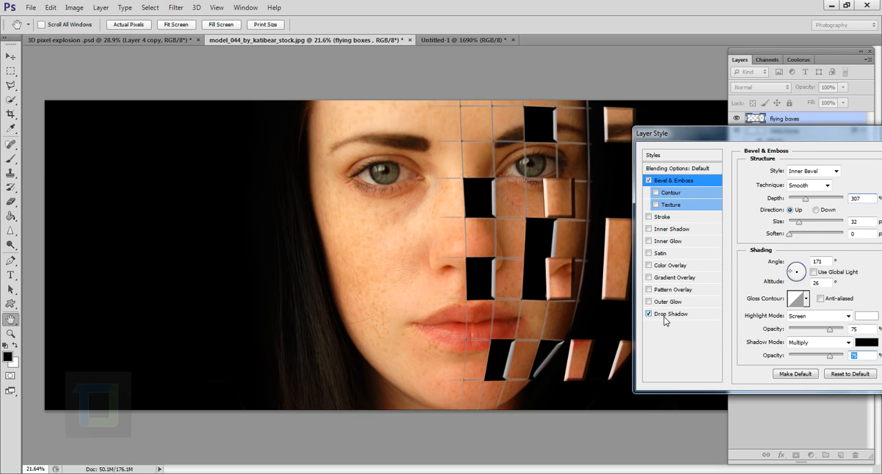
click(650, 315)
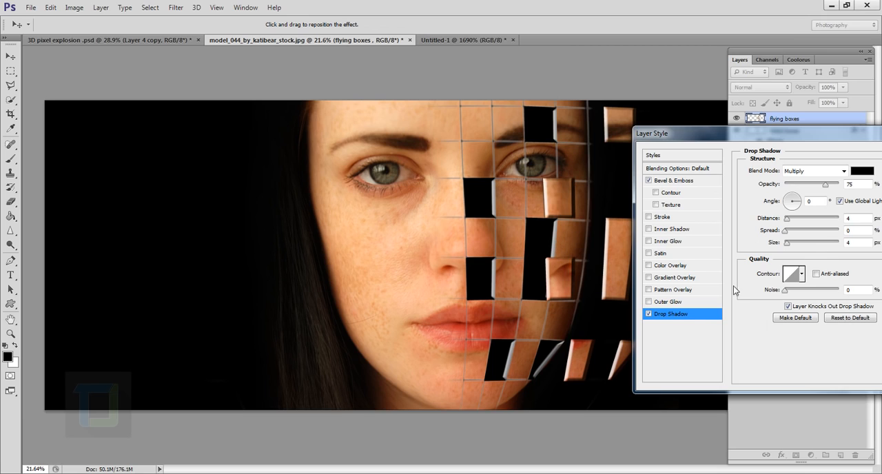
drag(558, 229, 534, 229)
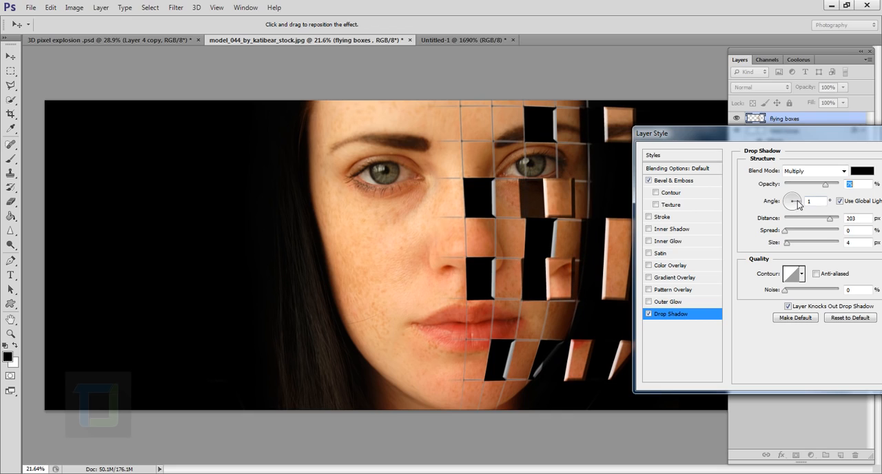
drag(799, 204, 798, 201)
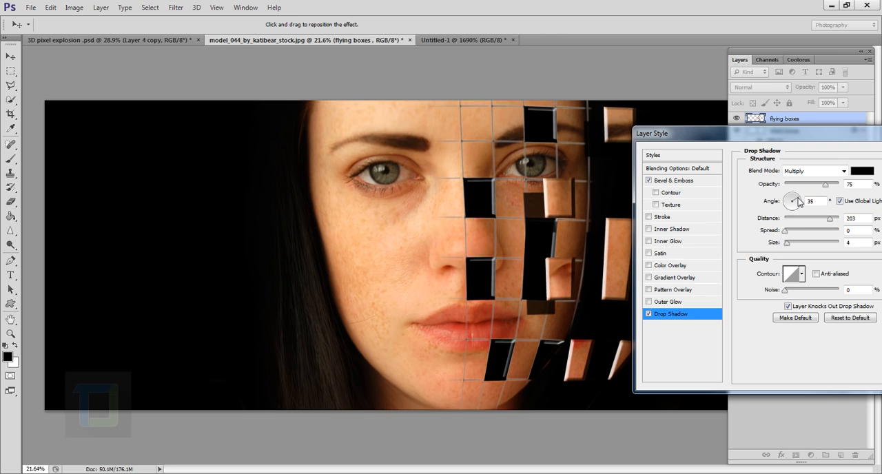
drag(798, 201, 801, 206)
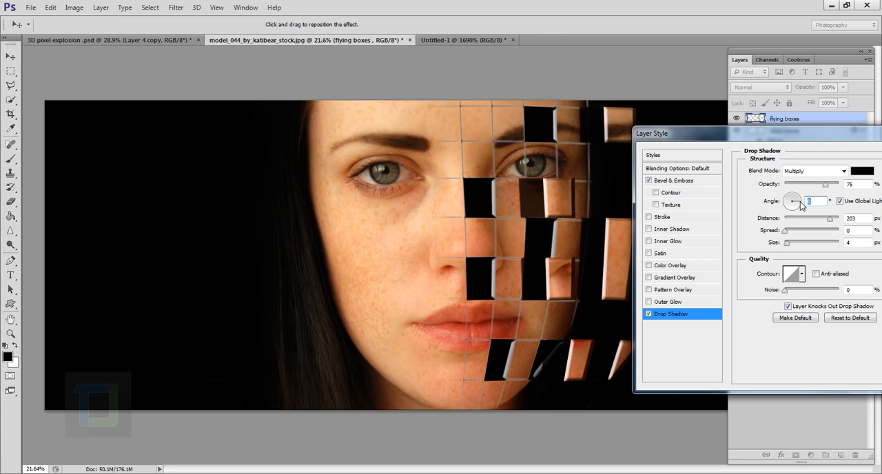
text(5)
drag(798, 200, 798, 200)
Step: Refine the drop shadow to size 84 px, distance 189 px, angle -7° and opacity 33%, and compare the image with and without it
drag(785, 246, 805, 244)
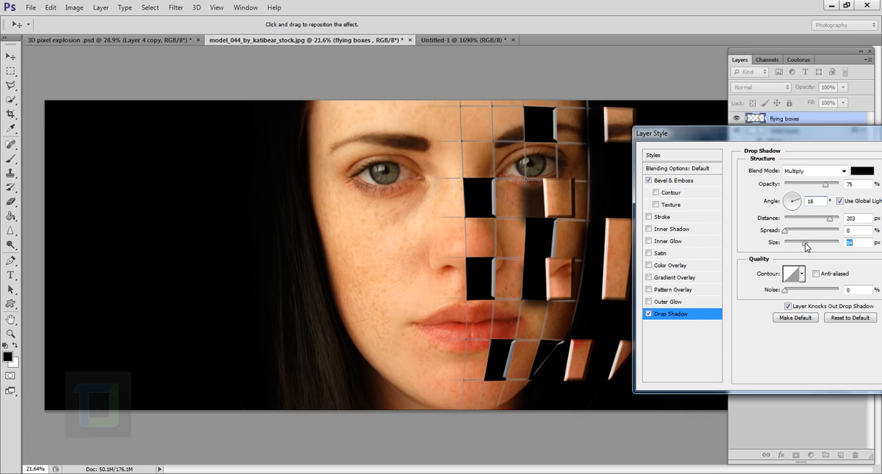
drag(531, 213, 532, 201)
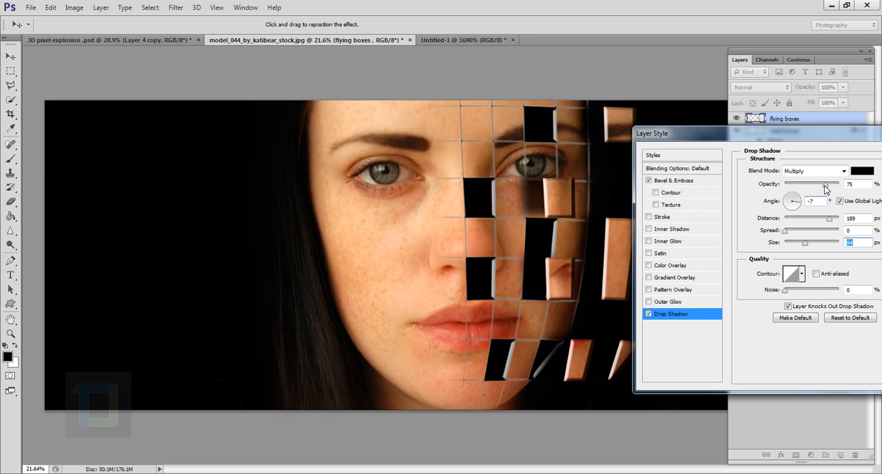
drag(825, 186, 803, 185)
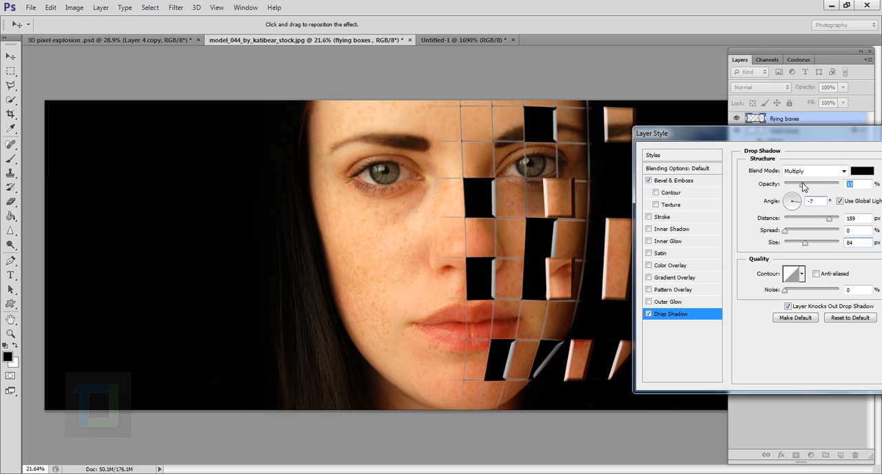
click(648, 315)
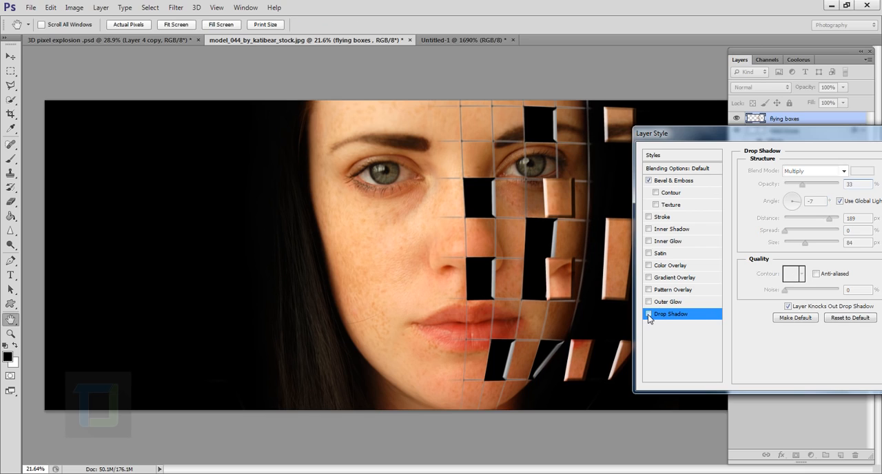
click(648, 315)
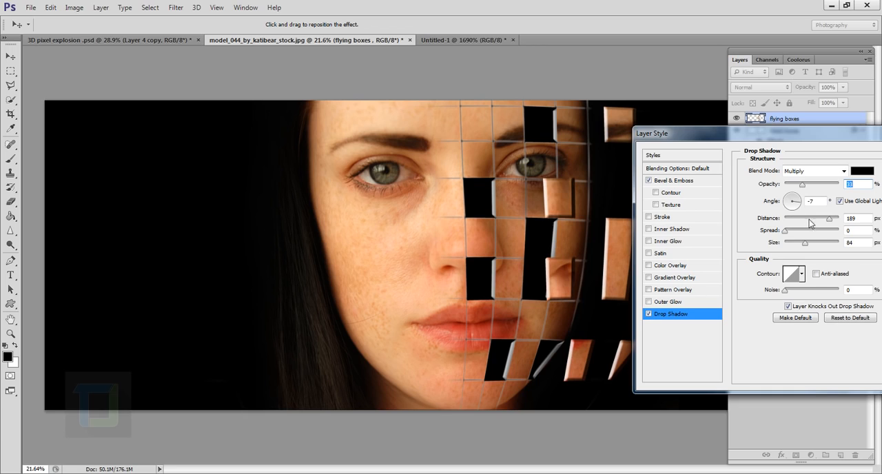
Step: Lower the opacity of the flying boxes' drop shadow a little further and apply the layer style
drag(803, 186, 796, 186)
drag(808, 132, 645, 150)
click(786, 176)
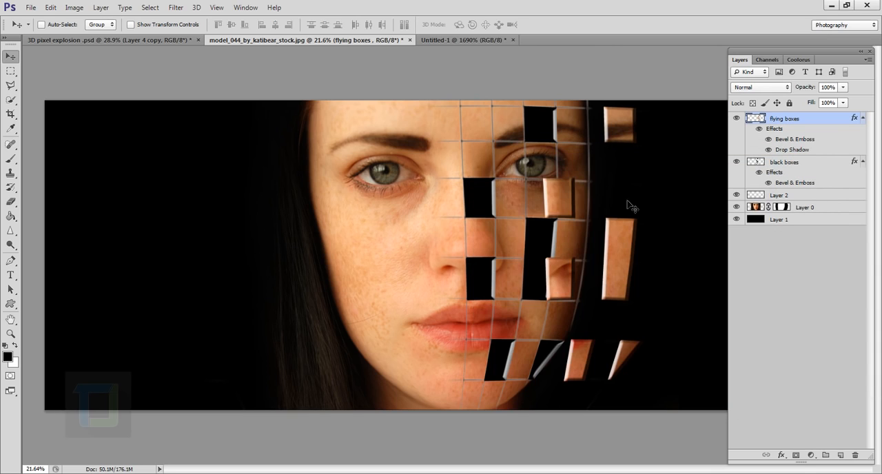
Step: Apply a perspective transform to the flying boxes layer, slightly shortening the side farthest from the face
scroll(575, 275, down, 1)
scroll(598, 286, up, 1)
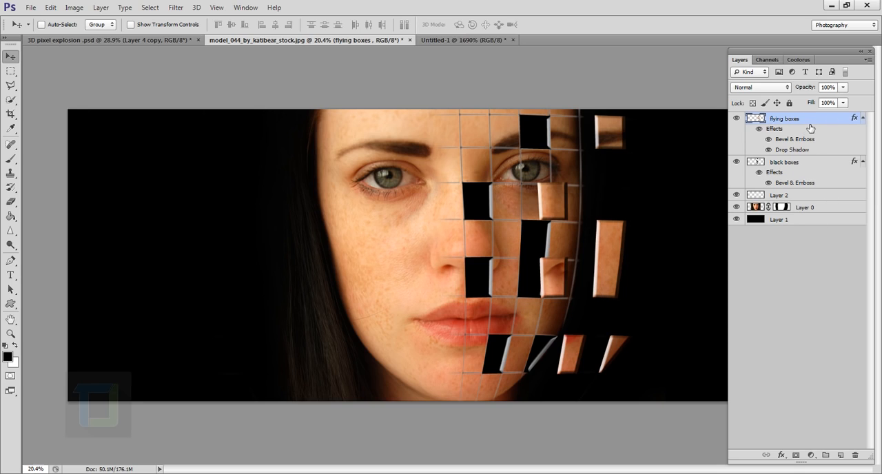
key(ctrl+t)
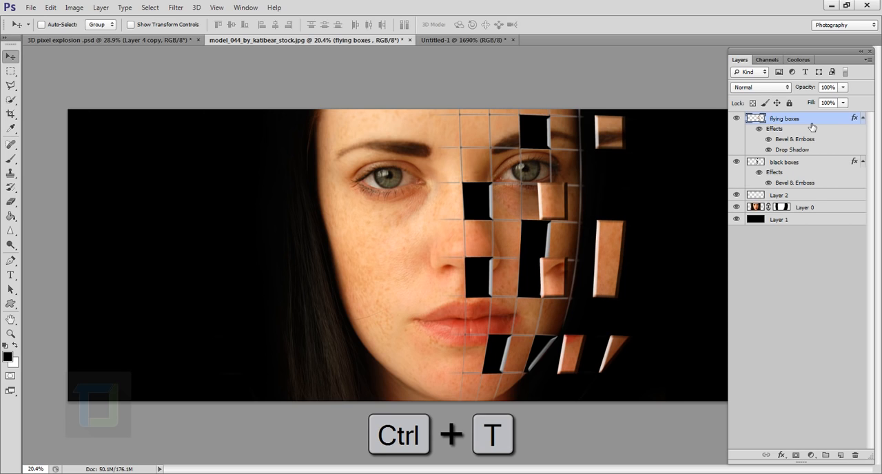
right_click(591, 206)
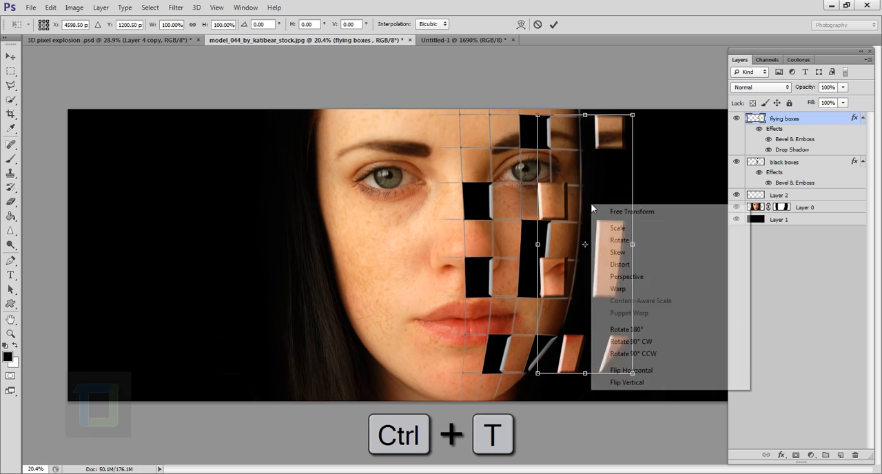
click(640, 277)
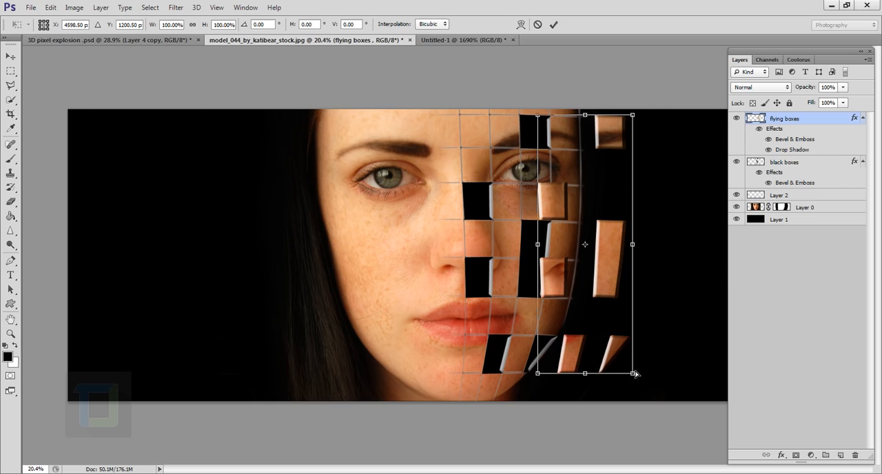
mouse_move(636, 373)
mouse_down()
mouse_move(636, 359)
mouse_move(639, 402)
mouse_move(634, 363)
mouse_up()
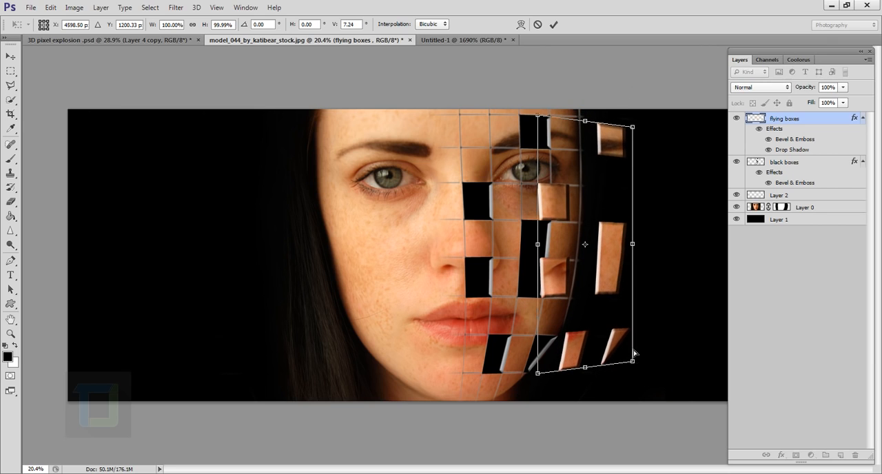
click(554, 24)
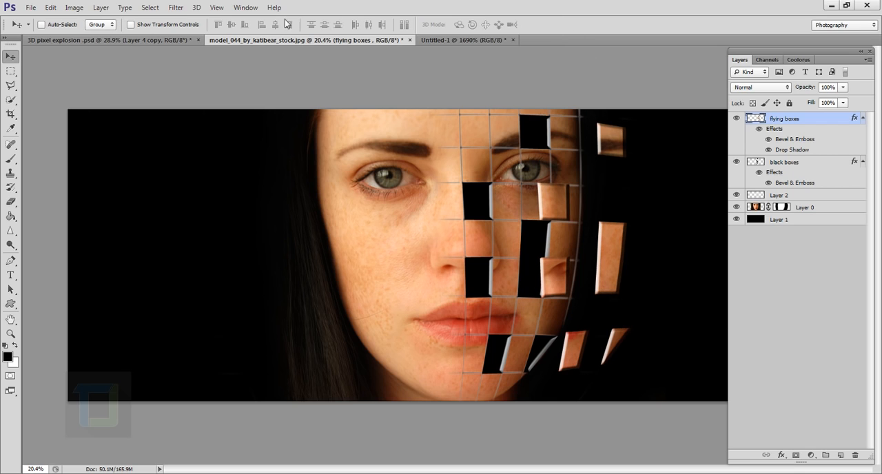
Step: Apply a Motion Blur to the flying boxes with an angle of 0° and a distance of 44 pixels
click(176, 7)
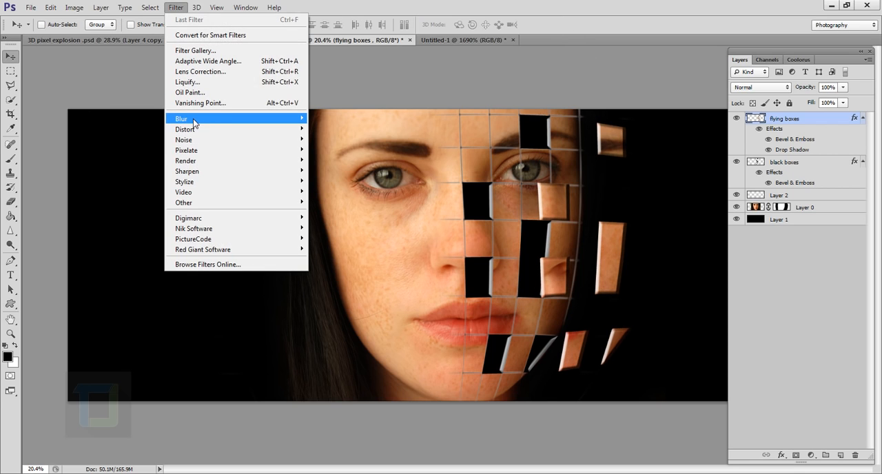
mouse_move(193, 122)
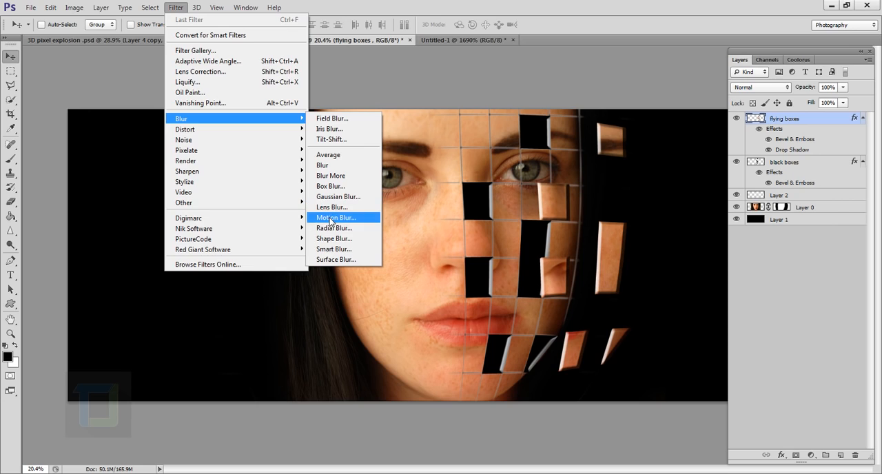
click(329, 218)
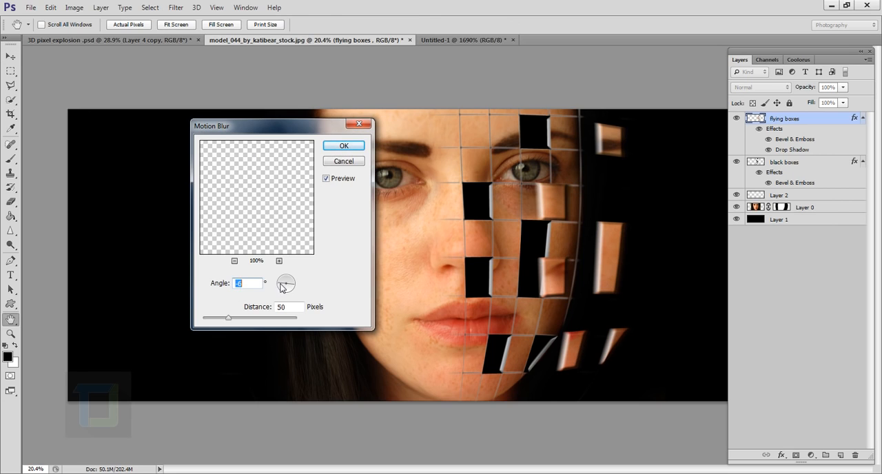
click(280, 284)
mouse_move(228, 324)
mouse_down()
mouse_move(237, 322)
mouse_move(226, 320)
mouse_up()
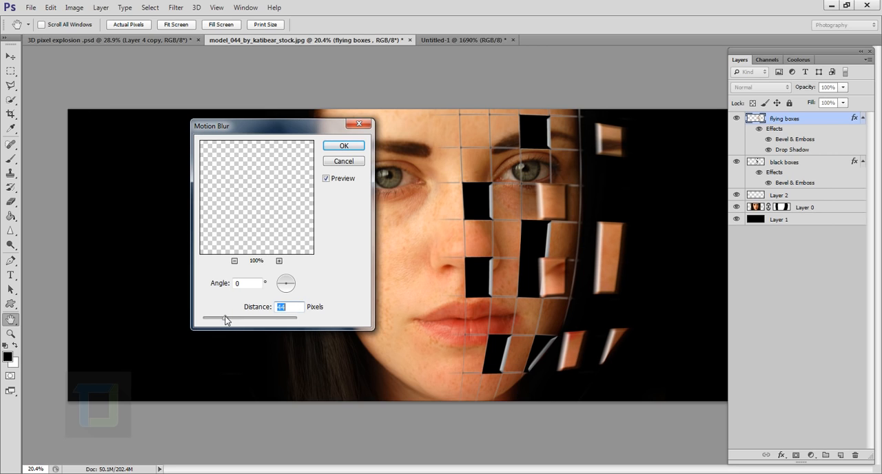
click(340, 146)
key(v)
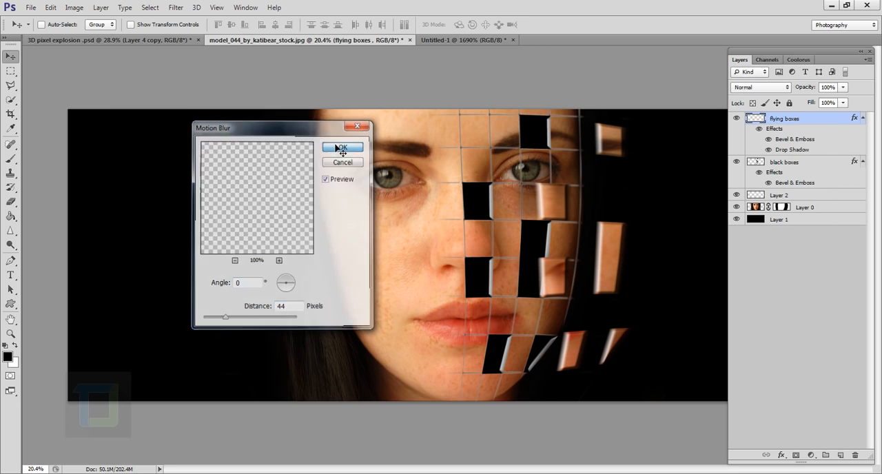
Step: Identify the grid lines on Layer 2 by toggling its visibility, and set its blend mode to Overlay
scroll(644, 276, up, 2)
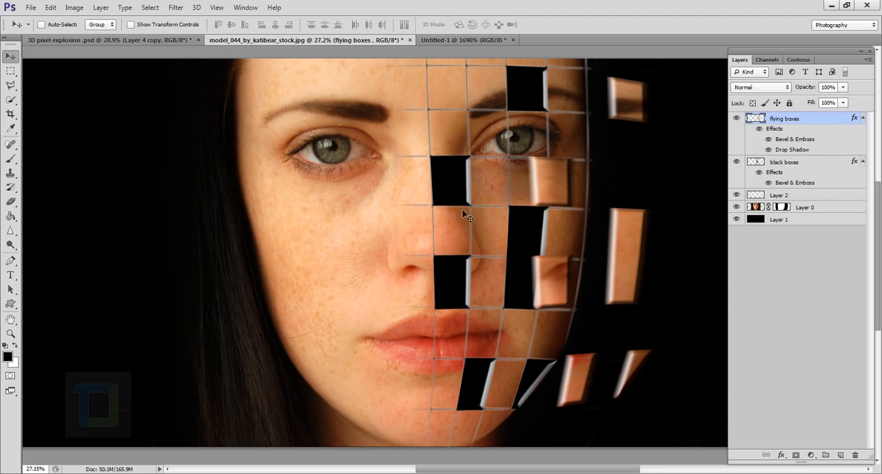
scroll(538, 210, down, 2)
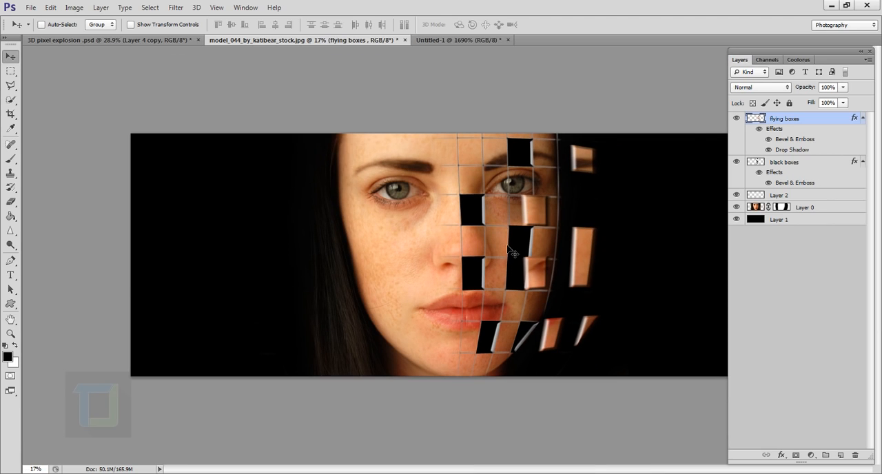
scroll(509, 246, up, 2)
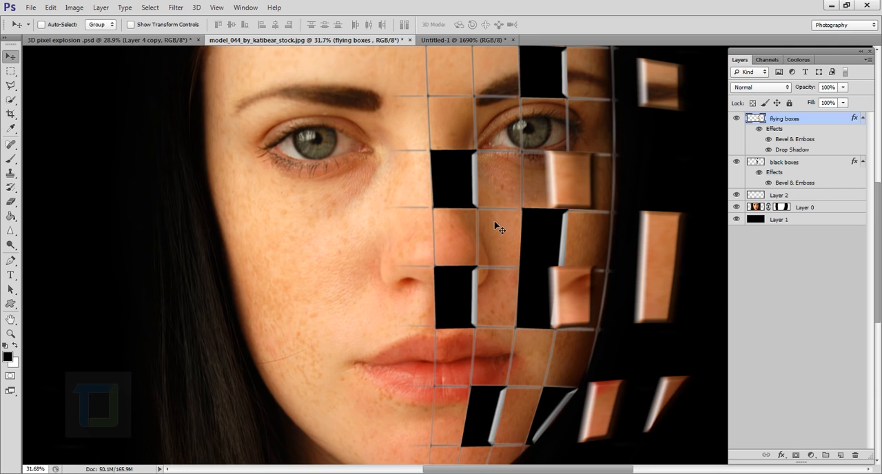
click(783, 196)
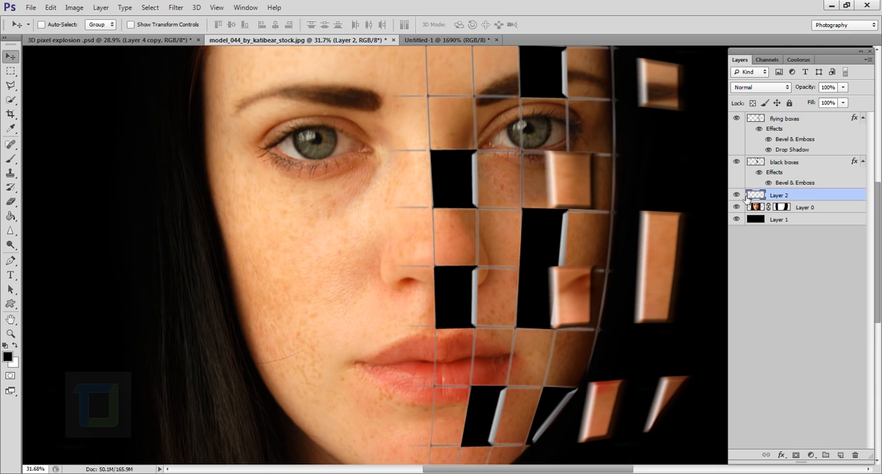
click(737, 195)
click(736, 195)
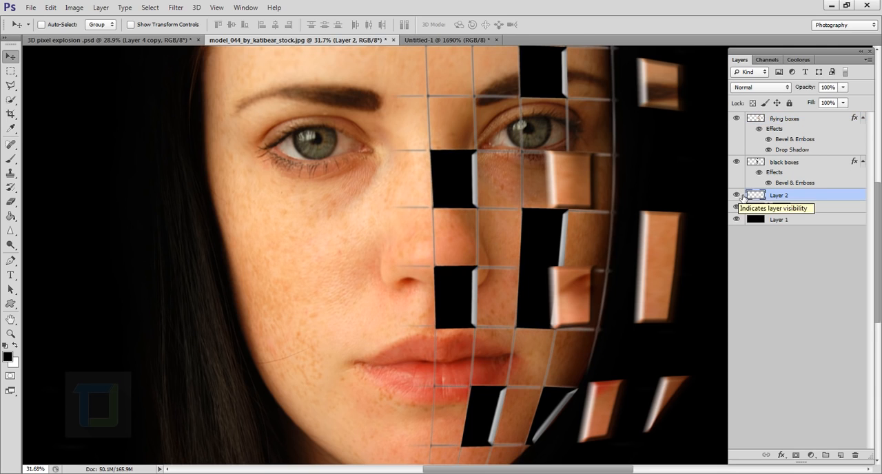
click(764, 88)
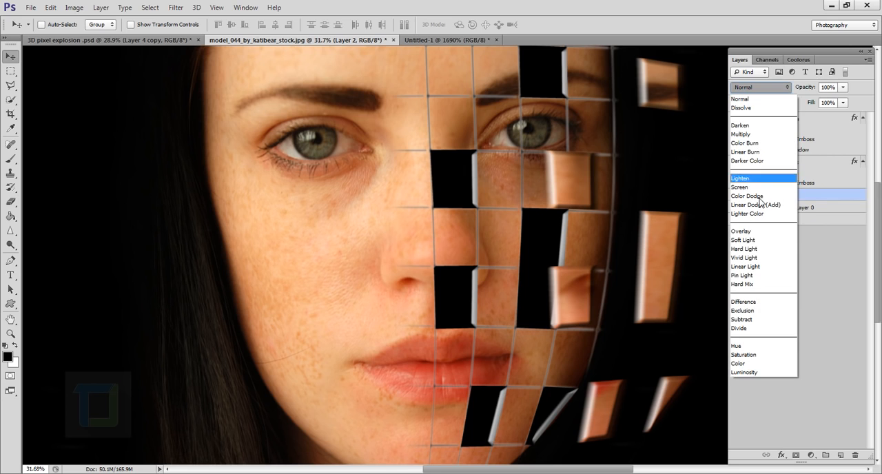
click(765, 231)
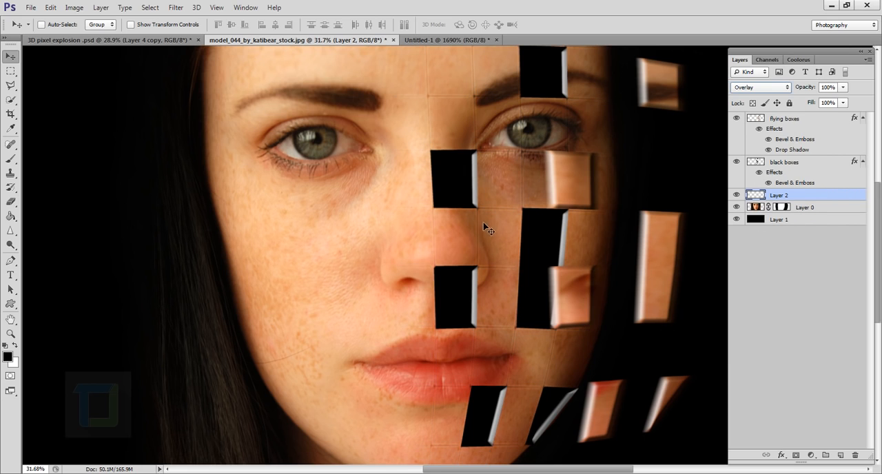
scroll(483, 238, up, 3)
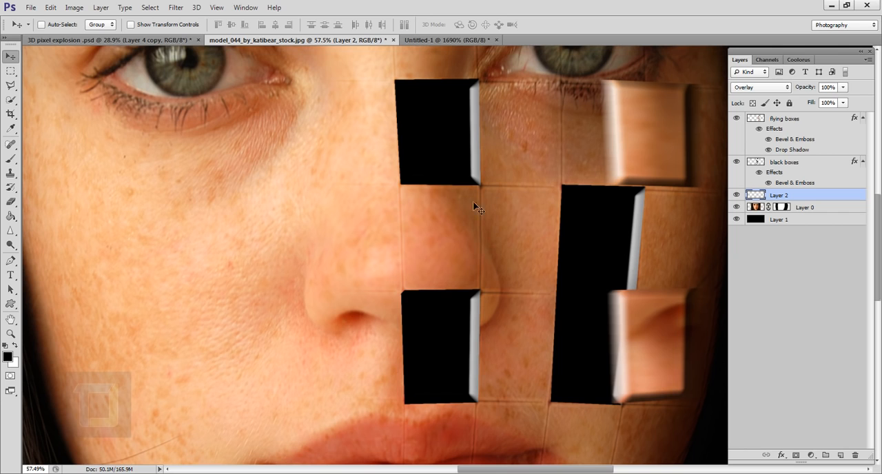
scroll(489, 228, down, 4)
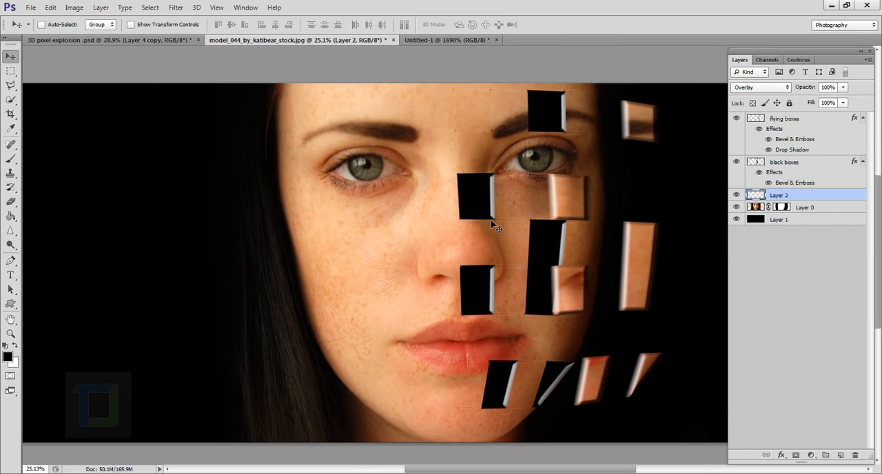
Step: Add an Outer Glow to Layer 2 in a skin-tone orange sampled from the face and adjusted to #d89968
double_click(866, 198)
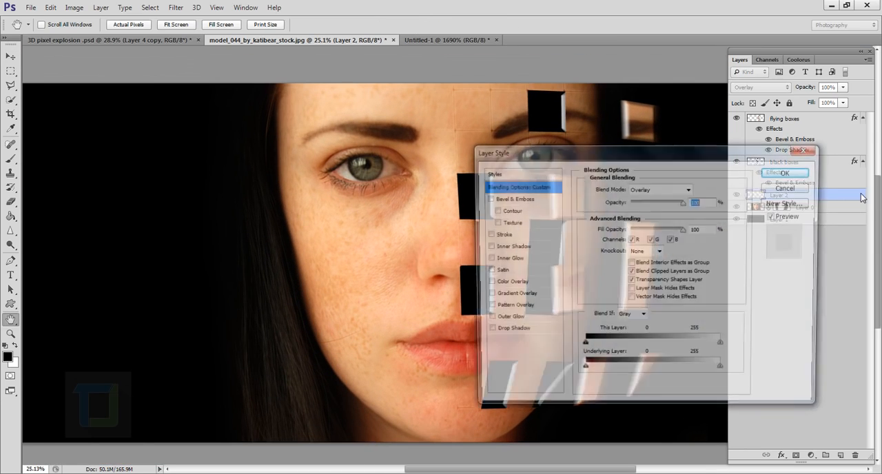
drag(601, 151, 748, 148)
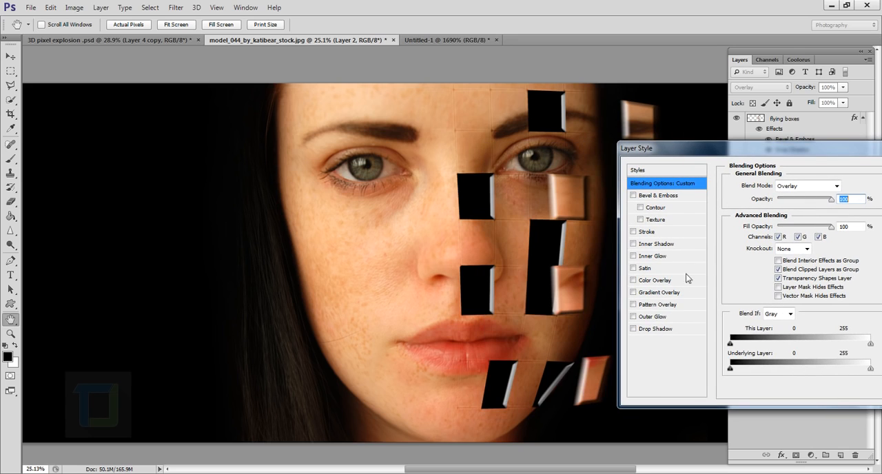
click(634, 317)
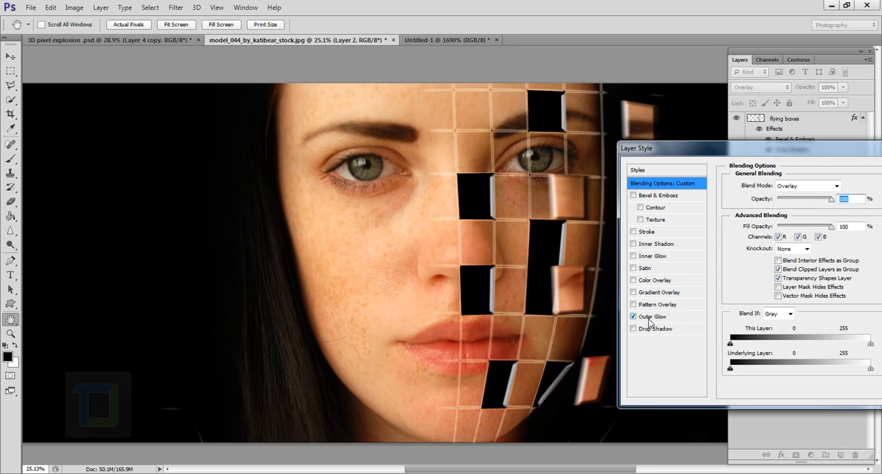
click(649, 319)
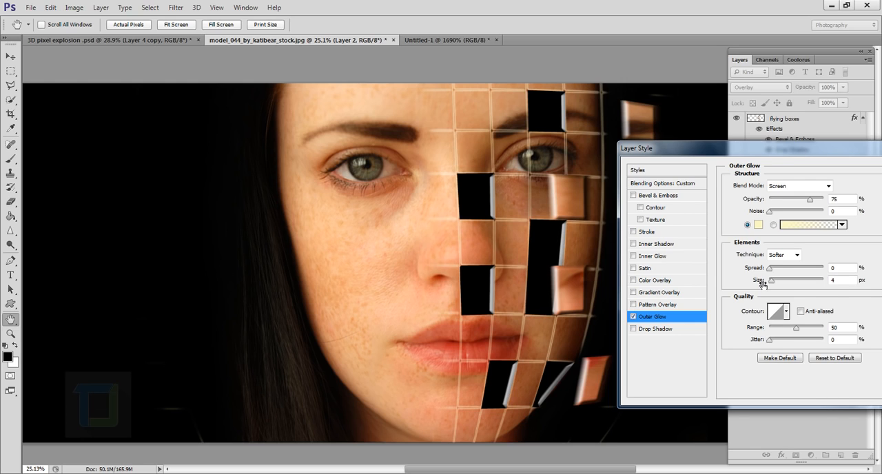
click(759, 226)
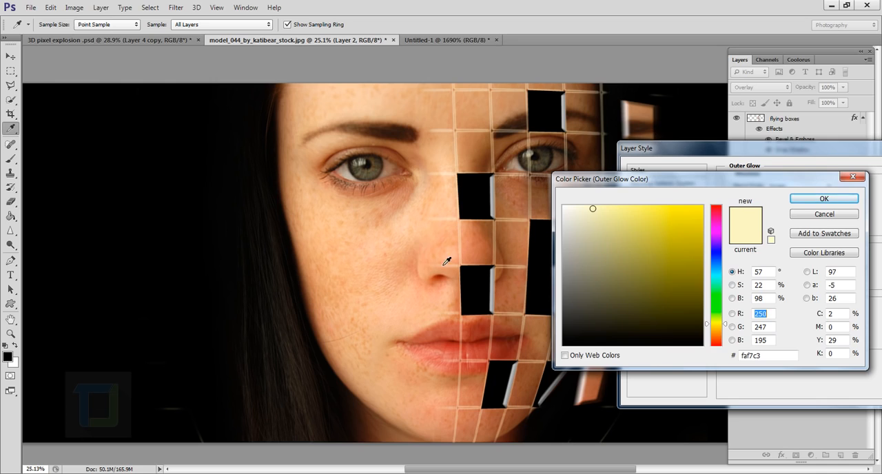
click(407, 279)
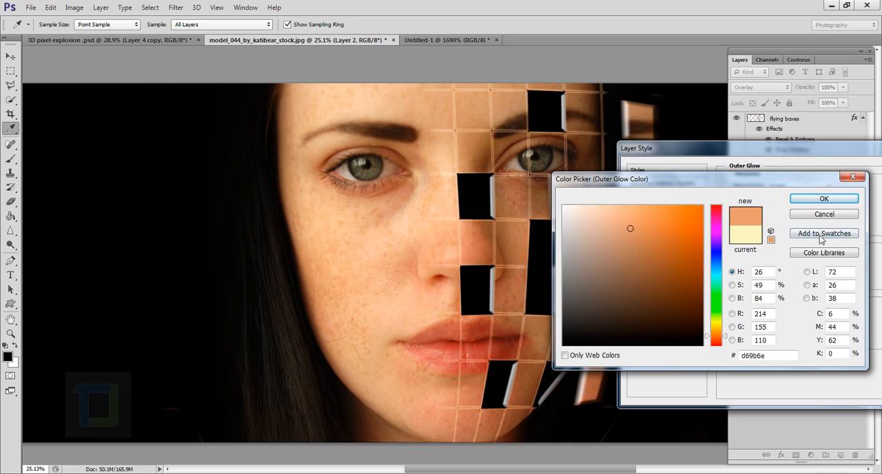
drag(637, 252, 639, 230)
click(824, 199)
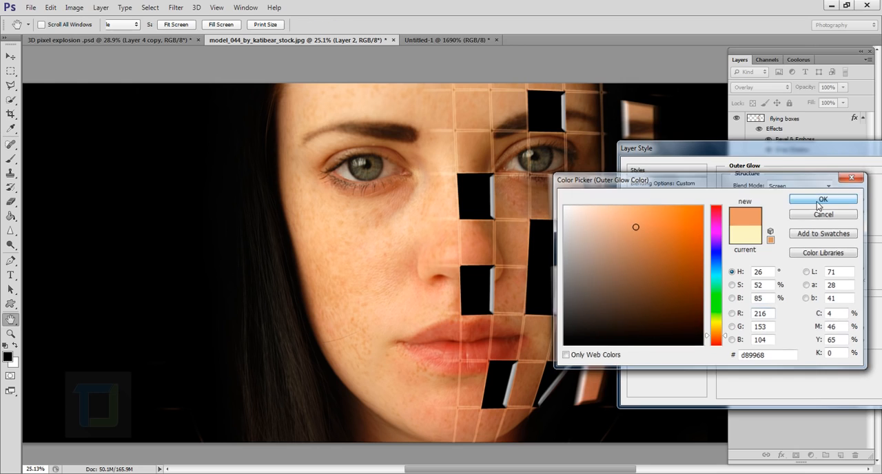
Step: Set the grid lines' outer glow to size 27 px and opacity 56%, and apply the layer style
drag(772, 280, 780, 280)
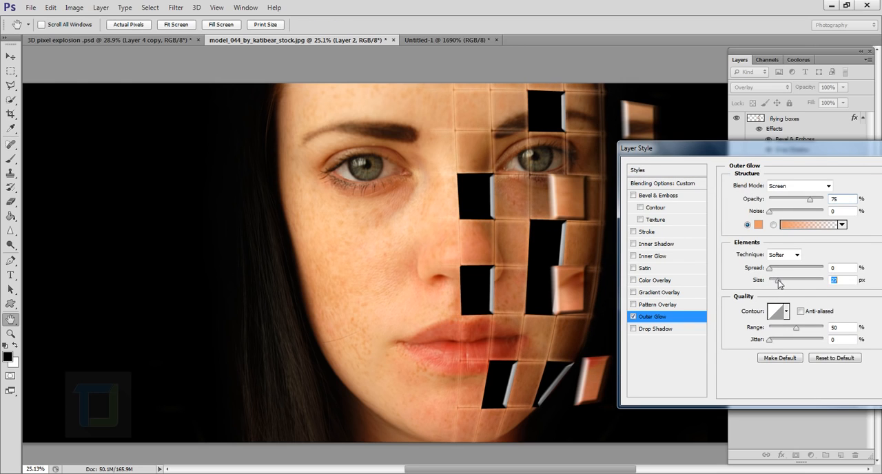
drag(810, 199, 799, 202)
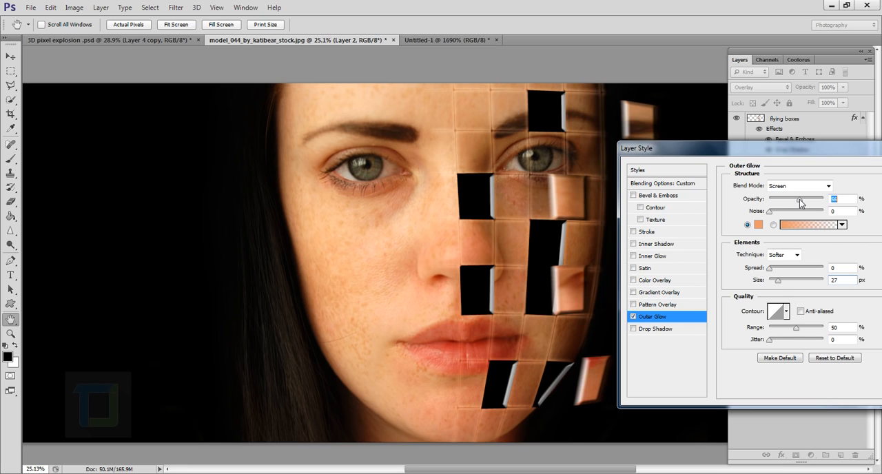
drag(869, 156, 792, 166)
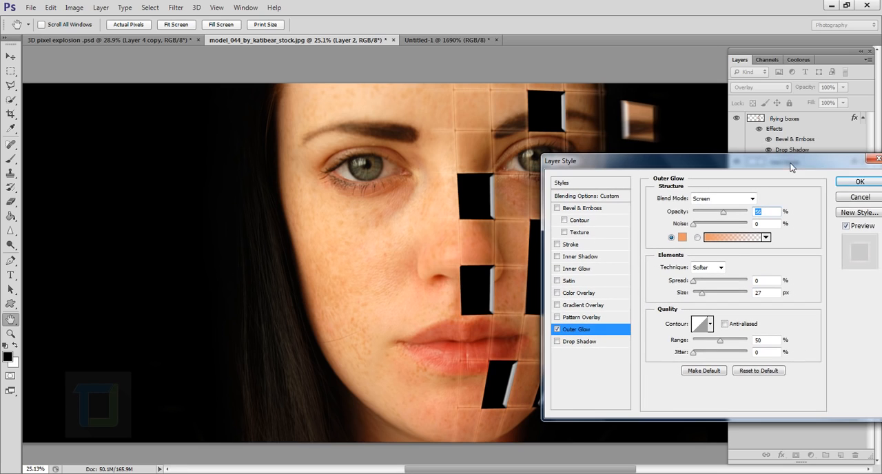
click(859, 181)
Step: Examine the glowing grid lines up close around the black cells, the eye and the forehead
drag(528, 204, 550, 209)
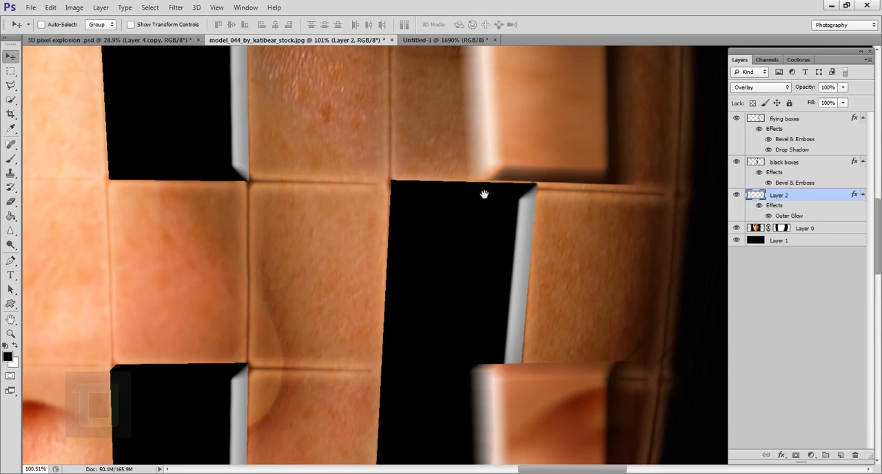
drag(477, 138, 473, 368)
drag(456, 195, 449, 365)
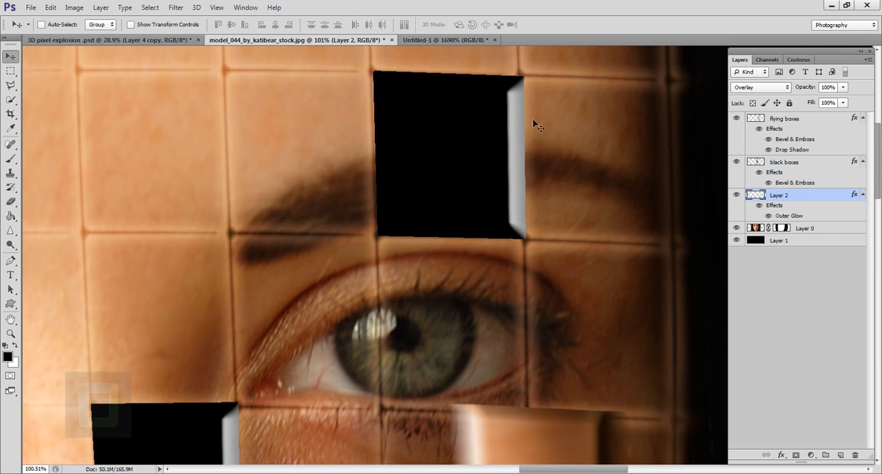
drag(402, 90, 402, 229)
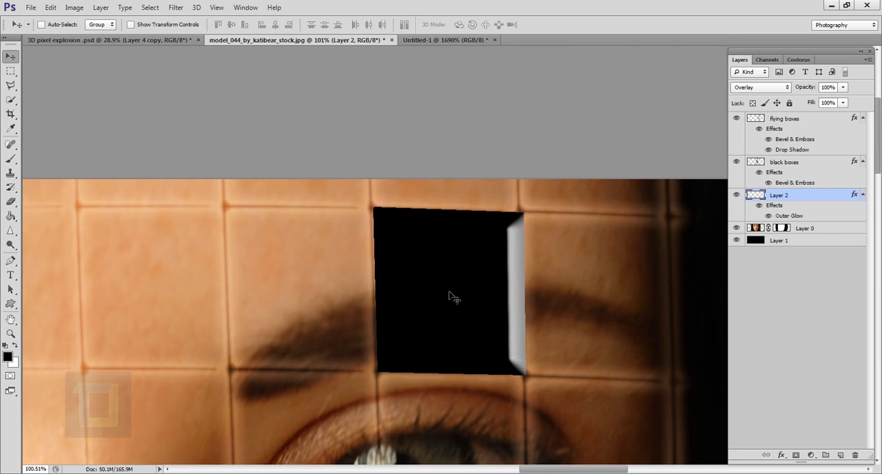
scroll(449, 292, down, 3)
drag(507, 333, 514, 119)
scroll(512, 145, down, 3)
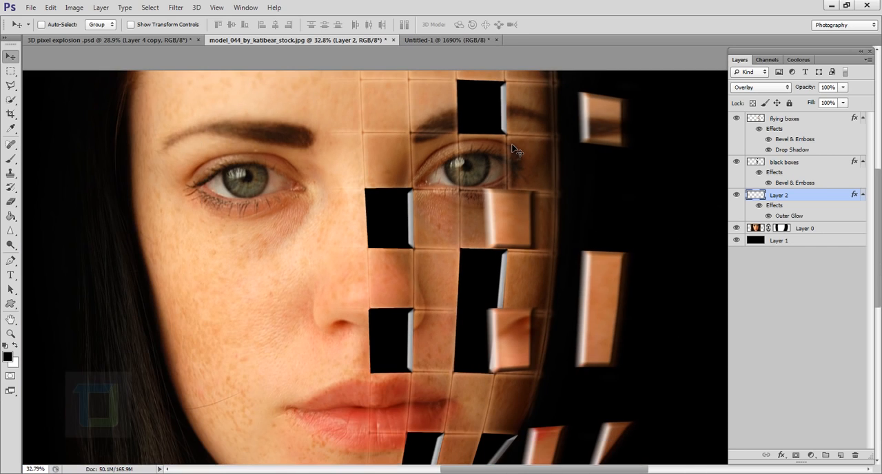
Step: Check the nose, mouth and chin area of the portrait, then the whole composition at reduced size
scroll(419, 321, down, 1)
scroll(427, 381, up, 3)
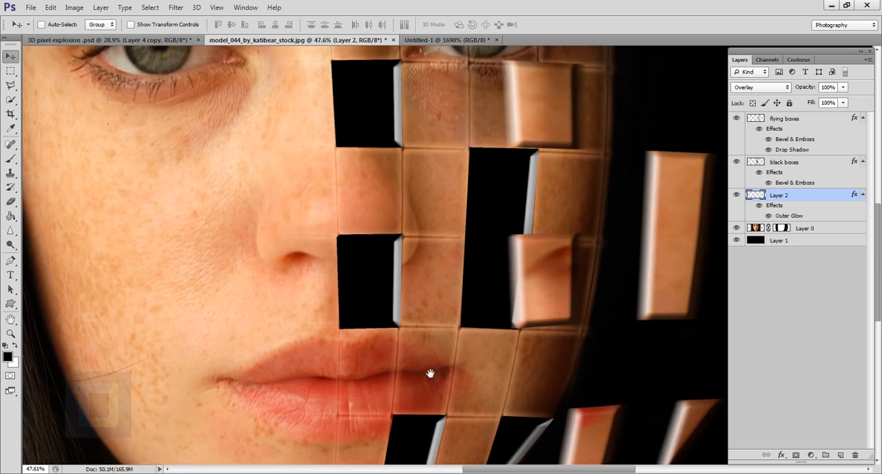
drag(430, 374, 425, 241)
scroll(404, 321, down, 2)
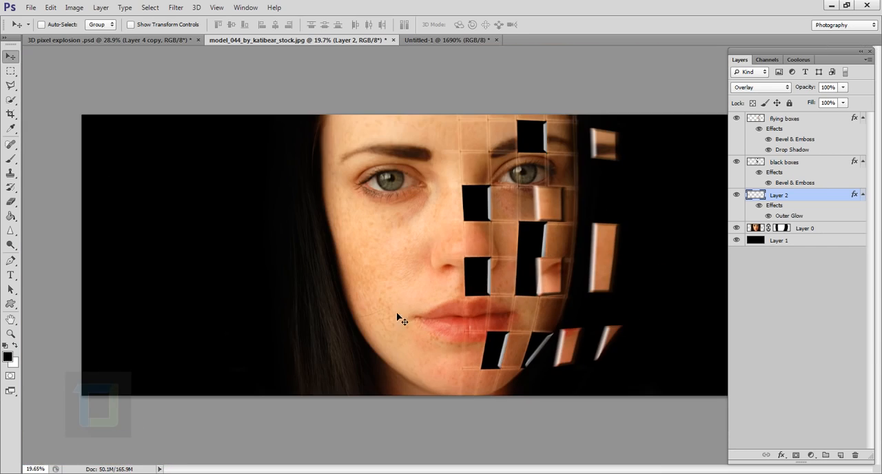
scroll(630, 228, down, 1)
scroll(516, 256, up, 2)
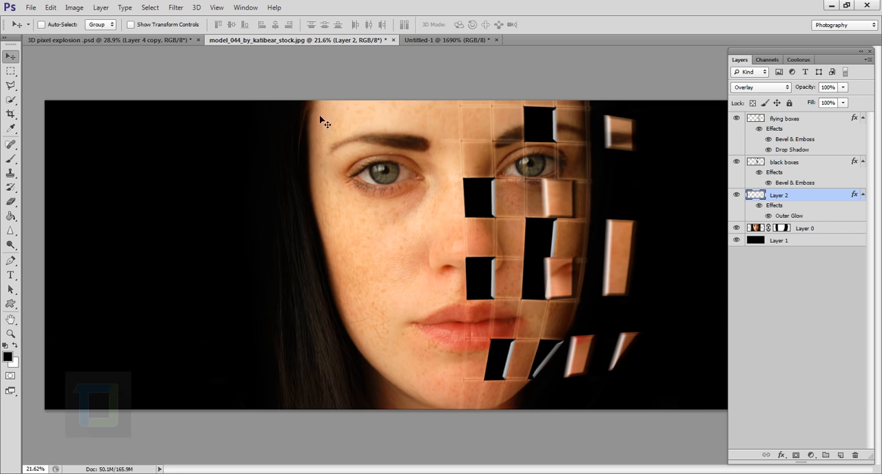
Step: Examine the finished example in 3D pixel explosion .psd, comparing its smaller cells, grid lines and flying pieces up close and as a whole
click(169, 39)
scroll(533, 301, up, 10)
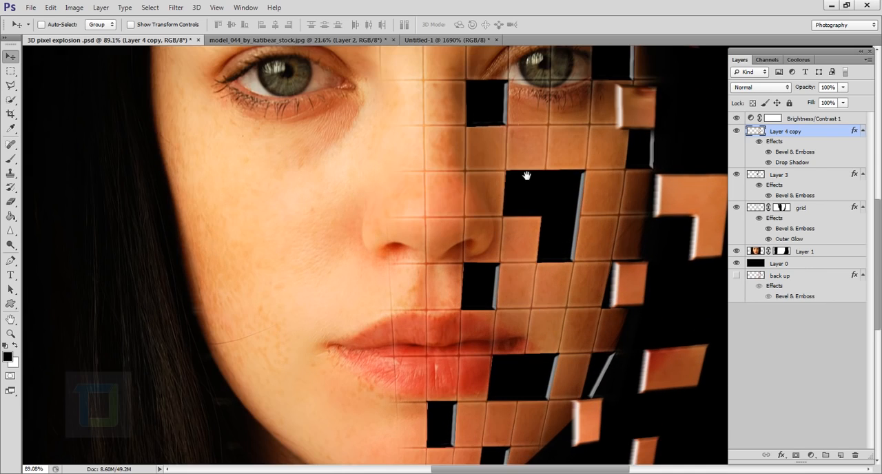
drag(527, 176, 450, 309)
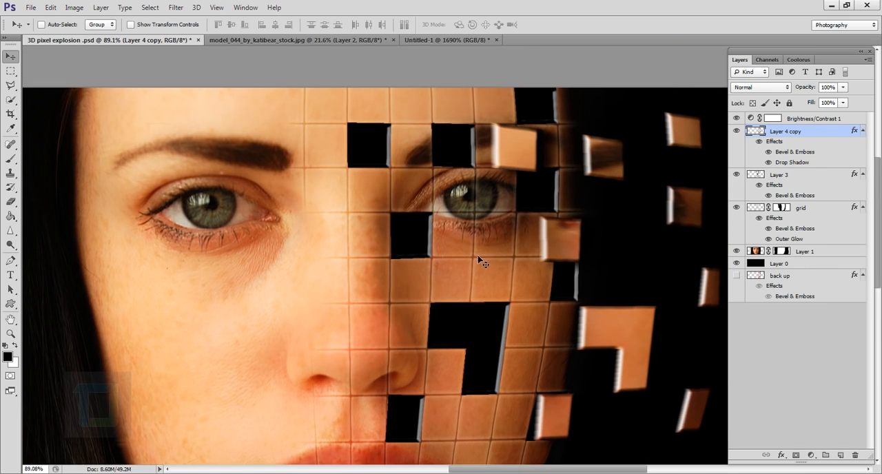
scroll(474, 292, down, 5)
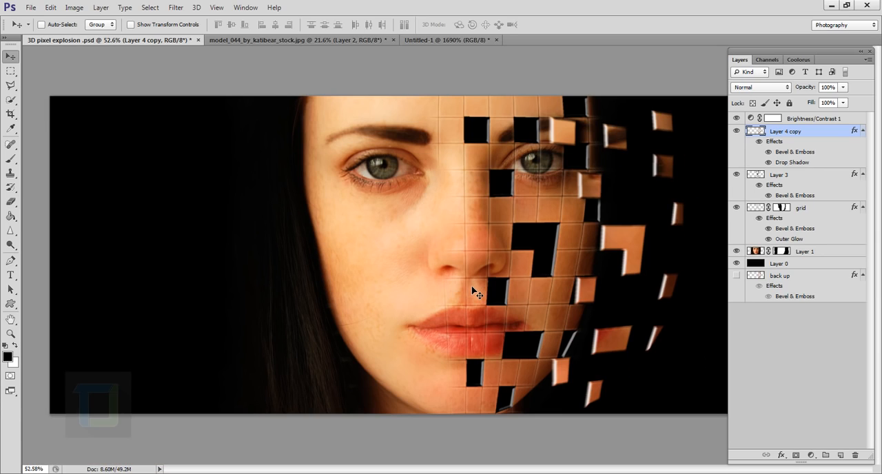
scroll(538, 291, down, 1)
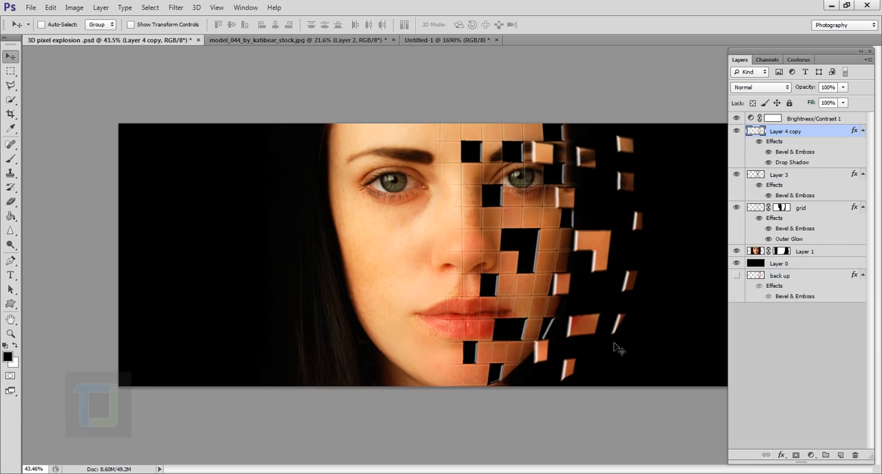
scroll(537, 262, down, 1)
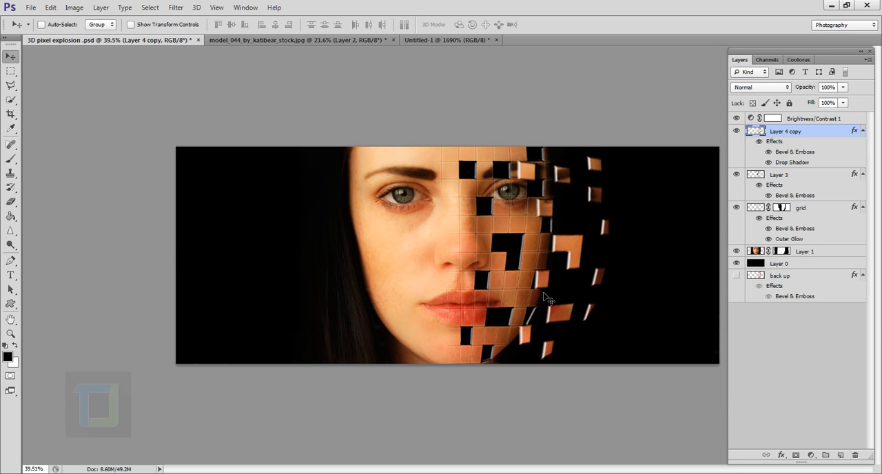
scroll(544, 297, up, 3)
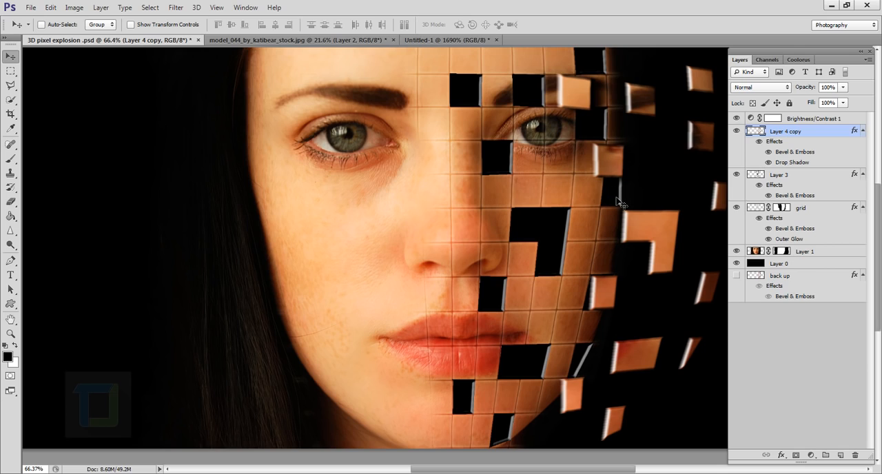
scroll(617, 201, down, 2)
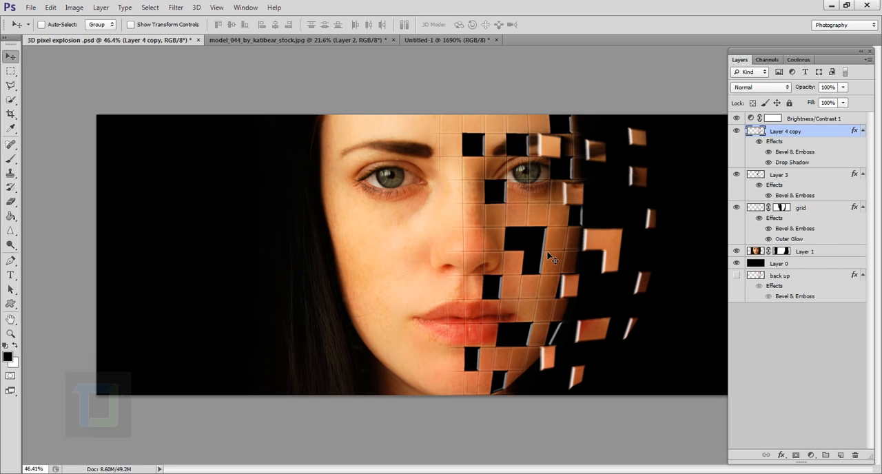
Step: In the model_044_by_katibear_stock.jpg document, add a Brightness/Contrast adjustment layer above the flying boxes layer with contrast 43
click(331, 40)
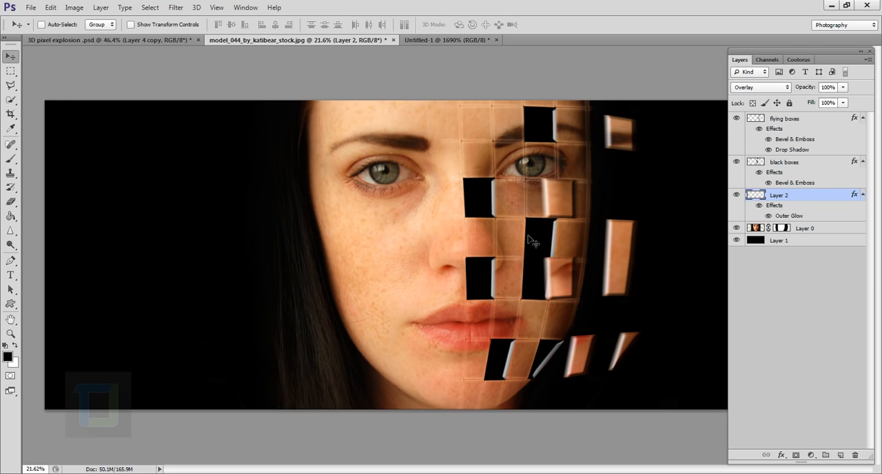
click(802, 121)
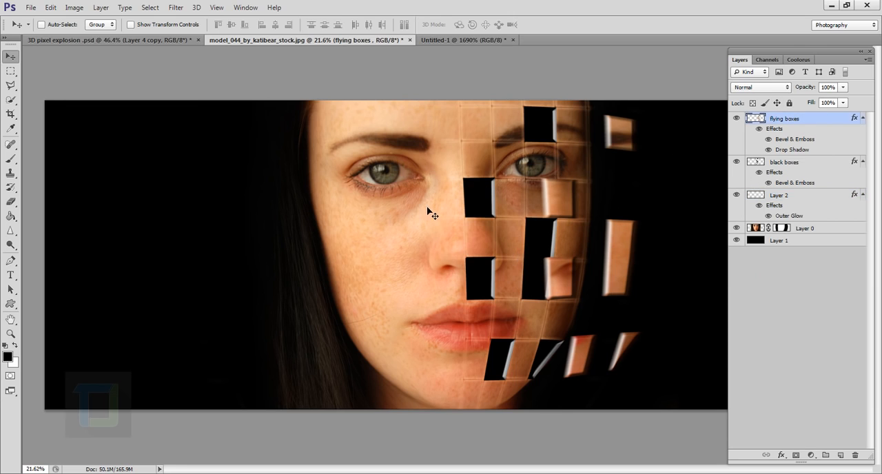
scroll(433, 212, down, 1)
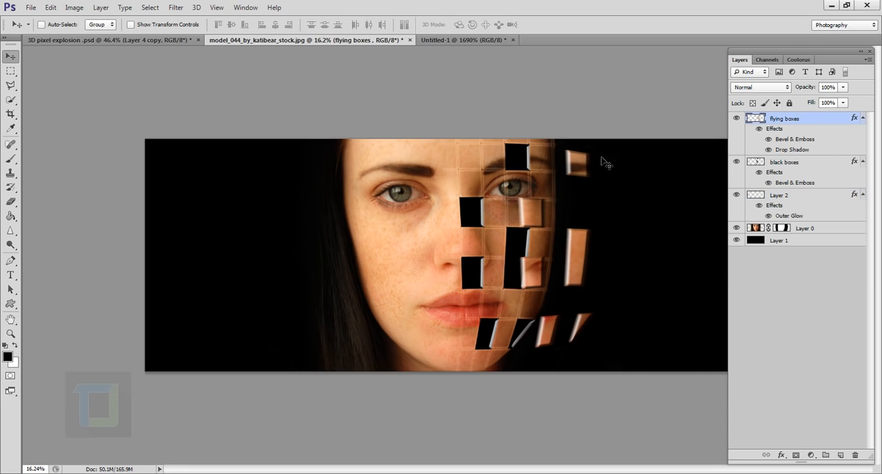
click(811, 455)
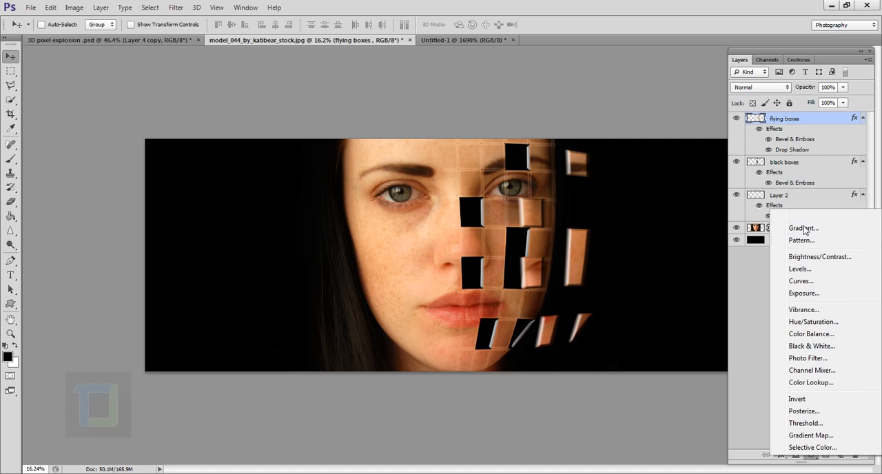
click(803, 259)
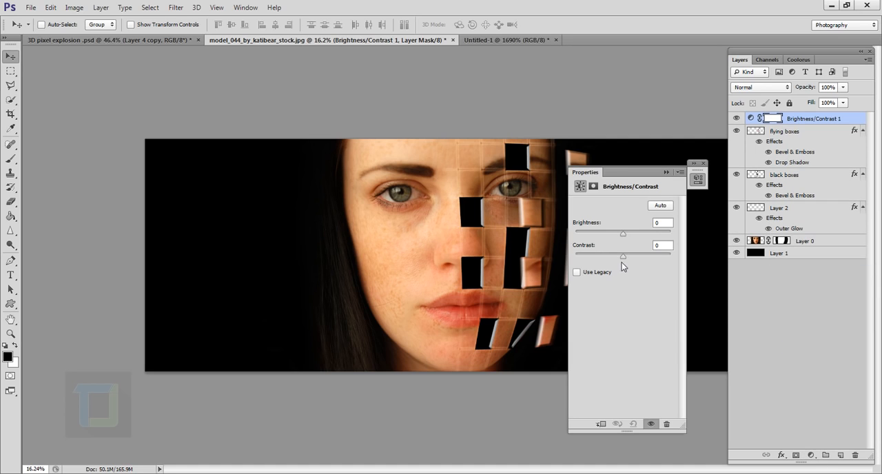
drag(624, 259, 650, 260)
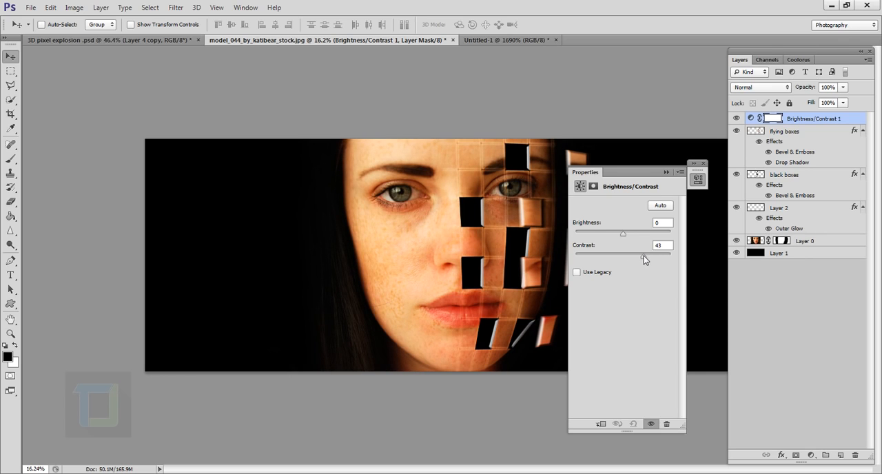
click(666, 171)
scroll(538, 230, up, 2)
scroll(538, 229, up, 1)
scroll(553, 280, down, 3)
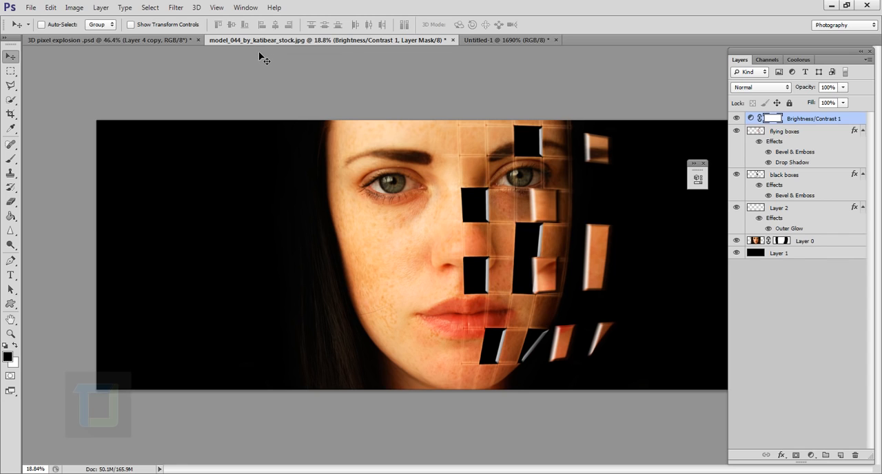
Step: Review the finished 3D pixel explosion .psd example in full-screen mode, up close and as a whole, and return to the standard view
click(172, 39)
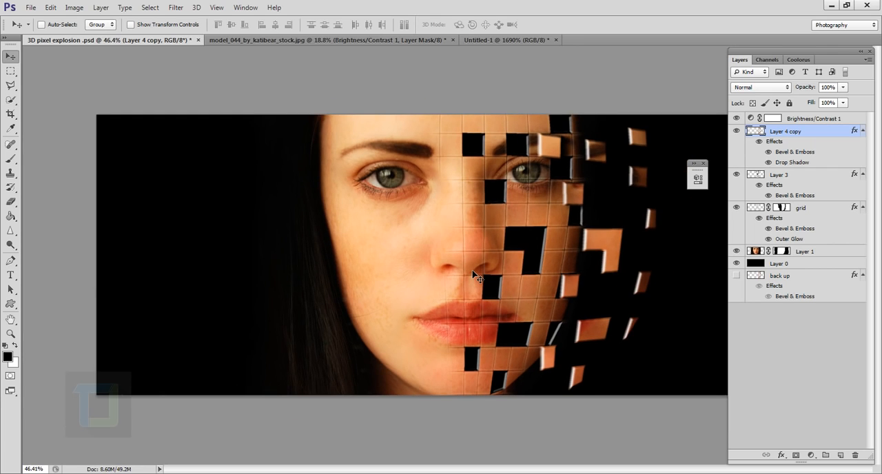
key(f)
key(f)
key(ctrl+0)
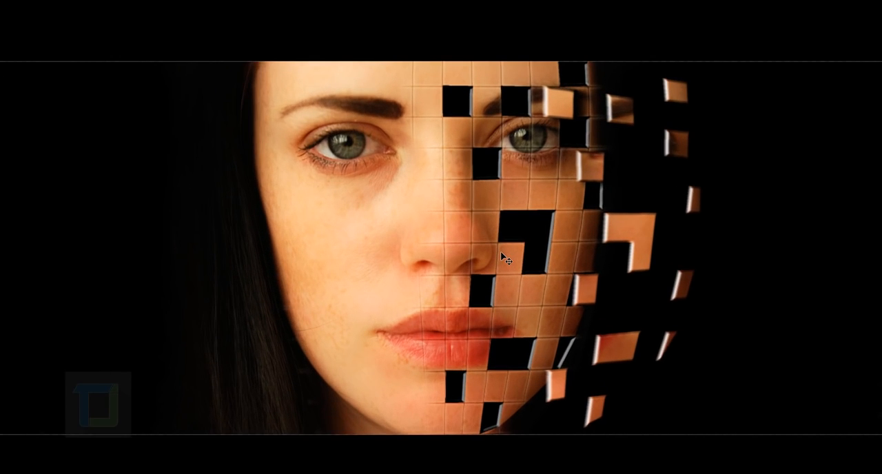
scroll(502, 253, up, 1)
key(space)
drag(491, 251, 516, 252)
scroll(510, 253, up, 2)
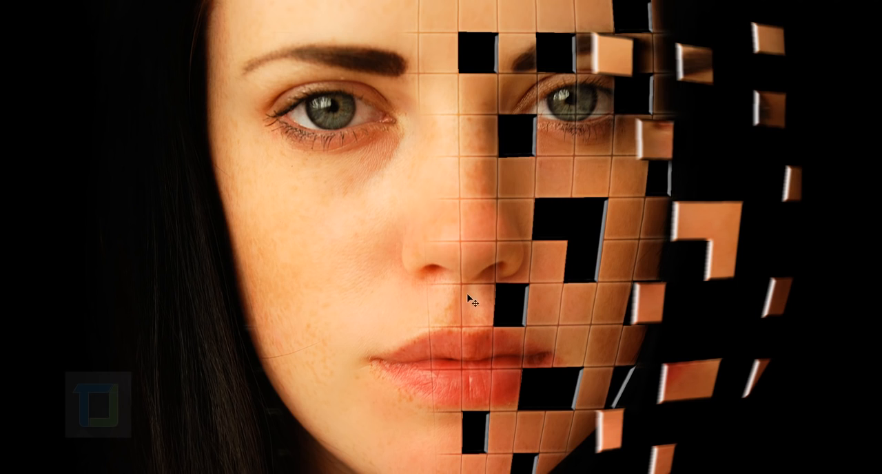
scroll(489, 263, down, 3)
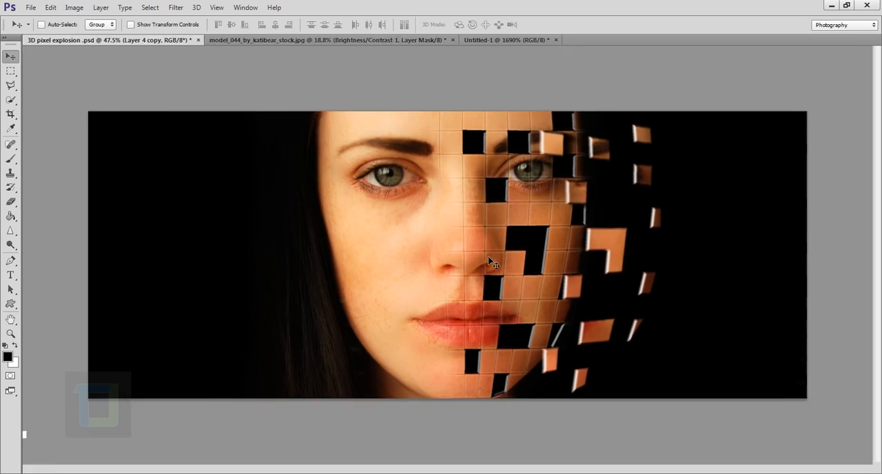